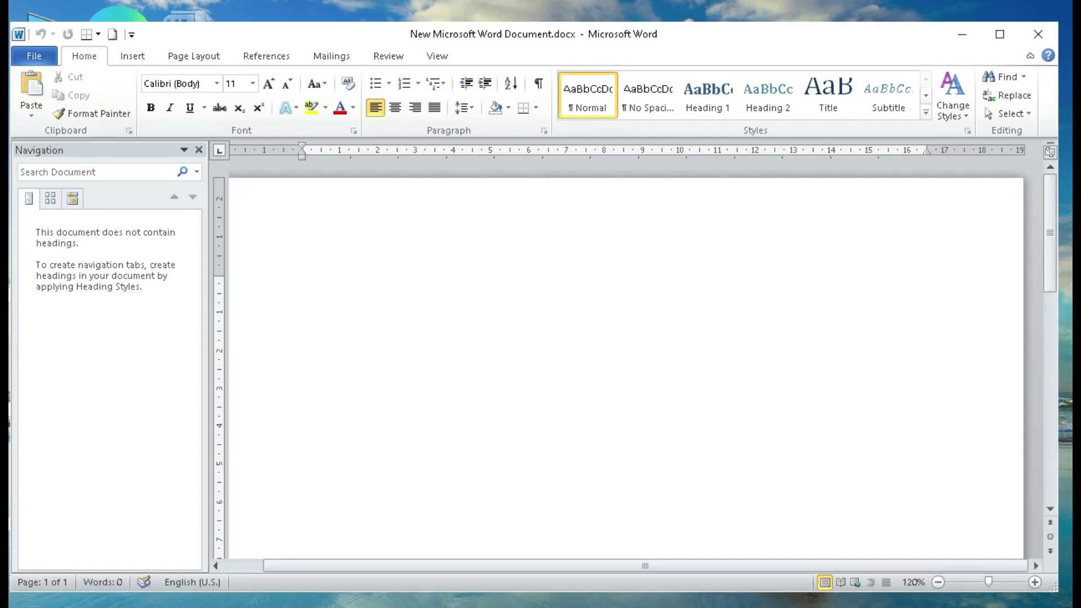
{"action": "left_click", "coordinate": [34, 55]}
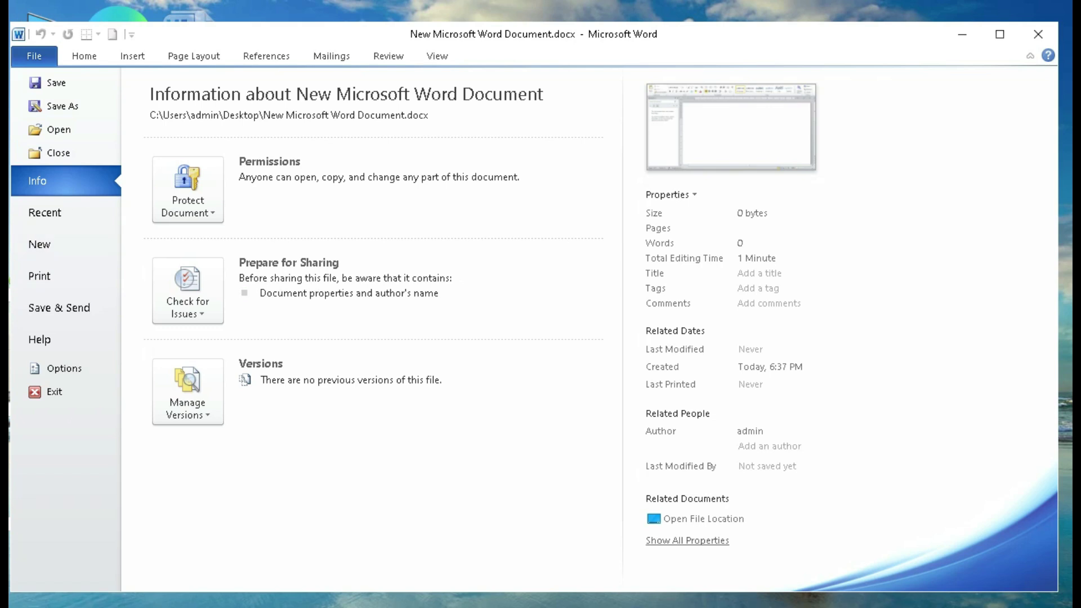
{"action": "key", "text": "Escape"}
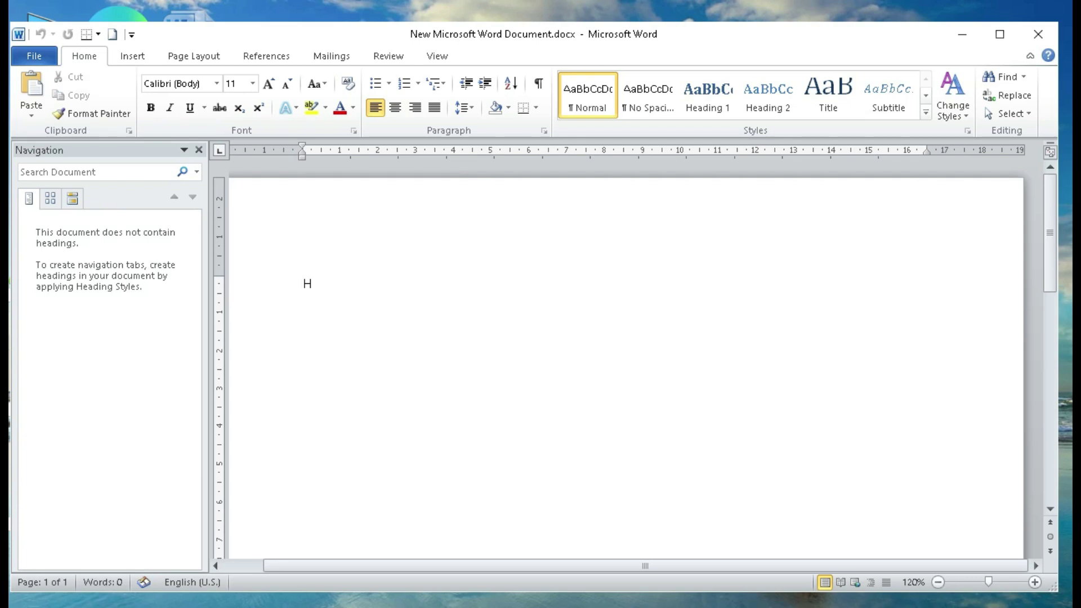
- Enter the text HELLO! on the first line of the document and copy the whole line
{"action": "type", "text": "ELLO!"}
{"action": "left_click_drag", "start_coordinate": [302, 283], "coordinate": [352, 285]}
{"action": "right_click", "coordinate": [340, 290]}
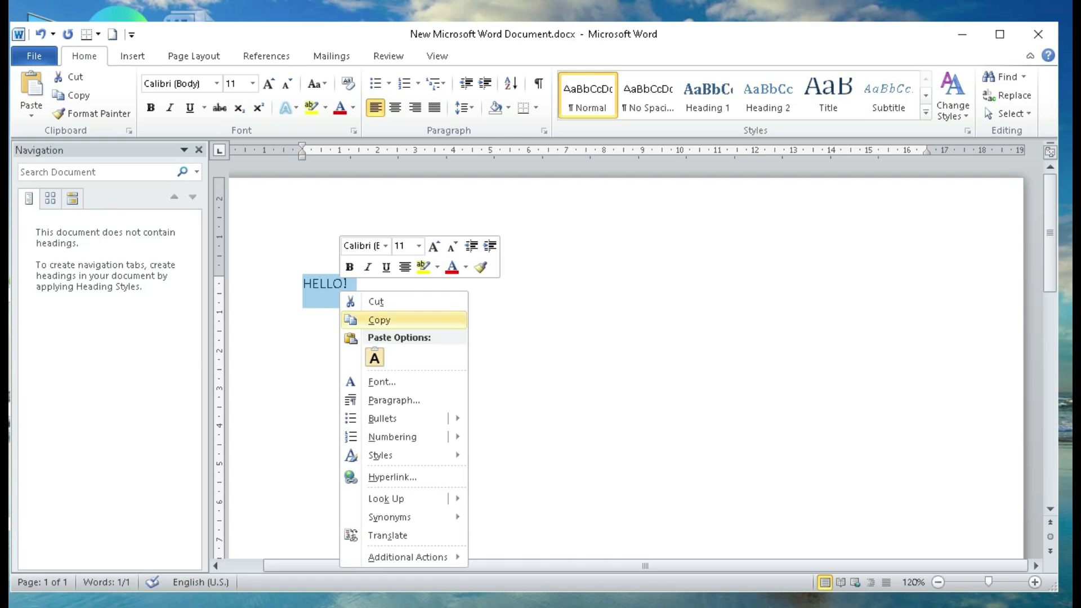
{"action": "left_click", "coordinate": [379, 320]}
- Paste three copies of HELLO! on new lines below the original, keeping the source formatting
{"action": "left_click", "coordinate": [466, 318]}
{"action": "key", "text": "Return"}
{"action": "key", "text": "Return"}
{"action": "right_click", "coordinate": [304, 358]}
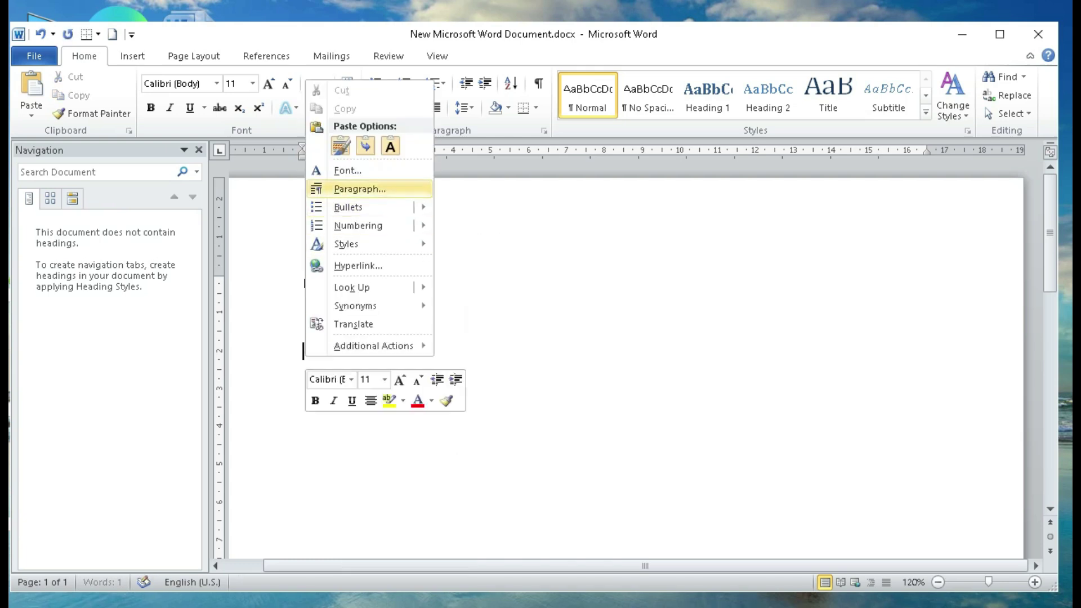
{"action": "left_click", "coordinate": [340, 145]}
{"action": "right_click", "coordinate": [307, 319]}
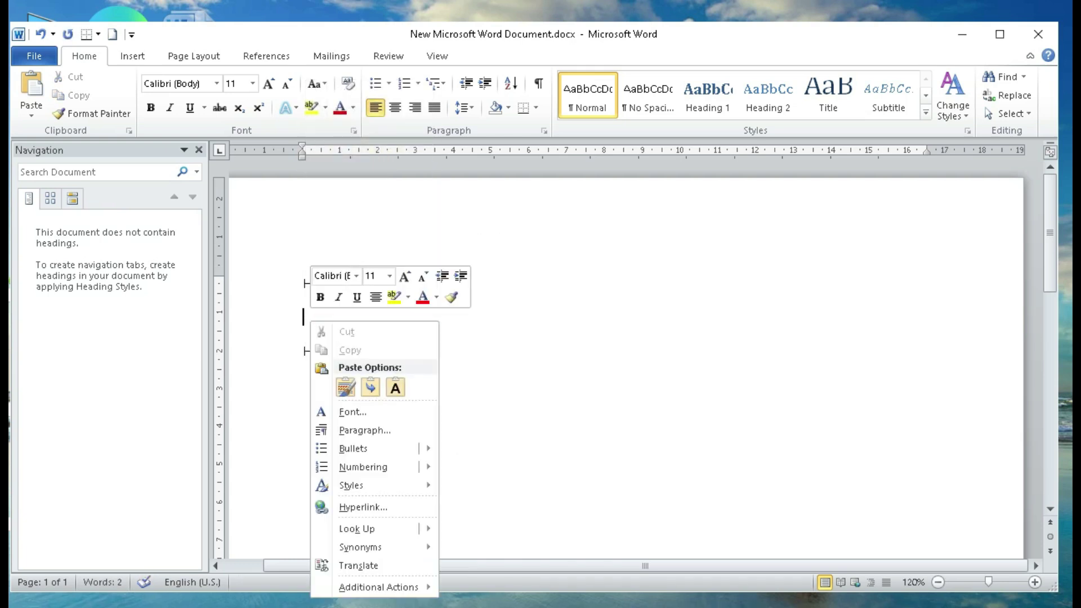
{"action": "left_click", "coordinate": [346, 387]}
{"action": "right_click", "coordinate": [306, 355]}
{"action": "left_click", "coordinate": [346, 147]}
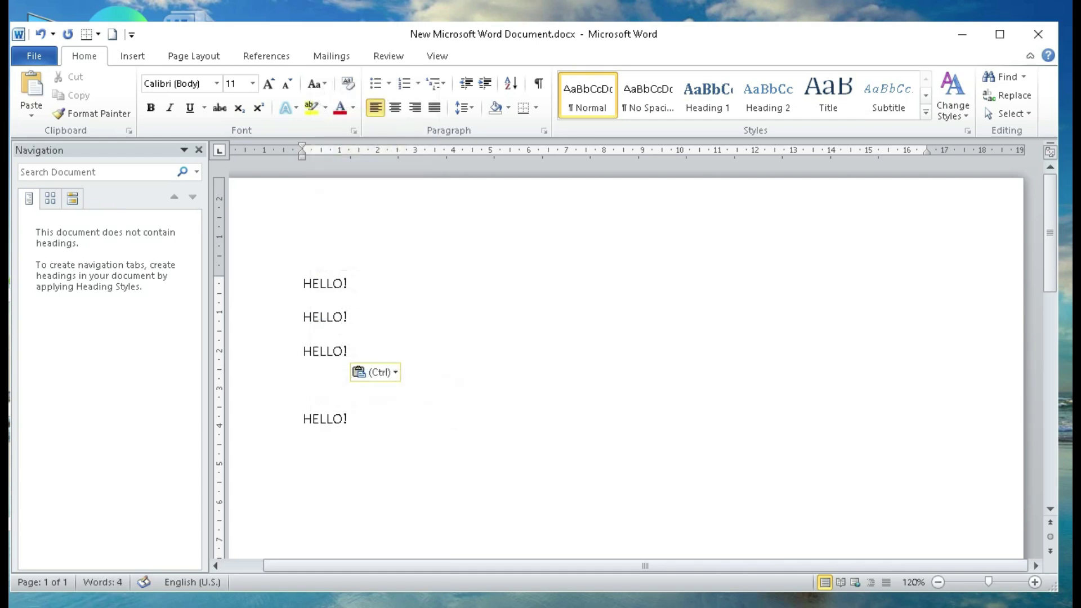
- Remove the empty line between the third and the last HELLO! lines
{"action": "right_click", "coordinate": [309, 392]}
{"action": "left_click", "coordinate": [479, 383]}
{"action": "triple_click", "coordinate": [340, 353]}
{"action": "right_click", "coordinate": [339, 356]}
{"action": "left_click", "coordinate": [307, 386]}
{"action": "key", "text": "BackSpace"}
- Make the second HELLO! line bold
{"action": "triple_click", "coordinate": [343, 318]}
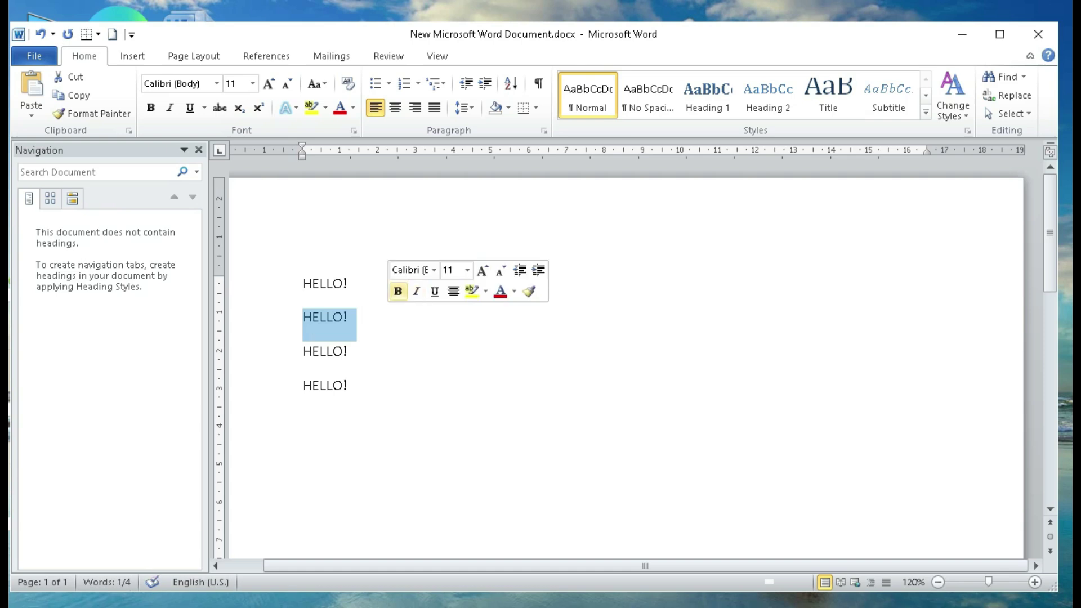
{"action": "left_click", "coordinate": [397, 292]}
{"action": "left_click", "coordinate": [352, 318]}
- Set the font size of the first HELLO! line to 12
{"action": "triple_click", "coordinate": [342, 284]}
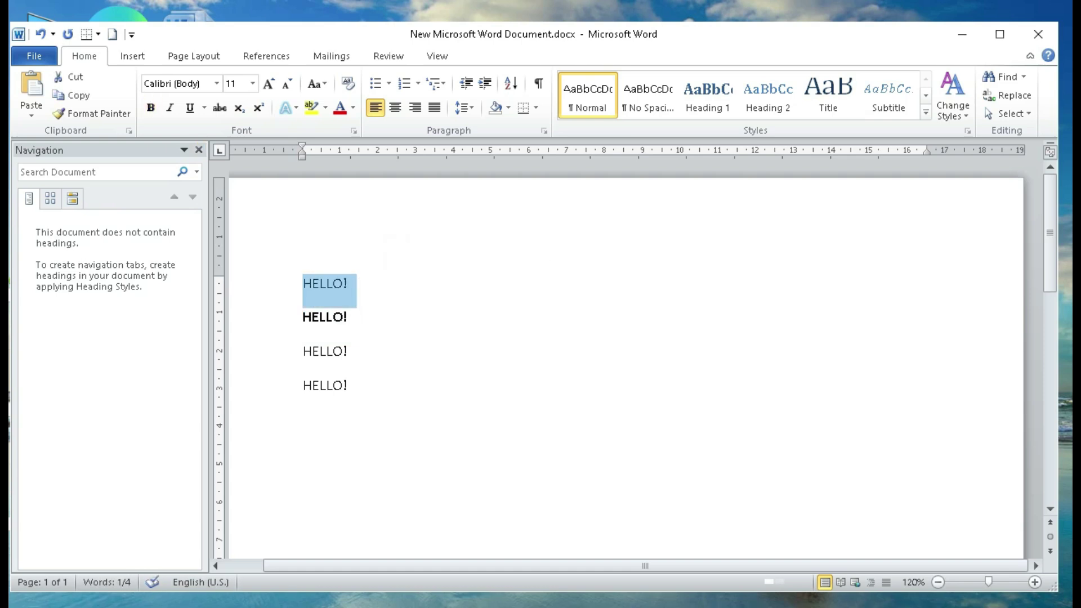
{"action": "left_click", "coordinate": [252, 84]}
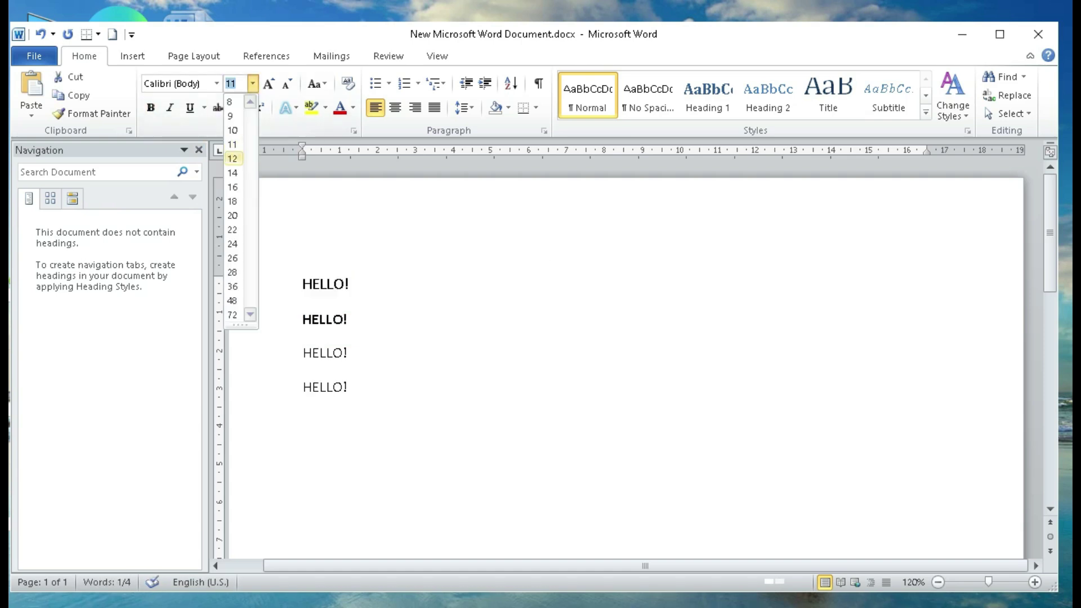
{"action": "left_click", "coordinate": [232, 158]}
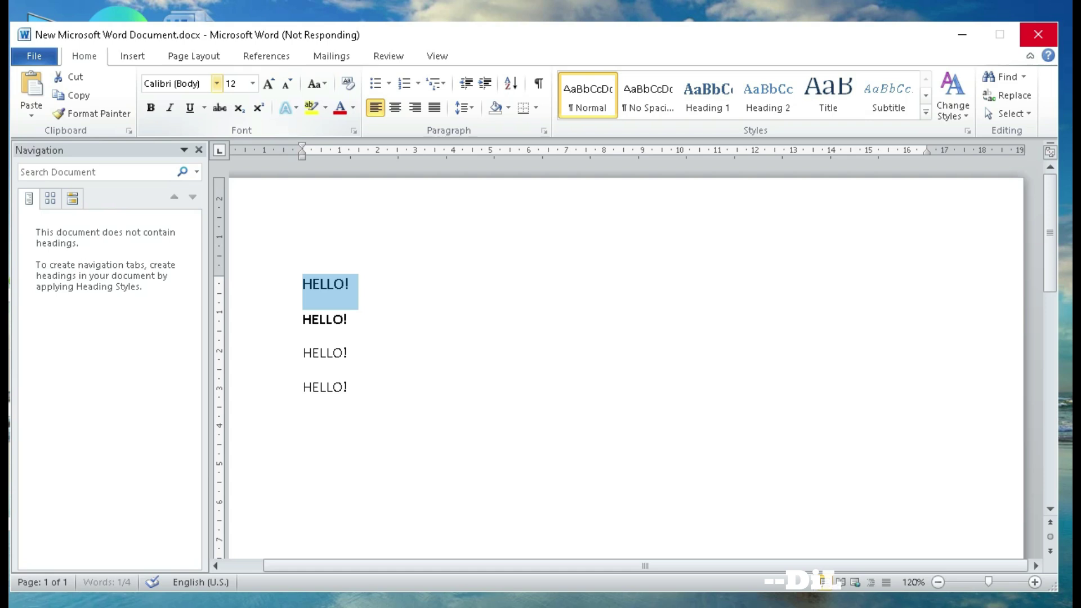
{"action": "right_click", "coordinate": [442, 7]}
{"action": "left_click", "coordinate": [472, 57]}
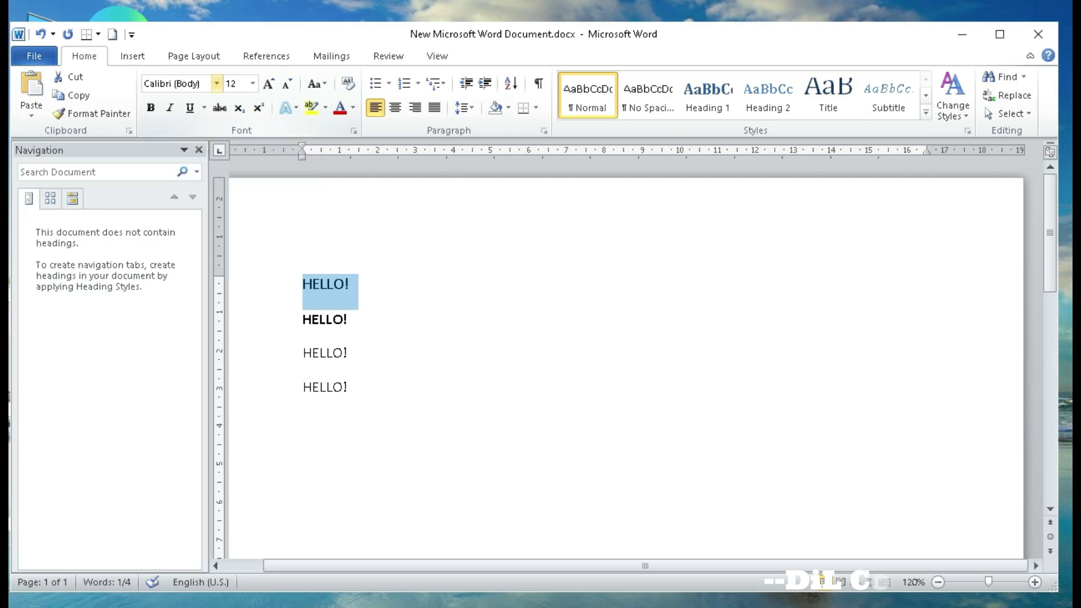
- Change the font of the first HELLO! line to Algerian, trying Times New Roman before it
{"action": "left_click", "coordinate": [216, 83]}
{"action": "left_click", "coordinate": [222, 218]}
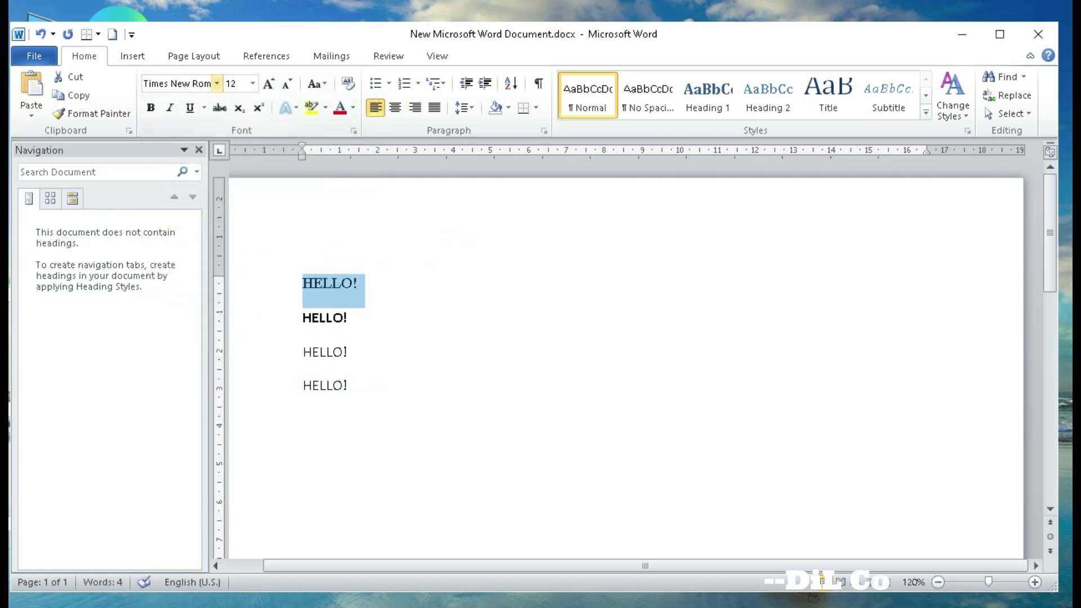
{"action": "left_click", "coordinate": [216, 83]}
{"action": "left_click", "coordinate": [200, 415]}
{"action": "left_click", "coordinate": [357, 286]}
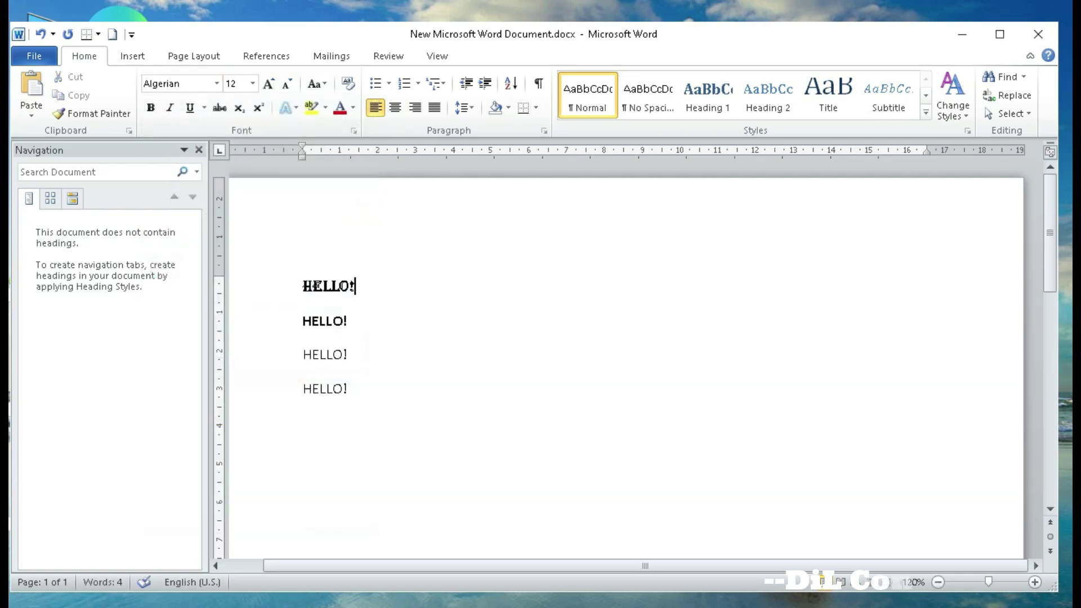
- Underline the third HELLO! line and italicize the word HELLO in the fourth line
{"action": "triple_click", "coordinate": [333, 355]}
{"action": "left_click", "coordinate": [189, 107]}
{"action": "left_click", "coordinate": [356, 286]}
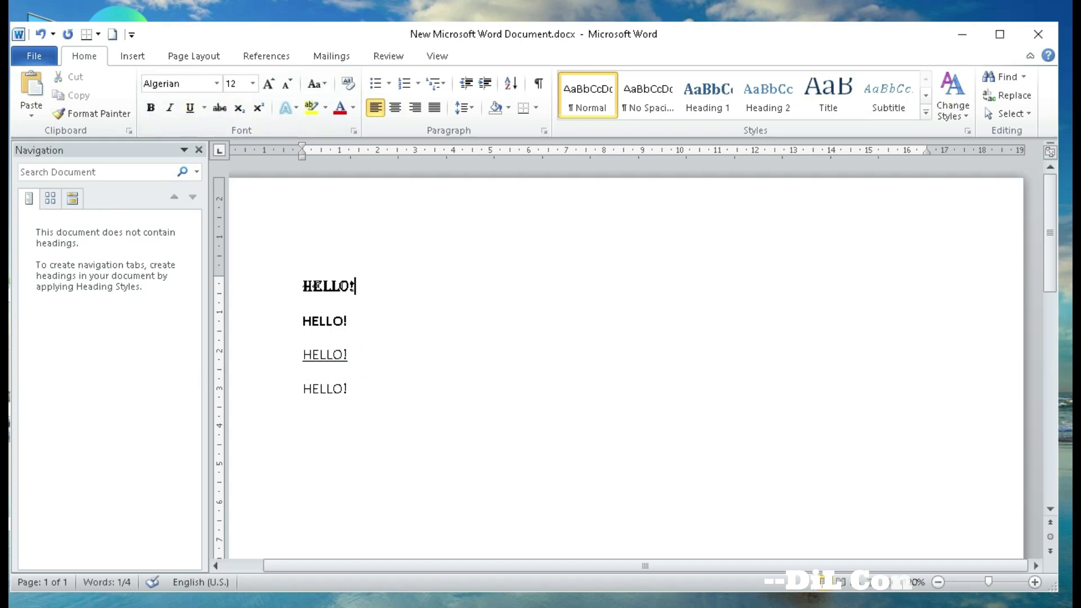
{"action": "double_click", "coordinate": [322, 388]}
{"action": "left_click", "coordinate": [170, 107]}
{"action": "left_click", "coordinate": [357, 285]}
{"action": "left_click", "coordinate": [349, 320]}
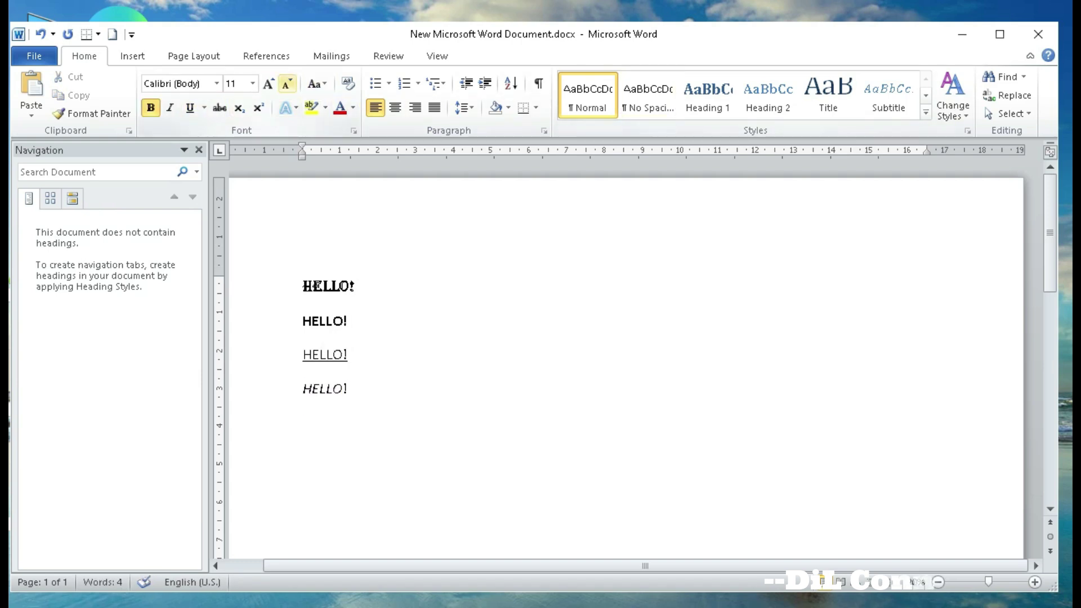
- Enlarge the word HELLO in the second line by seven font size steps
{"action": "double_click", "coordinate": [327, 321]}
{"action": "left_click", "coordinate": [268, 83]}
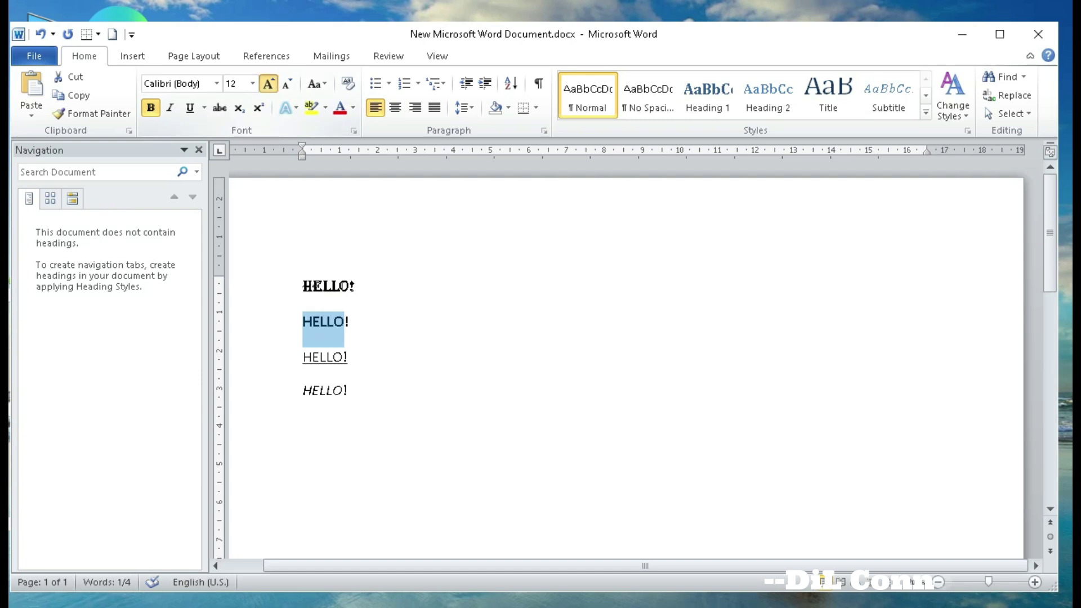
{"action": "left_click", "coordinate": [269, 83]}
{"action": "left_click", "coordinate": [268, 83]}
{"action": "left_click", "coordinate": [268, 83]}
{"action": "left_click", "coordinate": [269, 83]}
{"action": "left_click", "coordinate": [268, 83]}
{"action": "left_click", "coordinate": [268, 83]}
{"action": "left_click", "coordinate": [405, 337]}
- Shrink the italic word HELLO in the fourth line by three font size steps
{"action": "double_click", "coordinate": [321, 414]}
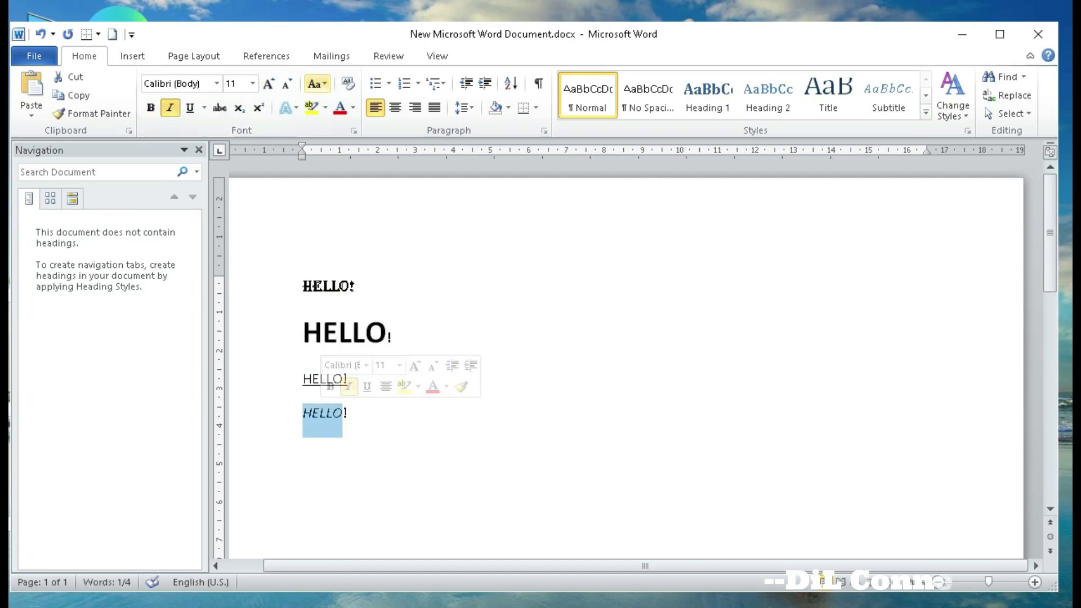
{"action": "left_click", "coordinate": [287, 83]}
{"action": "left_click", "coordinate": [287, 83]}
{"action": "left_click", "coordinate": [287, 83]}
{"action": "left_click", "coordinate": [405, 338]}
- Change the first letter of the underlined third line to lowercase
{"action": "left_click", "coordinate": [314, 83]}
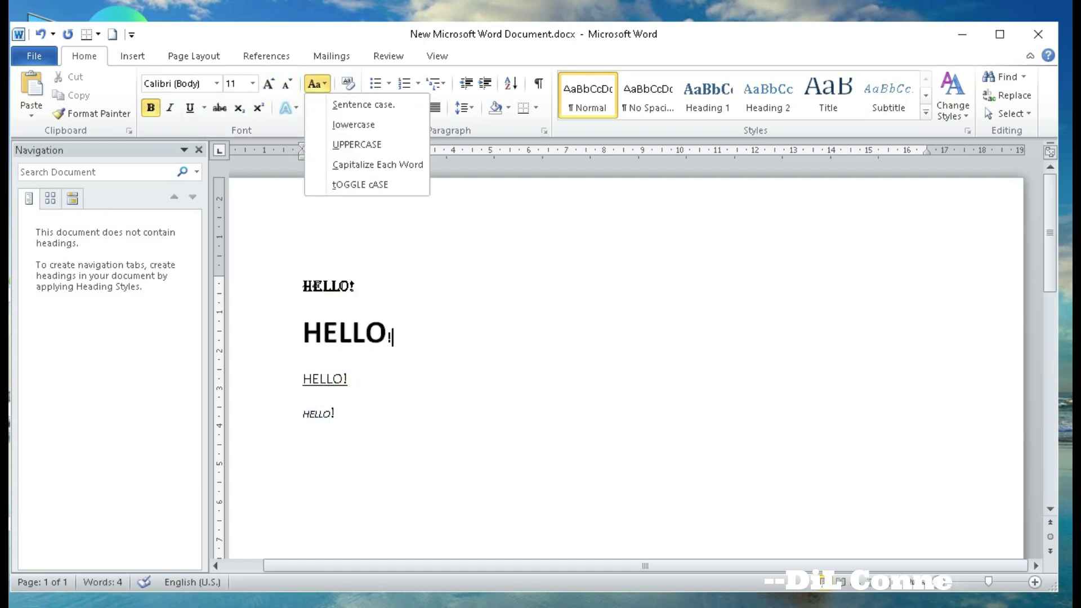
{"action": "left_click_drag", "start_coordinate": [312, 379], "coordinate": [301, 379]}
{"action": "left_click", "coordinate": [315, 83]}
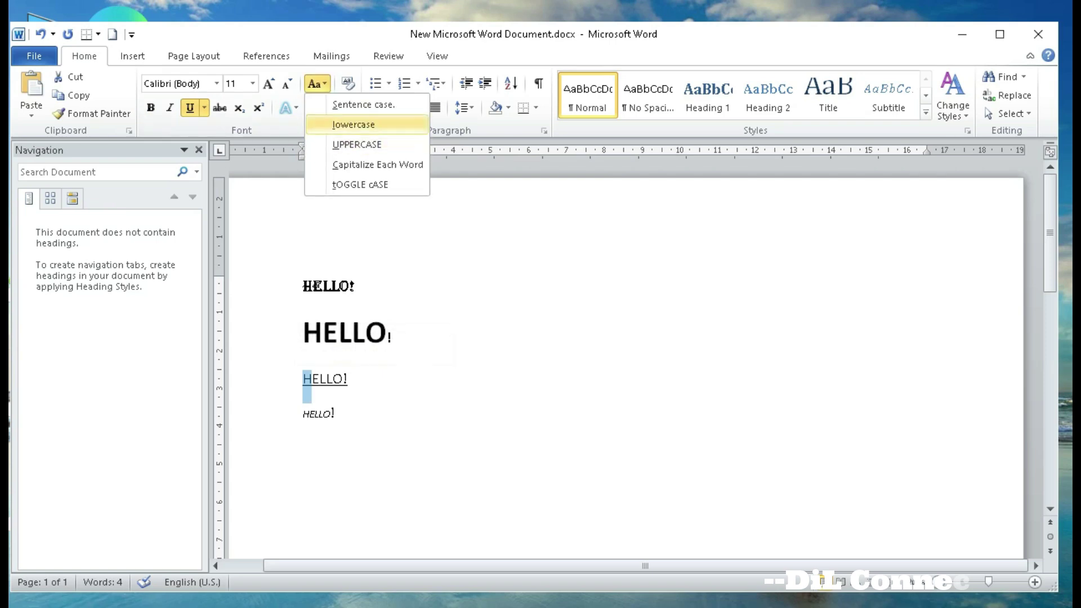
{"action": "left_click", "coordinate": [355, 124]}
{"action": "left_click", "coordinate": [405, 338]}
{"action": "left_click", "coordinate": [314, 83]}
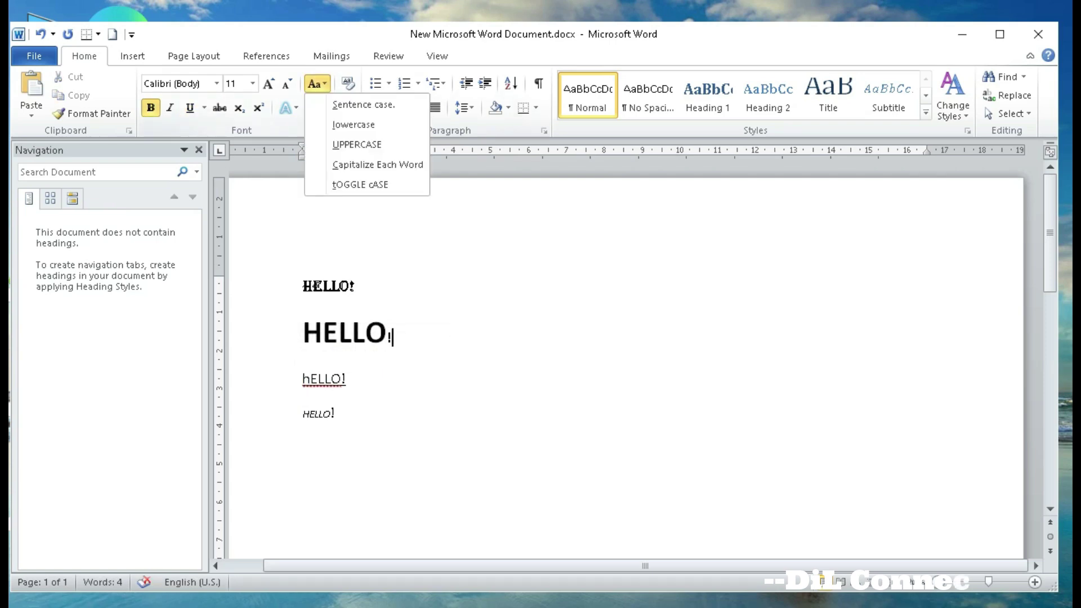
{"action": "left_click", "coordinate": [465, 107]}
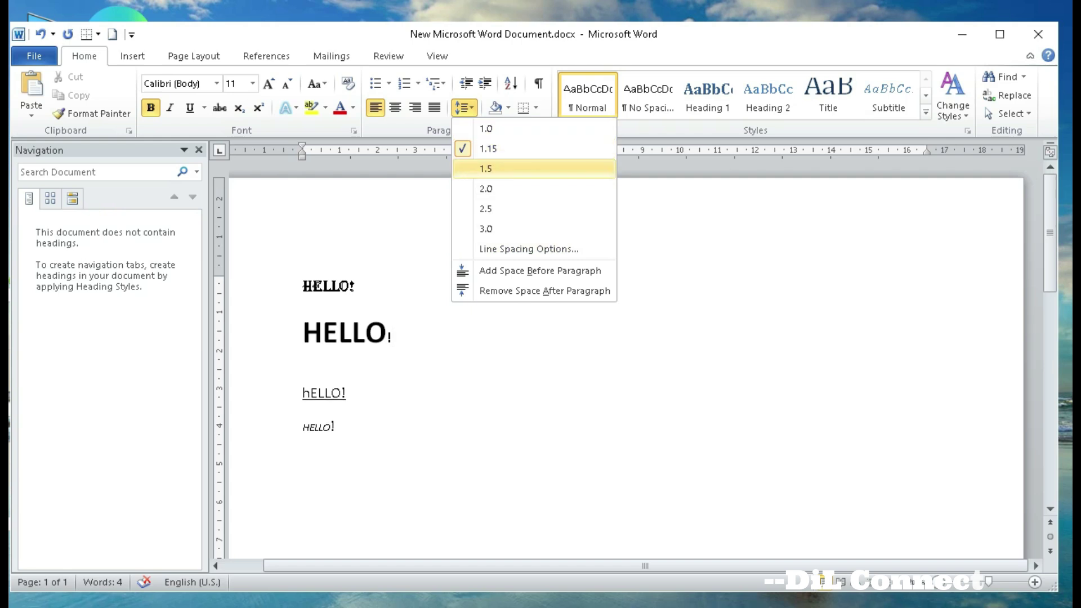
{"action": "left_click", "coordinate": [353, 108]}
{"action": "left_click", "coordinate": [353, 108]}
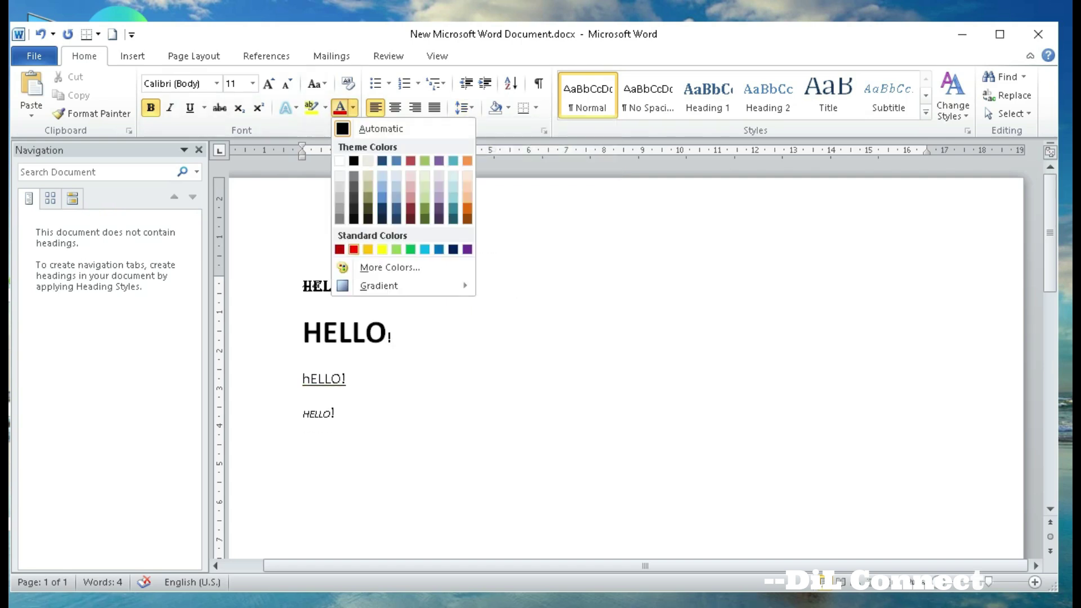
{"action": "left_click", "coordinate": [421, 193]}
- Color the text of the large second HELLO! line light green
{"action": "triple_click", "coordinate": [339, 332]}
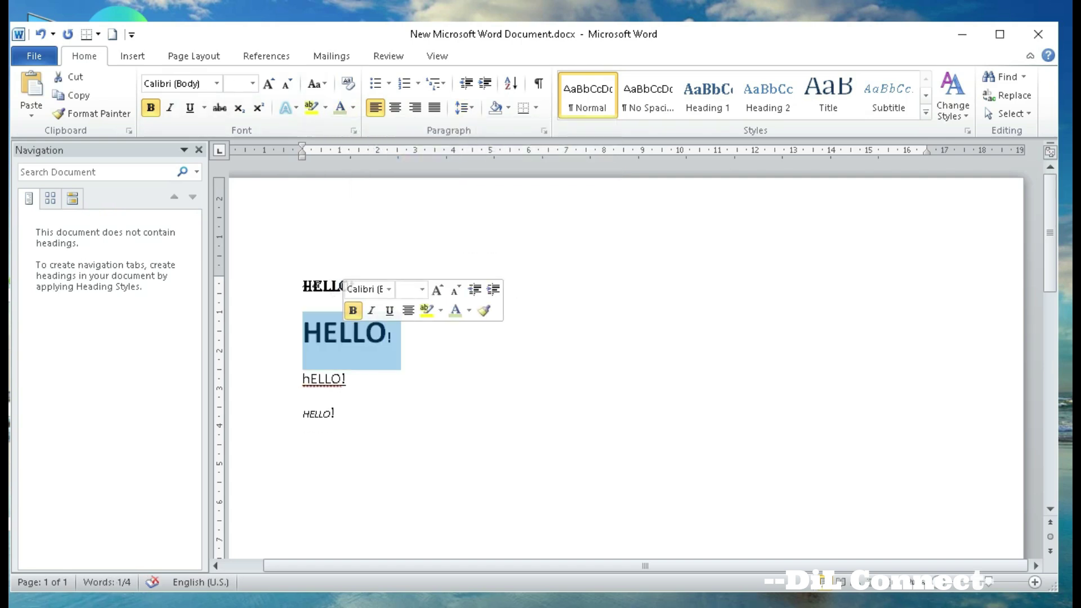
{"action": "left_click", "coordinate": [353, 108]}
{"action": "left_click", "coordinate": [396, 249]}
{"action": "left_click", "coordinate": [358, 286]}
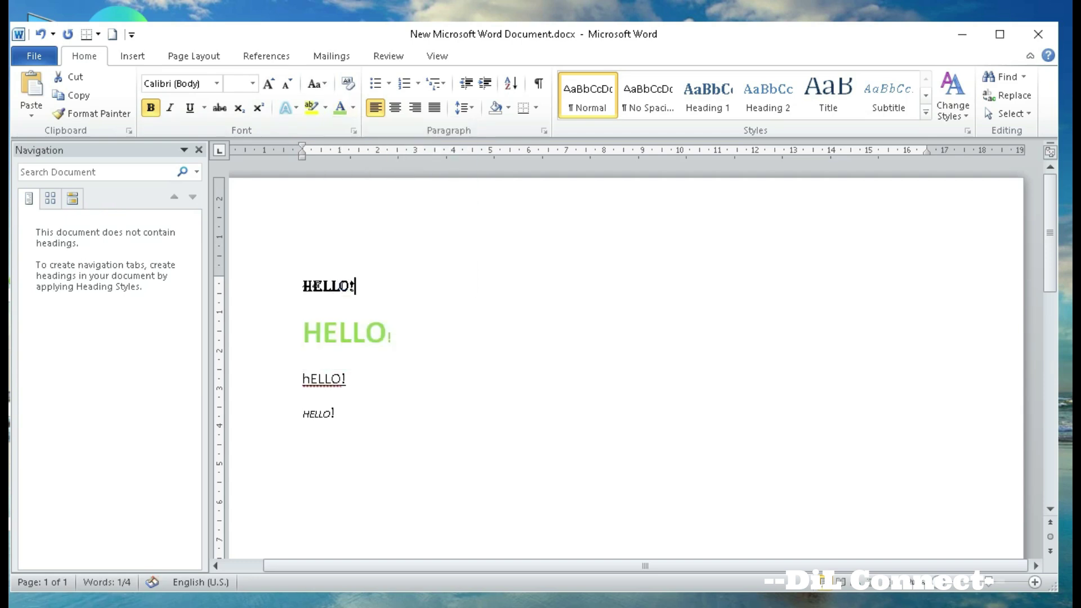
- Try center and right alignment on the first HELLO! line, and finish with justified alignment
{"action": "left_click", "coordinate": [395, 108]}
{"action": "left_click", "coordinate": [415, 107]}
{"action": "left_click", "coordinate": [434, 107]}
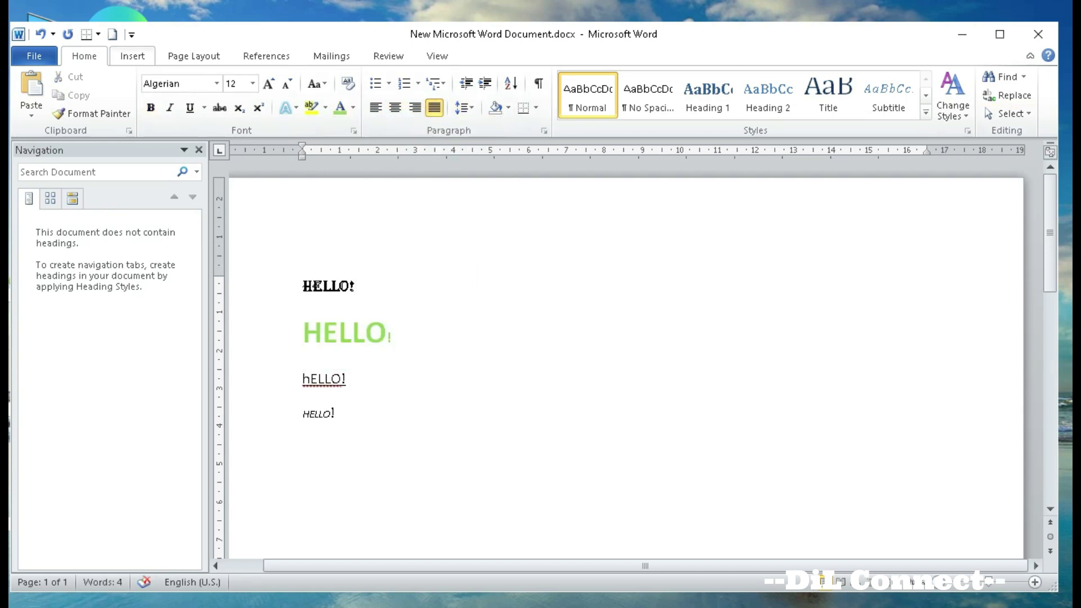
- Insert a table with seven columns and six rows below the last HELLO! line
{"action": "left_click", "coordinate": [133, 56]}
{"action": "left_click", "coordinate": [144, 95]}
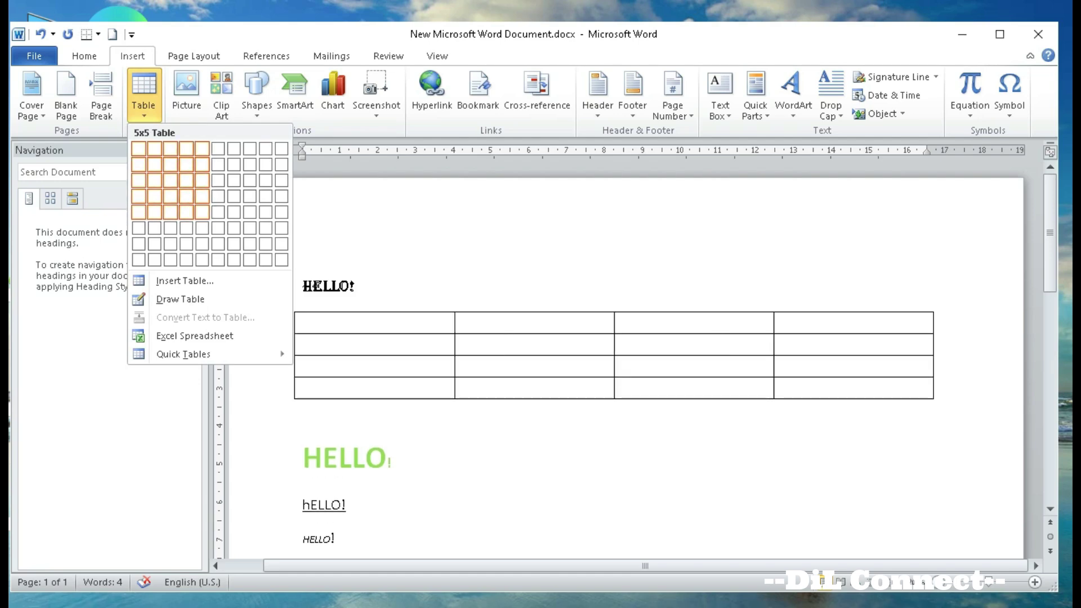
{"action": "left_click", "coordinate": [303, 446]}
{"action": "left_click", "coordinate": [144, 93]}
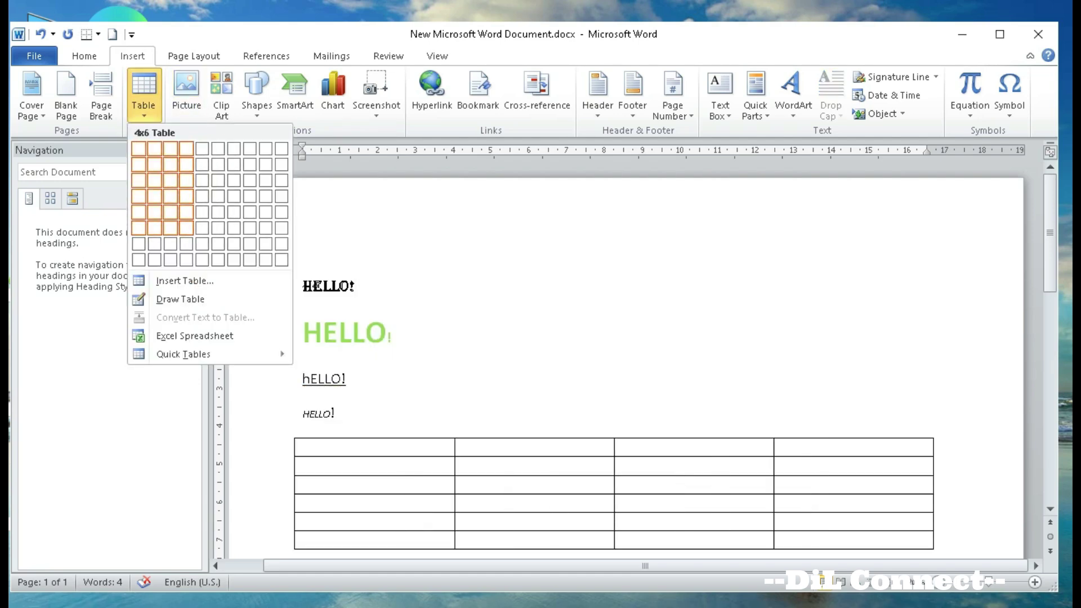
{"action": "left_click", "coordinate": [233, 228]}
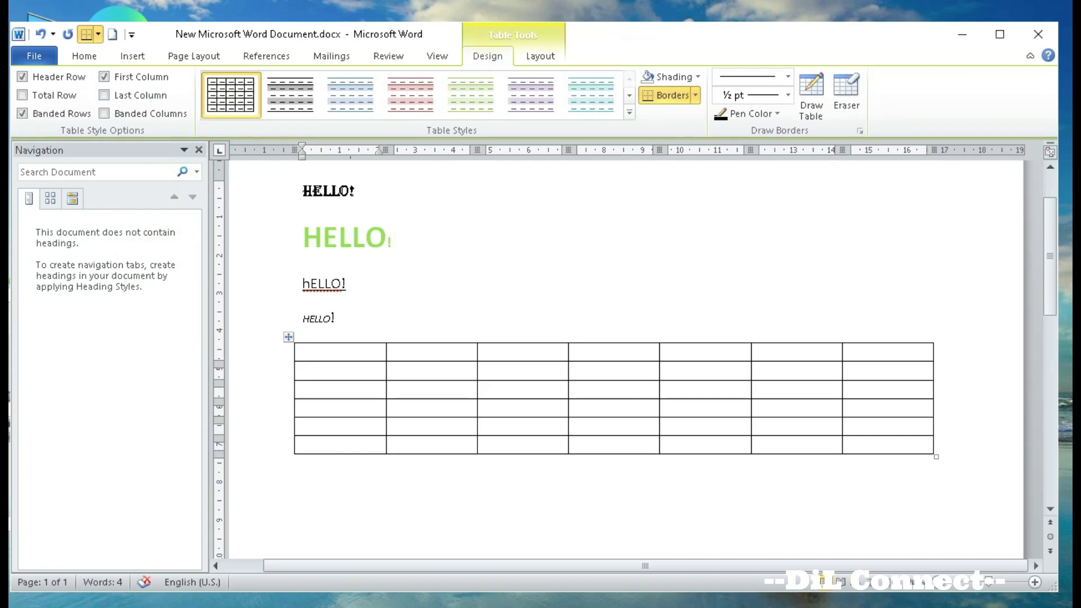
- Fill the table's first column with the header SI.NO and the numbers 1 to 5, and head the second column NAME
{"action": "type", "text": "SI"}
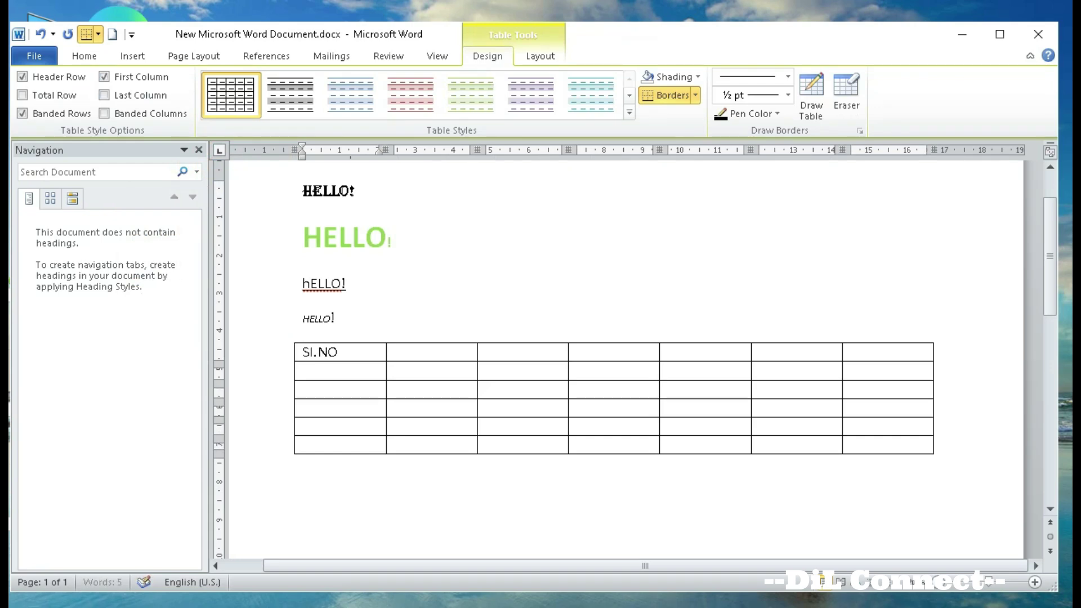
{"action": "type", "text": ".NO"}
{"action": "key", "text": "Down"}
{"action": "type", "text": "1"}
{"action": "key", "text": "Down"}
{"action": "type", "text": "2"}
{"action": "key", "text": "Down"}
{"action": "type", "text": "5"}
{"action": "left_click", "coordinate": [393, 352]}
{"action": "type", "text": "NAME"}
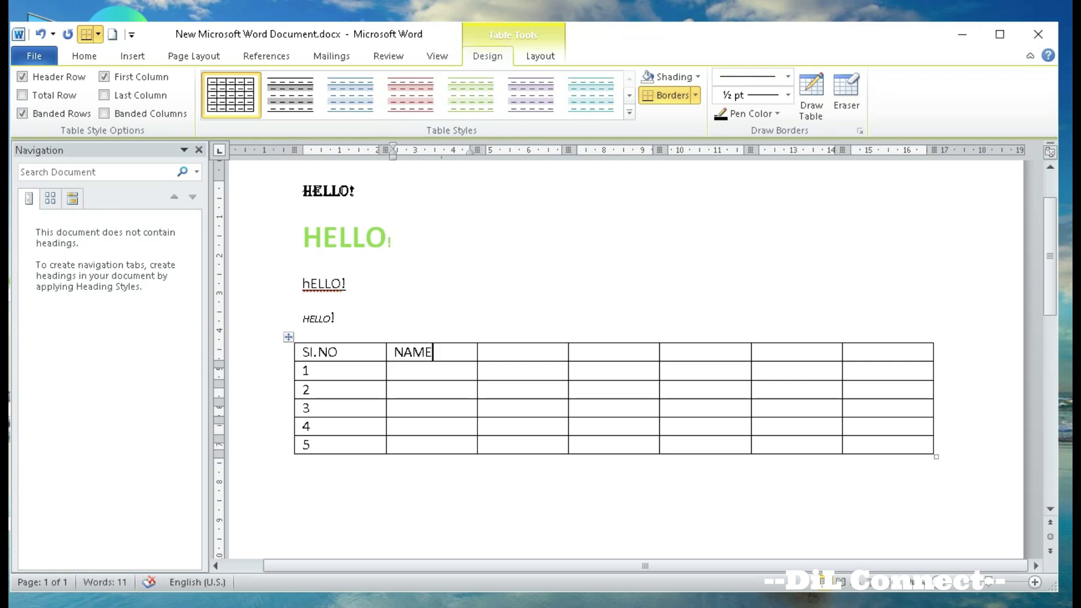
- Enter the header CLASS in the table's third column
{"action": "key", "text": "Tab"}
{"action": "type", "text": "DA"}
{"action": "key", "text": "BackSpace"}
{"action": "key", "text": "BackSpace"}
{"action": "type", "text": "CL"}
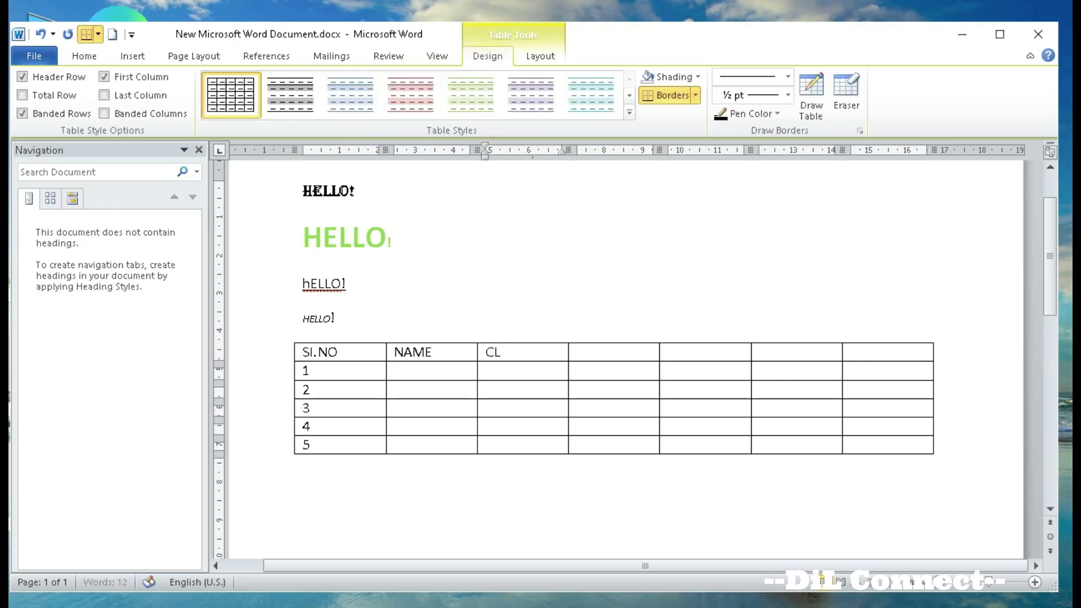
{"action": "type", "text": "ASS"}
{"action": "key", "text": "Tab"}
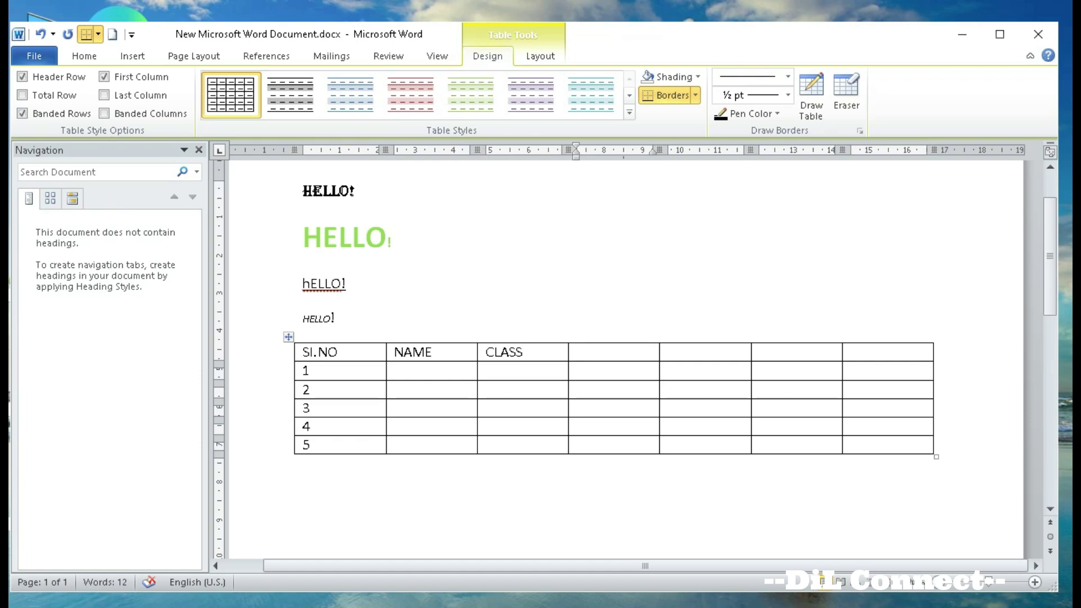
- Change the header of the table's third column to SCHOOL
{"action": "left_click", "coordinate": [523, 351]}
{"action": "key", "text": "BackSpace"}
{"action": "key", "text": "BackSpace"}
{"action": "key", "text": "BackSpace"}
{"action": "key", "text": "BackSpace"}
{"action": "type", "text": "S"}
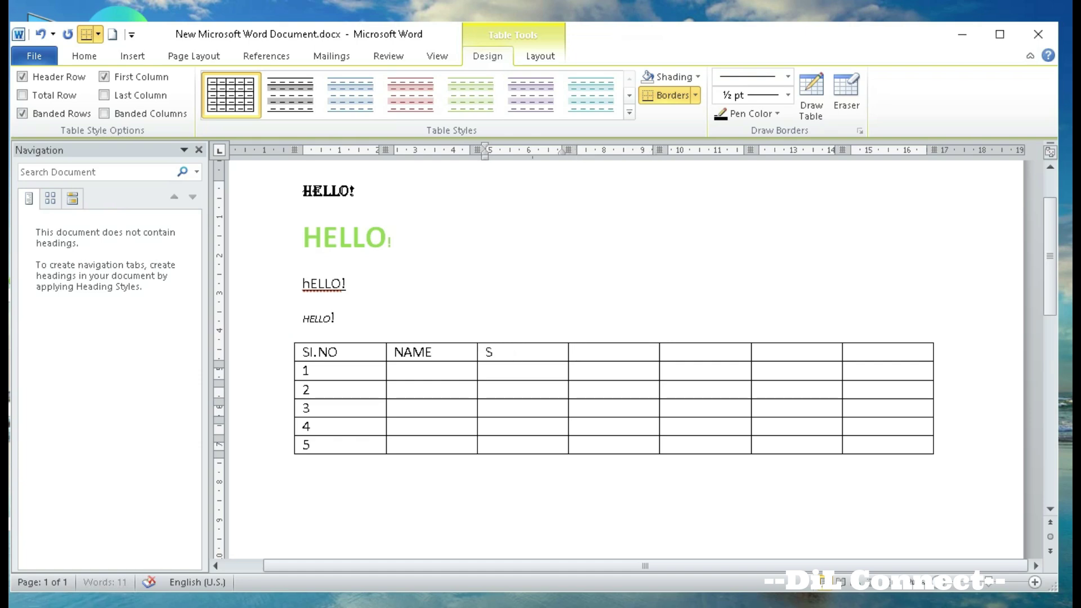
{"action": "type", "text": "CHOOL"}
{"action": "key", "text": "Tab"}
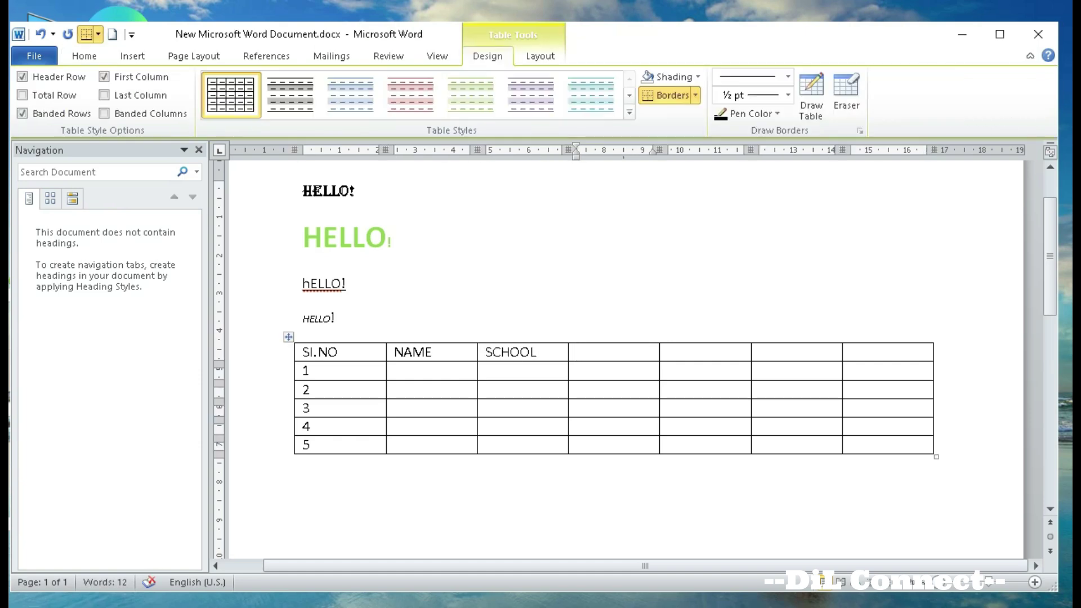
- Enter the header AGE in the table's fourth column and clear the text started in the fifth header cell
{"action": "type", "text": "AGE"}
{"action": "key", "text": "Tab"}
{"action": "type", "text": "SCHO"}
{"action": "key", "text": "BackSpace"}
{"action": "key", "text": "BackSpace"}
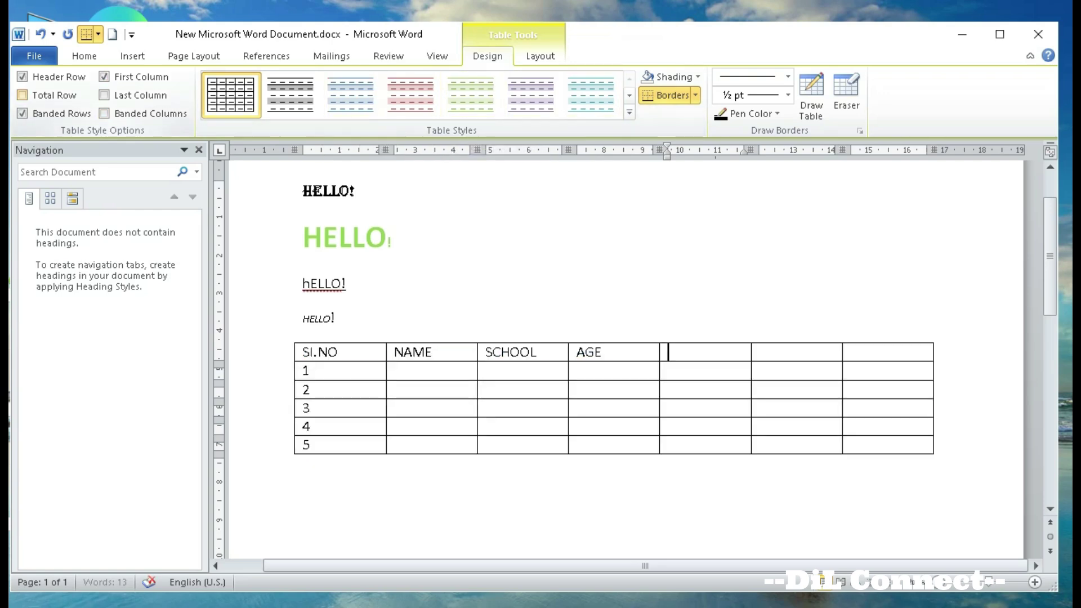
- Browse the built-in table styles and apply all borders to the table's empty fifth header cell
{"action": "left_click", "coordinate": [23, 95]}
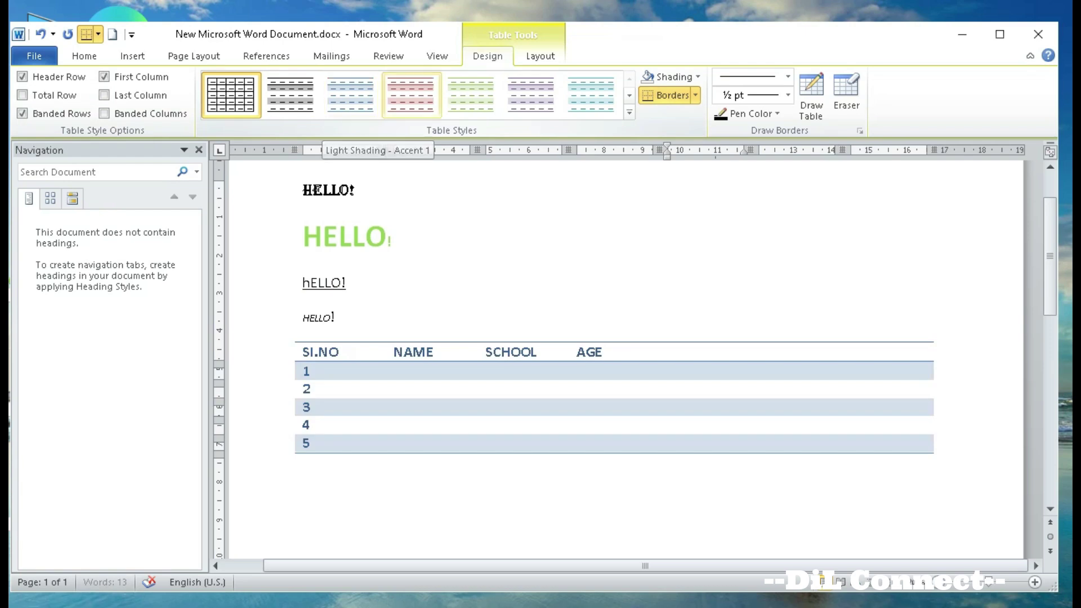
{"action": "left_click", "coordinate": [629, 112]}
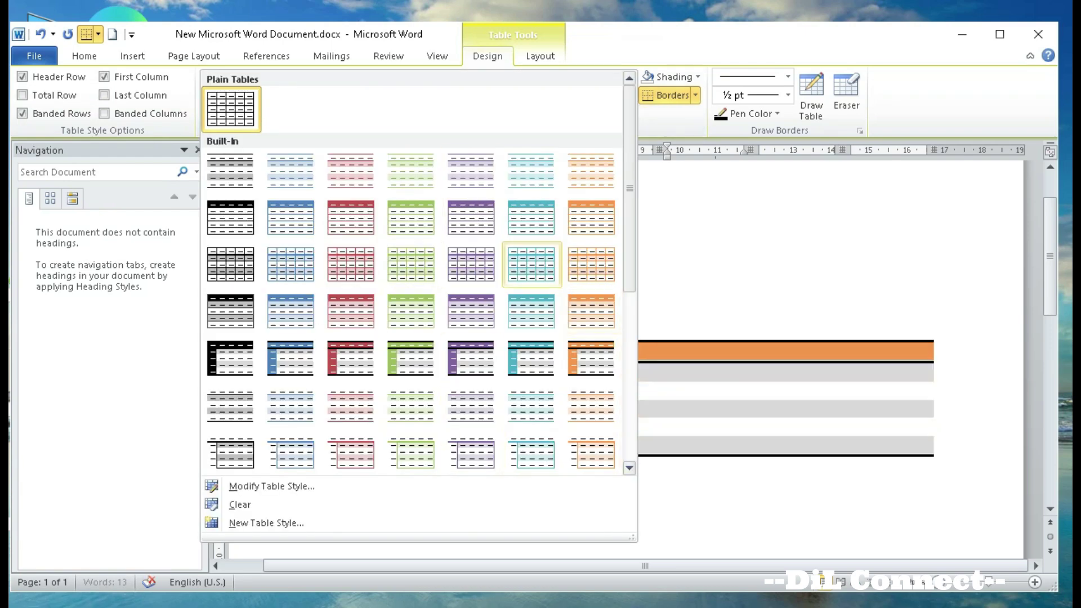
{"action": "left_click", "coordinate": [731, 253]}
{"action": "left_click", "coordinate": [695, 96]}
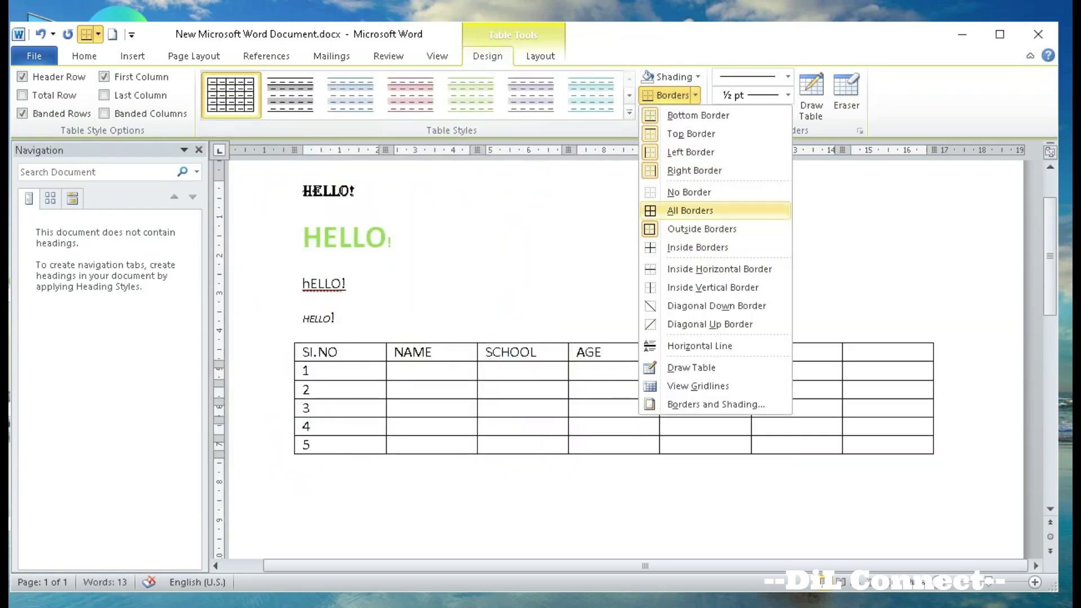
{"action": "left_click", "coordinate": [704, 209]}
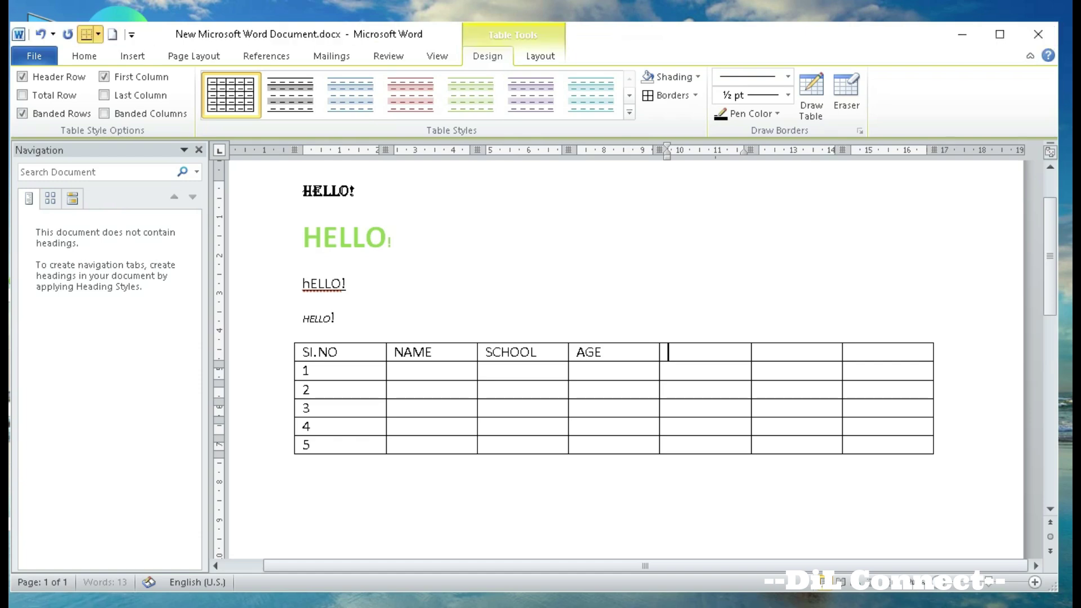
- Write the line HELLO!STUDENTS WELCOME TO OUR MICROSOFT CLASS in the empty space below the table
{"action": "scroll", "coordinate": [432, 295], "scroll_direction": "down", "scroll_amount": 1}
{"action": "left_click", "coordinate": [432, 294]}
{"action": "scroll", "coordinate": [431, 295], "scroll_direction": "up", "scroll_amount": 2}
{"action": "scroll", "coordinate": [625, 360], "scroll_direction": "down", "scroll_amount": 2}
{"action": "left_click", "coordinate": [303, 416]}
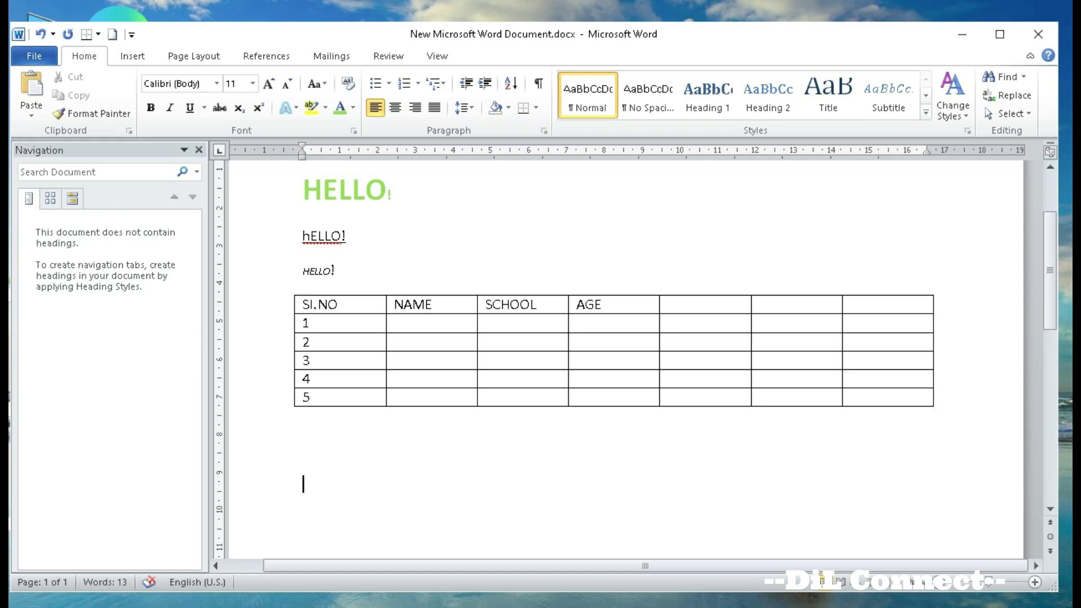
{"action": "type", "text": "HELLO!STUDENTS"}
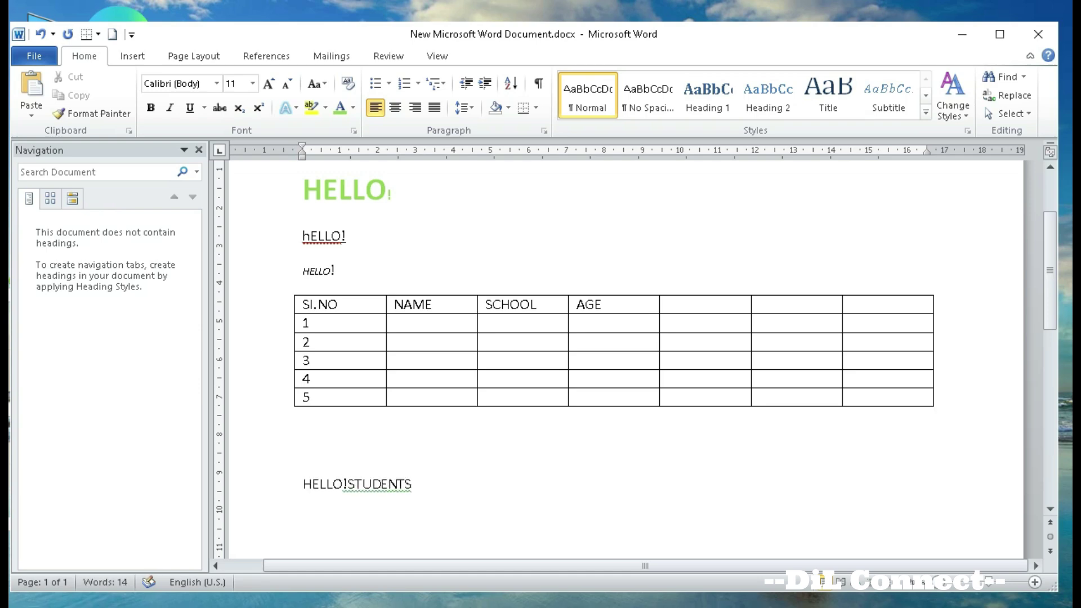
{"action": "type", "text": " WELCOME TO OUR MICROD"}
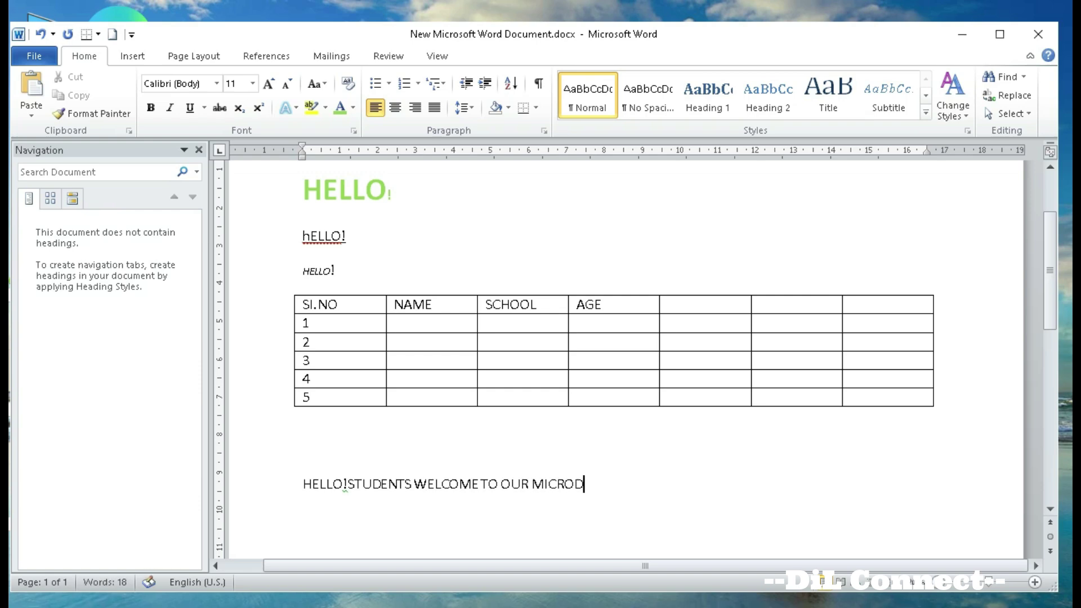
{"action": "key", "text": "BackSpace"}
{"action": "type", "text": "SOFT CLASS"}
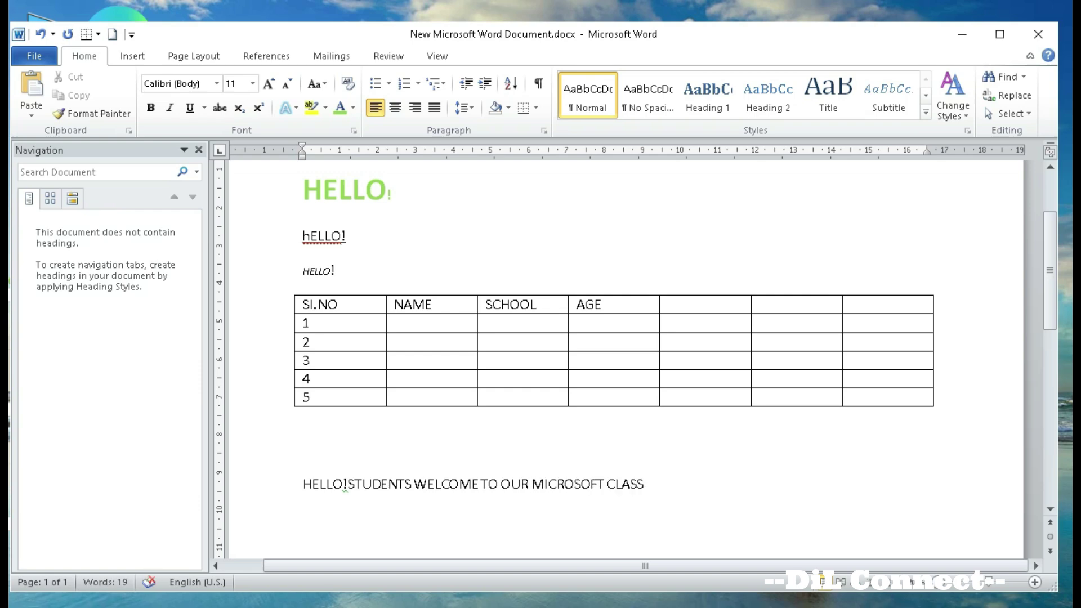
- Copy the HELLO!STUDENTS WELCOME TO OUR MICROSOFT CLASS line and paste it twice below the original
{"action": "key", "text": "Return"}
{"action": "triple_click", "coordinate": [323, 485]}
{"action": "key", "text": "ctrl+c"}
{"action": "right_click", "coordinate": [343, 489]}
{"action": "left_click", "coordinate": [401, 235]}
{"action": "right_click", "coordinate": [317, 534]}
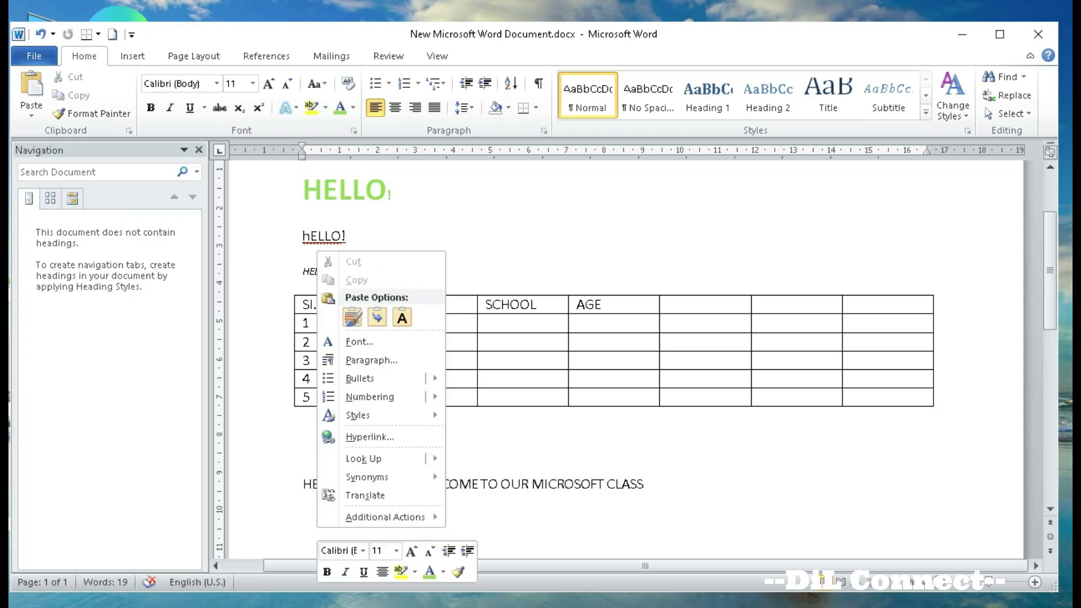
{"action": "left_click", "coordinate": [353, 317]}
{"action": "right_click", "coordinate": [317, 465]}
{"action": "left_click", "coordinate": [353, 250]}
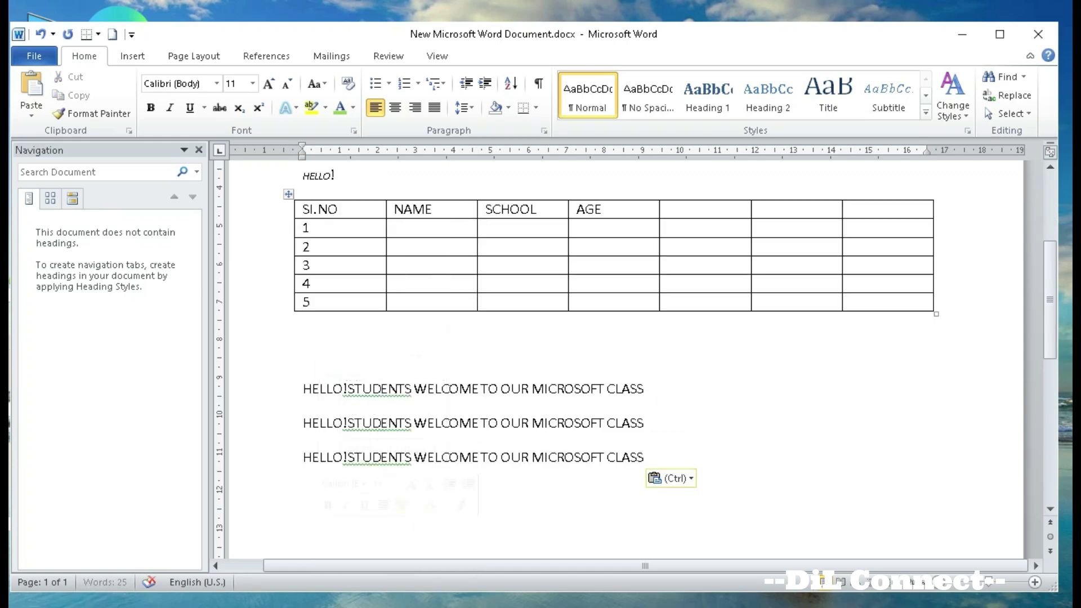
- Paste another copy of the sentence at the end of the second line and remove the extra empty line beneath it
{"action": "left_click", "coordinate": [667, 425]}
{"action": "right_click", "coordinate": [667, 428]}
{"action": "left_click", "coordinate": [708, 209]}
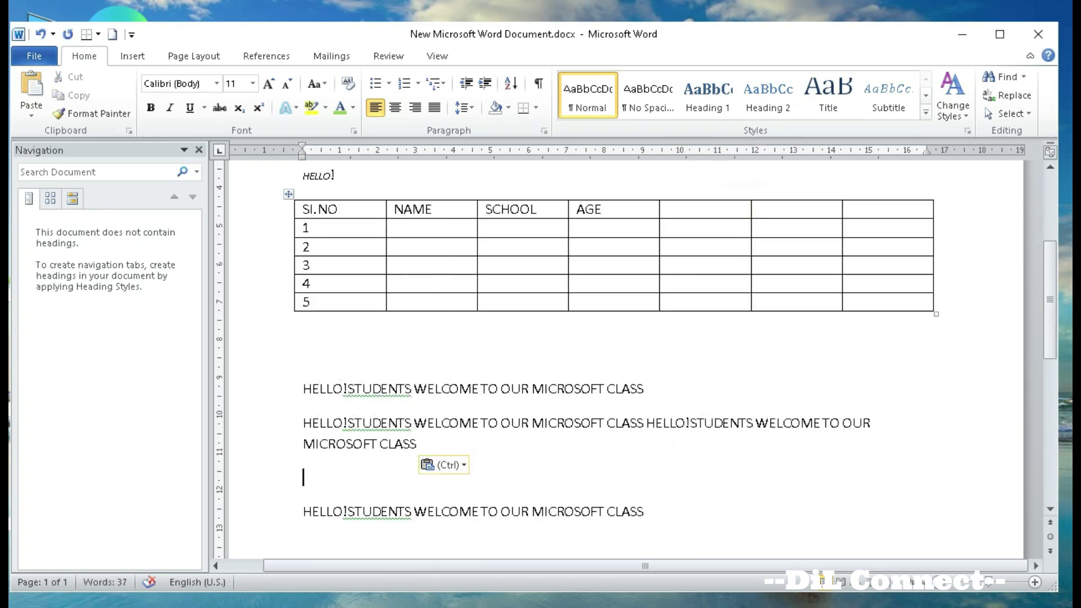
{"action": "key", "text": "BackSpace"}
{"action": "key", "text": "BackSpace"}
{"action": "scroll", "coordinate": [624, 360], "scroll_direction": "up", "scroll_amount": 1}
{"action": "scroll", "coordinate": [625, 360], "scroll_direction": "down", "scroll_amount": 2}
{"action": "left_click", "coordinate": [645, 430]}
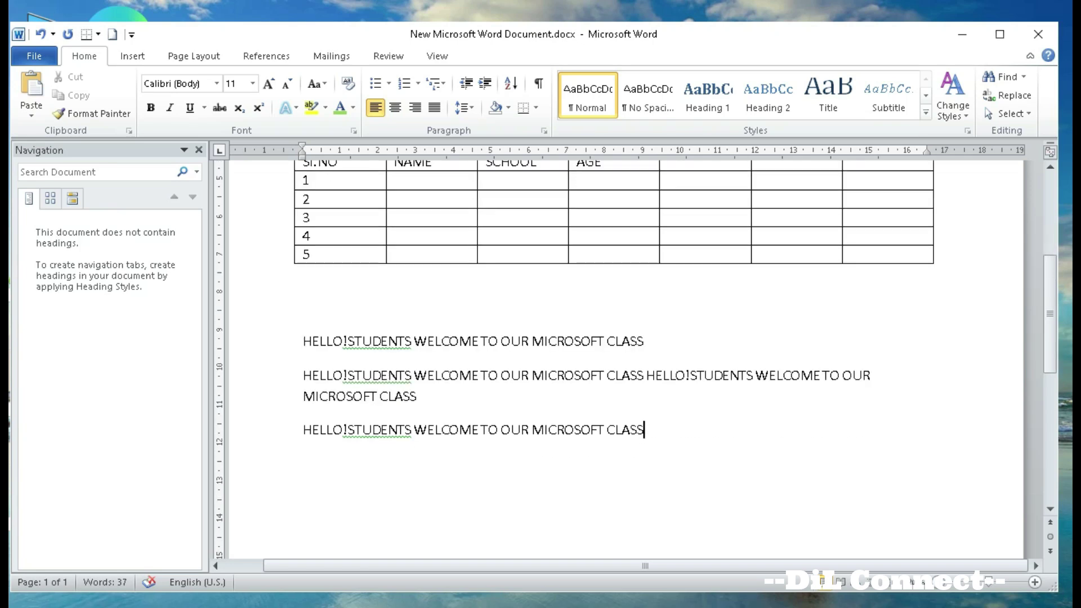
- Draw an ellipse about 5 cm wide and 3 cm high and place it below the last sentence at the left margin
{"action": "left_click", "coordinate": [132, 55]}
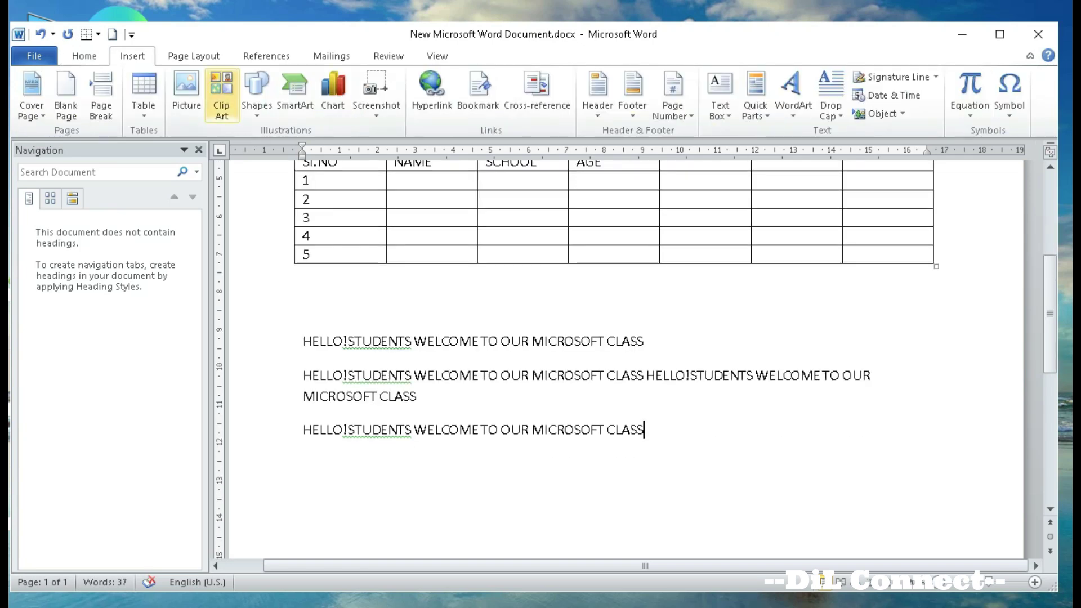
{"action": "left_click", "coordinate": [256, 96]}
{"action": "left_click", "coordinate": [317, 147]}
{"action": "left_click_drag", "start_coordinate": [738, 430], "coordinate": [927, 544]}
{"action": "scroll", "coordinate": [832, 450], "scroll_direction": "down", "scroll_amount": 1}
{"action": "left_click_drag", "start_coordinate": [832, 424], "coordinate": [397, 486]}
- Search clip art for person, insert the man with a light bulb below the last sentence and enlarge it to 5.15 by 5.01 cm
{"action": "left_click", "coordinate": [304, 417]}
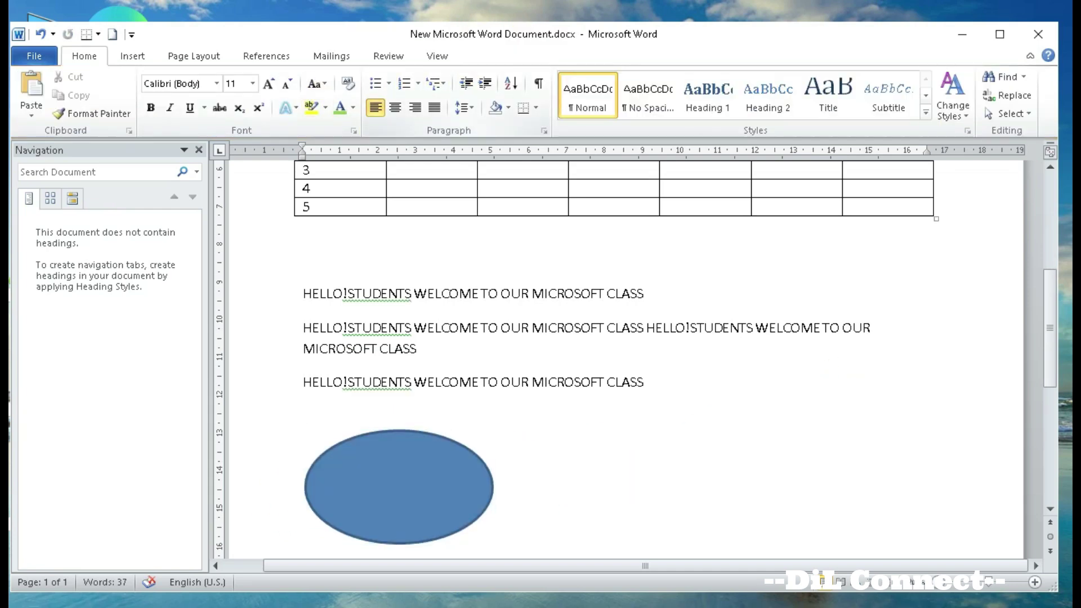
{"action": "left_click", "coordinate": [133, 56]}
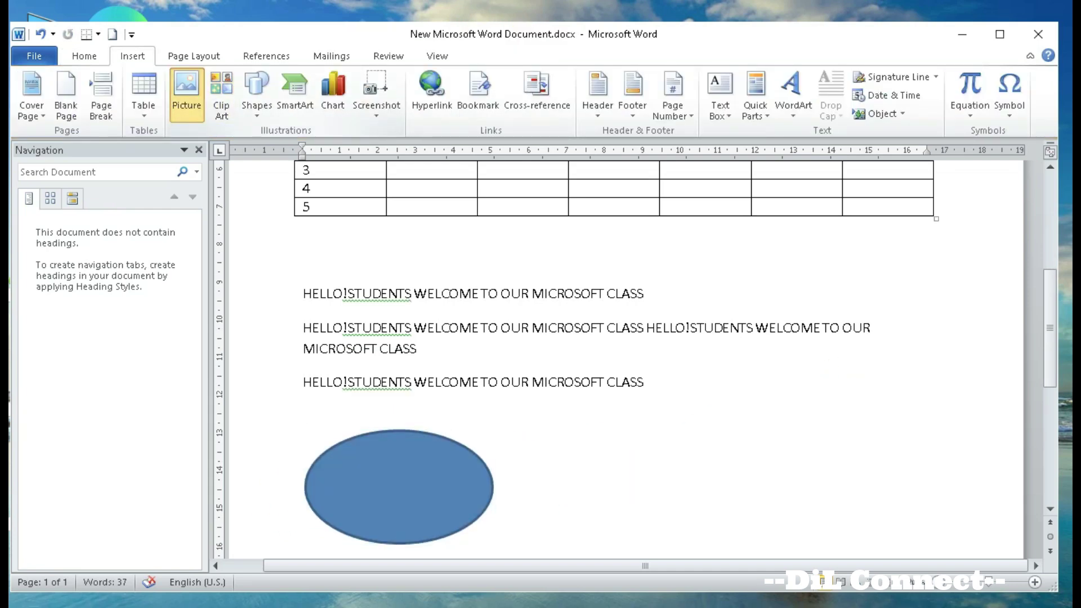
{"action": "left_click", "coordinate": [186, 92]}
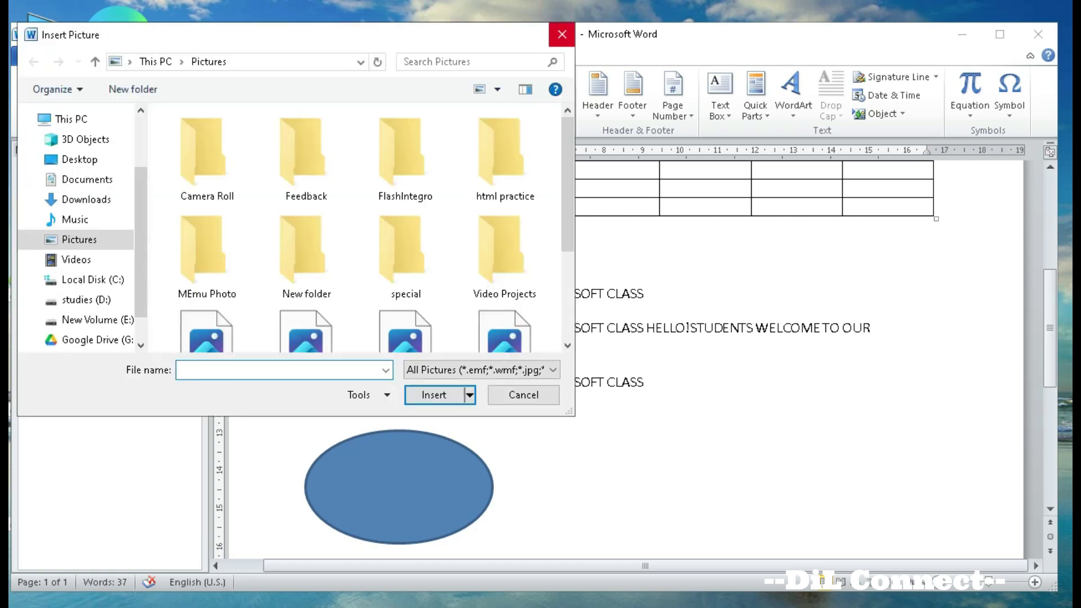
{"action": "key", "text": "Escape"}
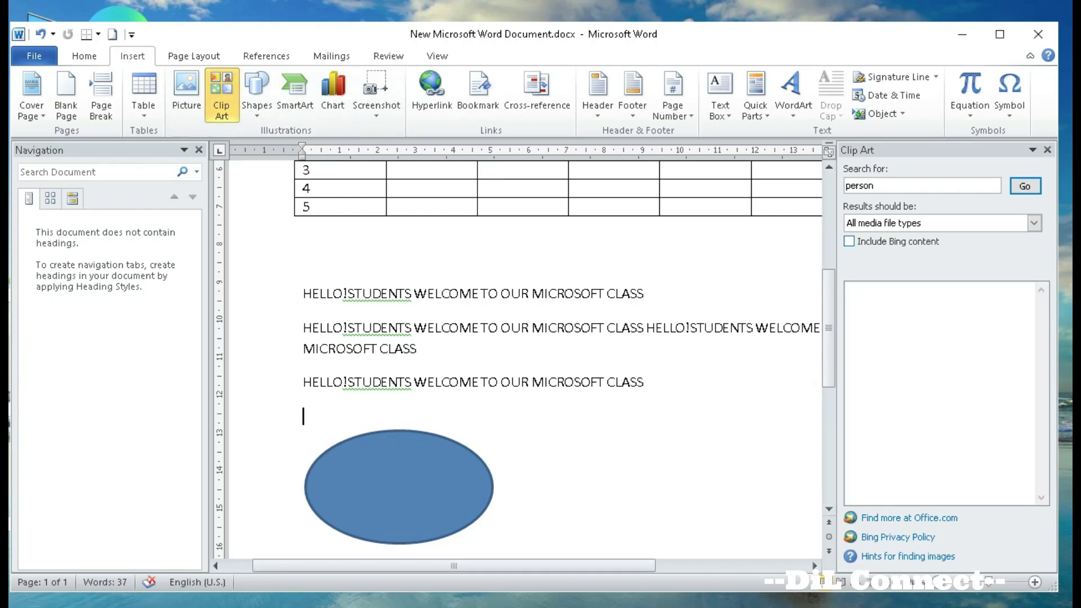
{"action": "key", "text": "Return"}
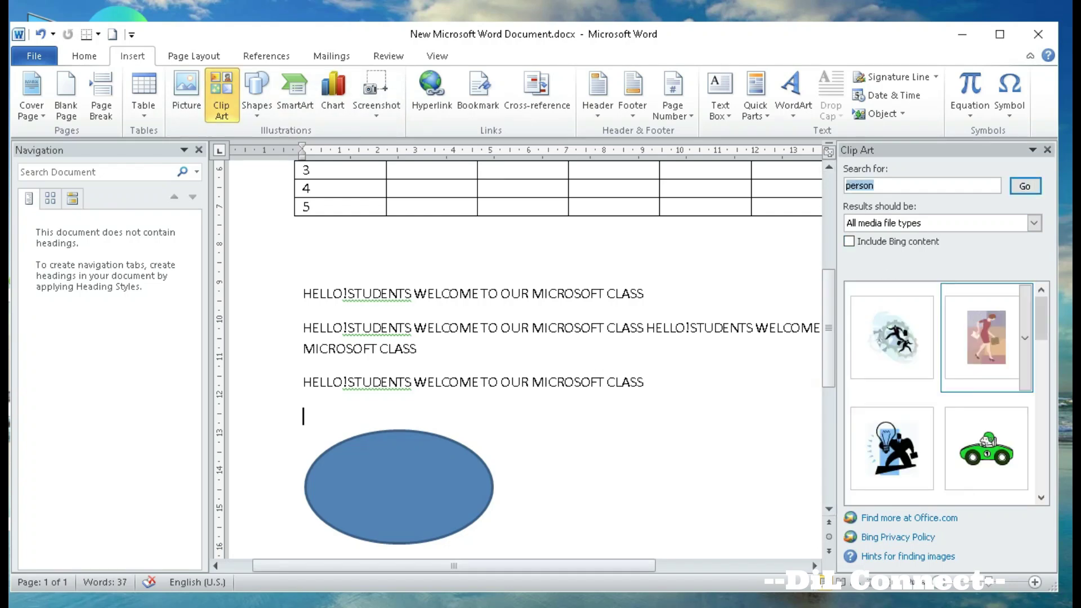
{"action": "left_click", "coordinate": [892, 448]}
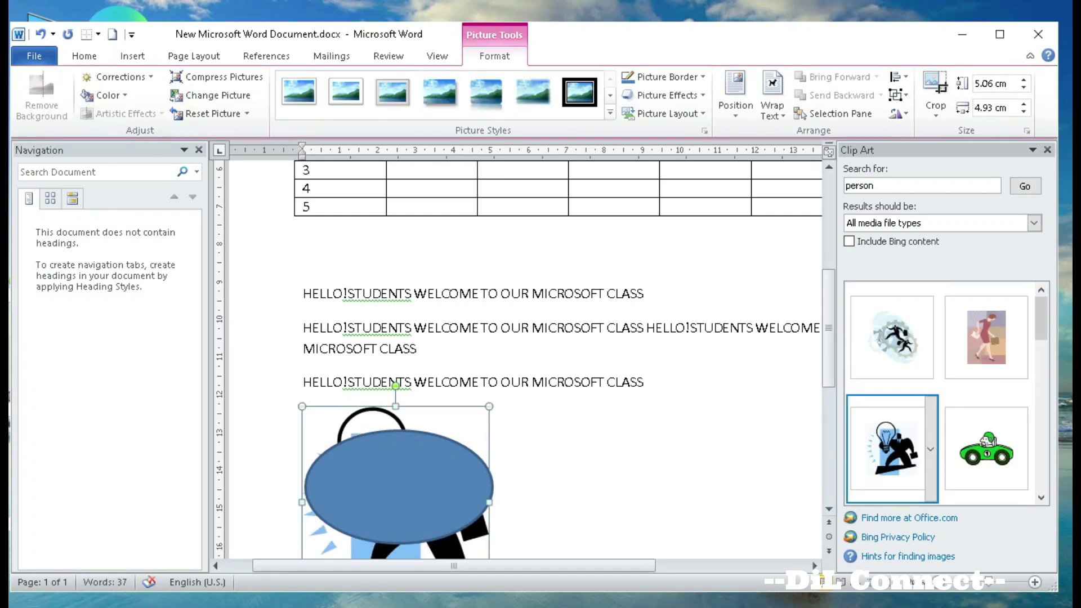
{"action": "mouse_move", "coordinate": [488, 550]}
{"action": "left_mouse_down"}
{"action": "mouse_move", "coordinate": [399, 457]}
{"action": "mouse_move", "coordinate": [492, 554]}
{"action": "left_mouse_up"}
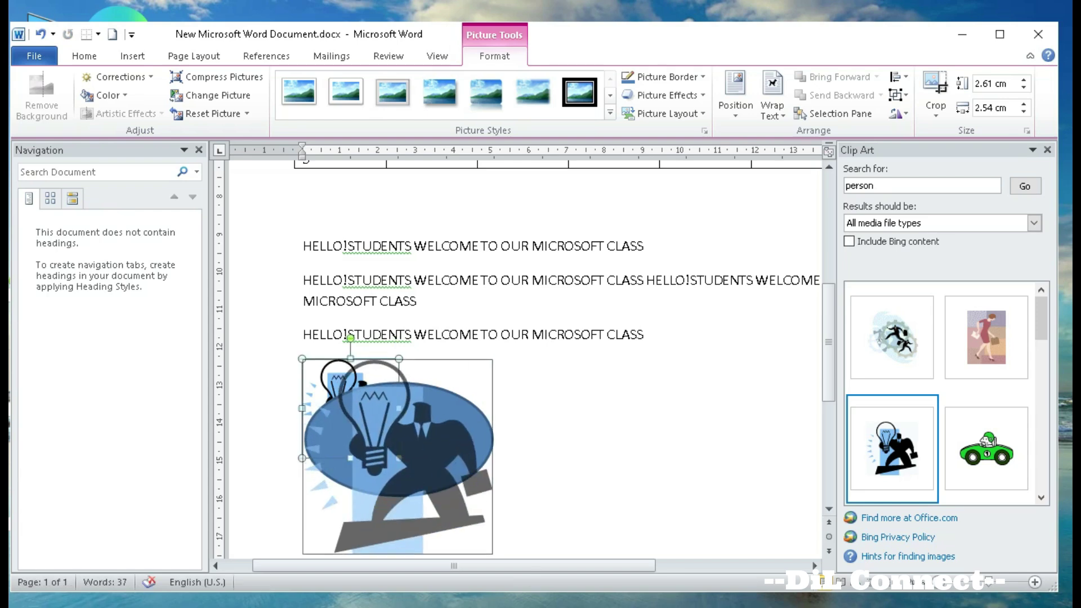
- Review the size and text wrapping settings of the light bulb clip art
{"action": "right_click", "coordinate": [418, 521]}
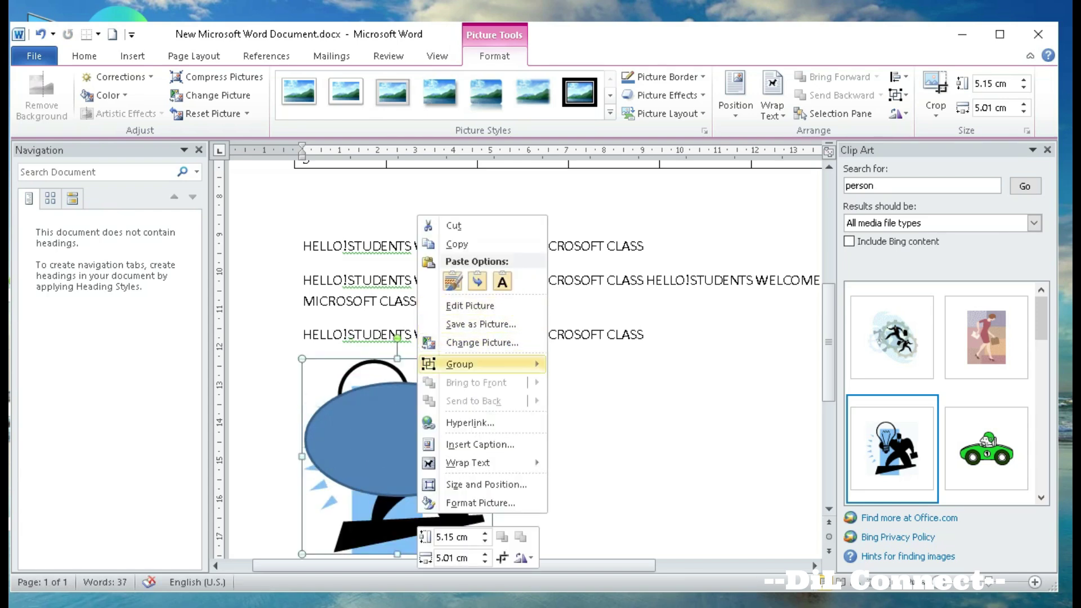
{"action": "mouse_move", "coordinate": [467, 462]}
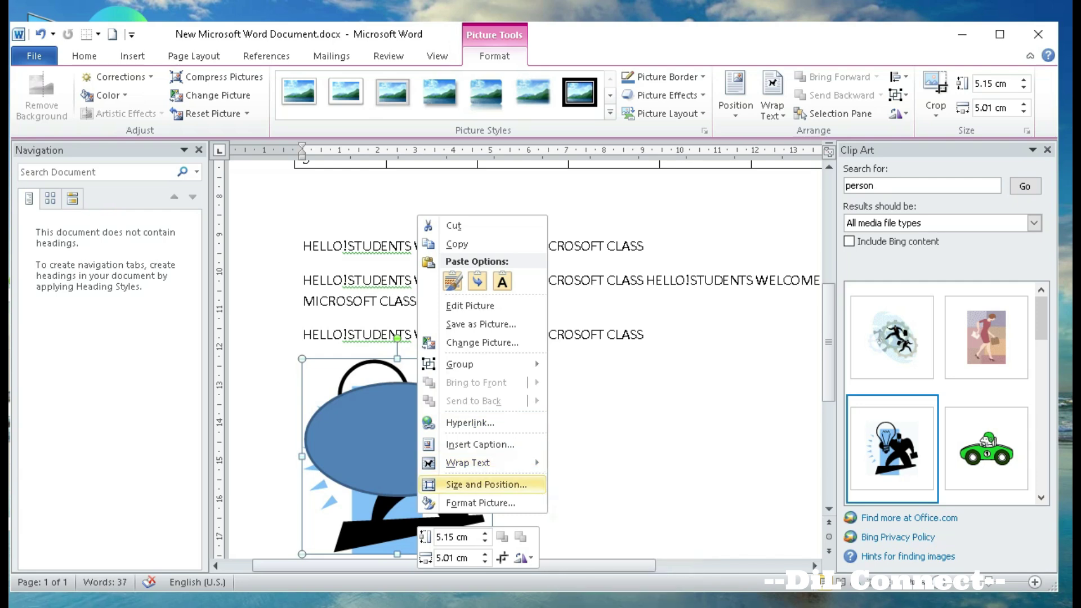
{"action": "left_click", "coordinate": [486, 484]}
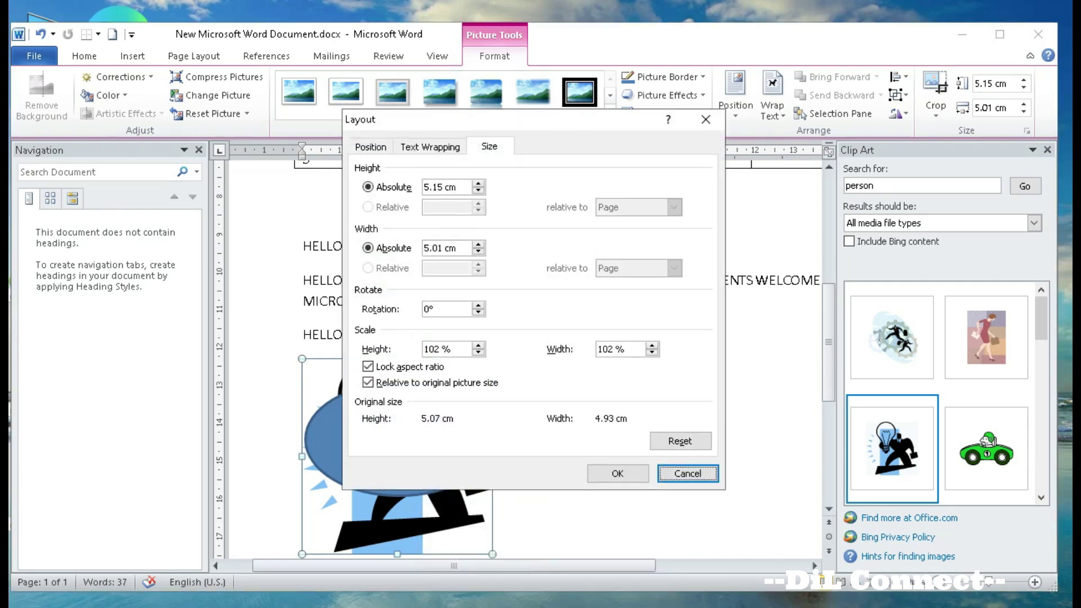
{"action": "left_click", "coordinate": [429, 147]}
{"action": "left_click", "coordinate": [705, 120]}
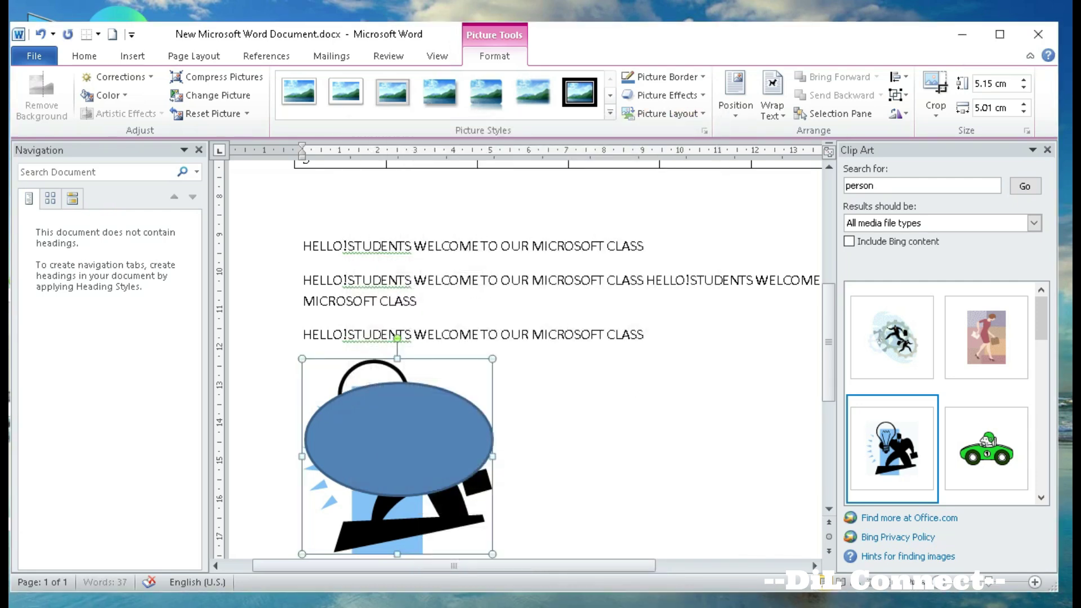
- Move the ellipse to the right of the clip art and paste the words MICROSOFT CLASS into it, enlarging it to fit them on one line
{"action": "mouse_move", "coordinate": [398, 439]}
{"action": "left_mouse_down"}
{"action": "mouse_move", "coordinate": [611, 441]}
{"action": "mouse_move", "coordinate": [603, 448]}
{"action": "left_mouse_up"}
{"action": "left_click_drag", "start_coordinate": [535, 338], "coordinate": [648, 338]}
{"action": "key", "text": "ctrl+c"}
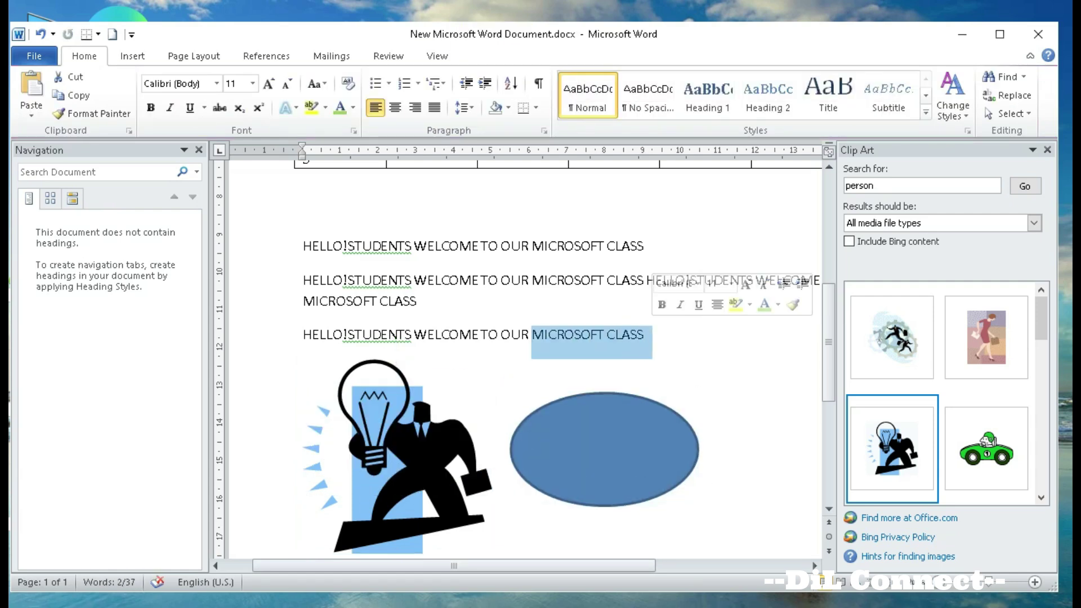
{"action": "right_click", "coordinate": [602, 338]}
{"action": "right_click", "coordinate": [566, 450]}
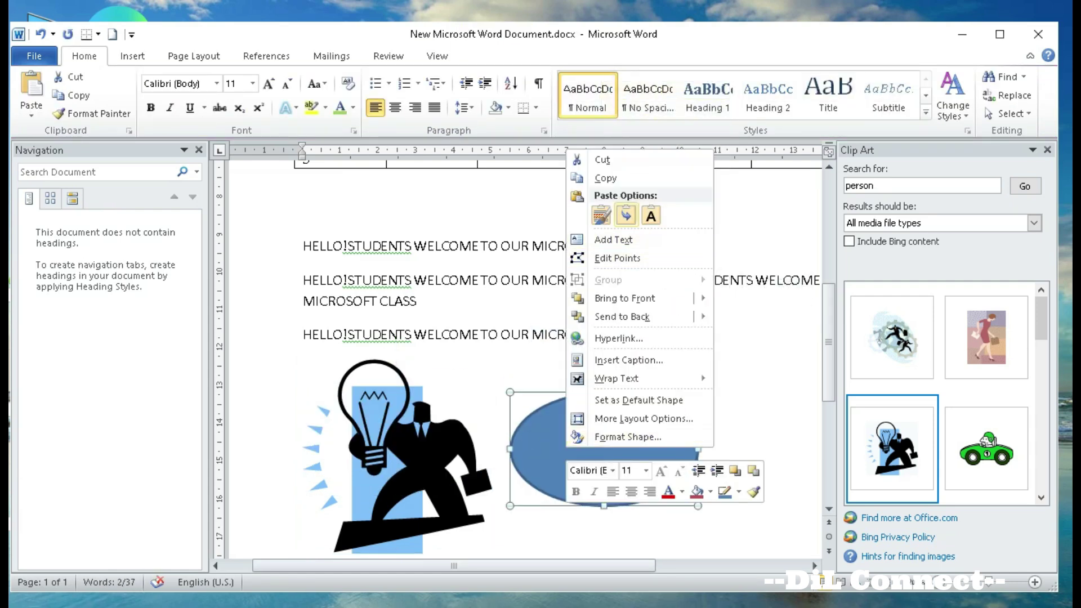
{"action": "left_click", "coordinate": [600, 214]}
{"action": "left_click_drag", "start_coordinate": [697, 449], "coordinate": [749, 455]}
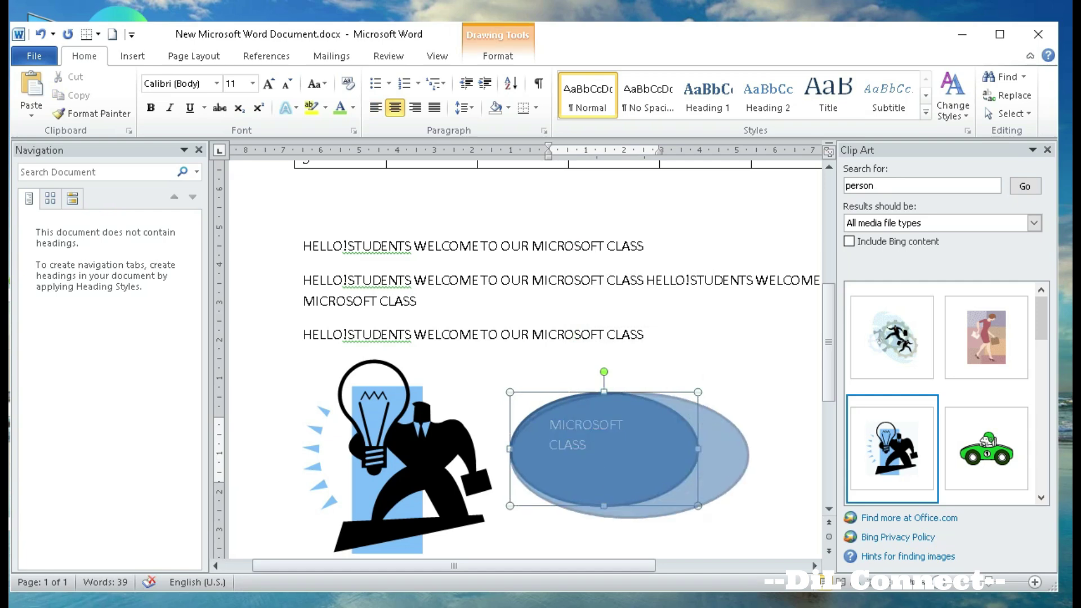
- Color the MICROSOFT CLASS text in the ellipse light green and highlight it in yellow
{"action": "left_click_drag", "start_coordinate": [558, 430], "coordinate": [671, 430]}
{"action": "left_click", "coordinate": [731, 404]}
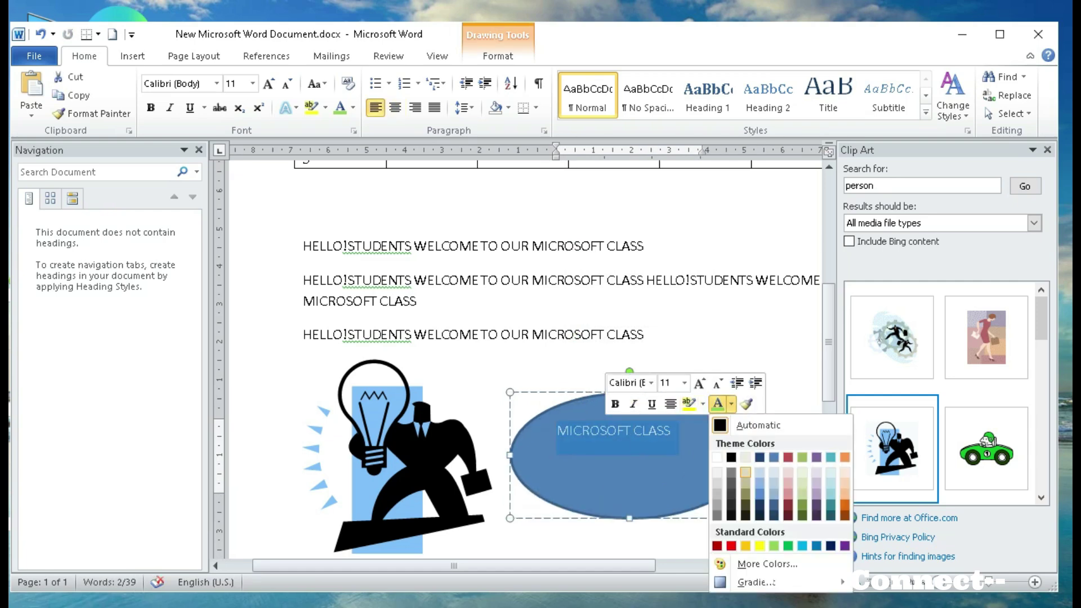
{"action": "left_click", "coordinate": [774, 545]}
{"action": "left_click", "coordinate": [703, 403]}
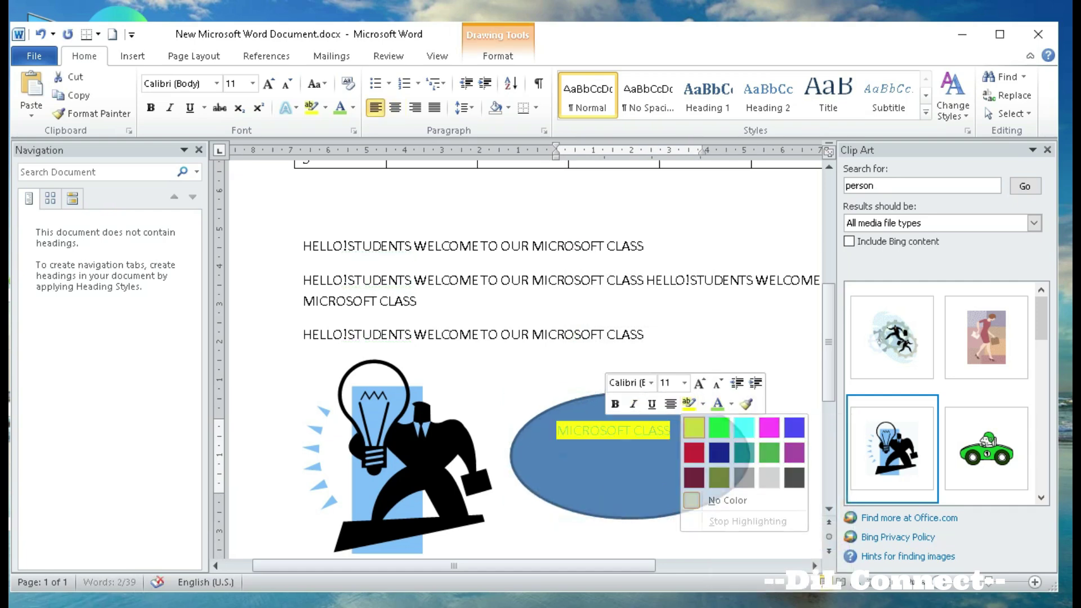
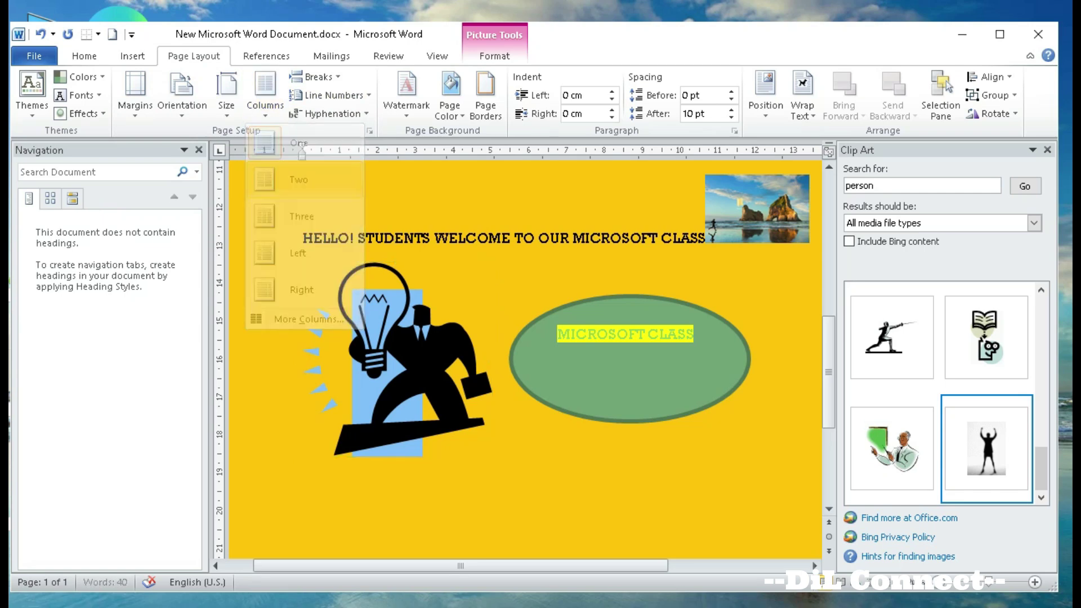
- Try the Left column layout on the document and switch back to one column
{"action": "left_click", "coordinate": [265, 102]}
{"action": "left_click", "coordinate": [298, 254]}
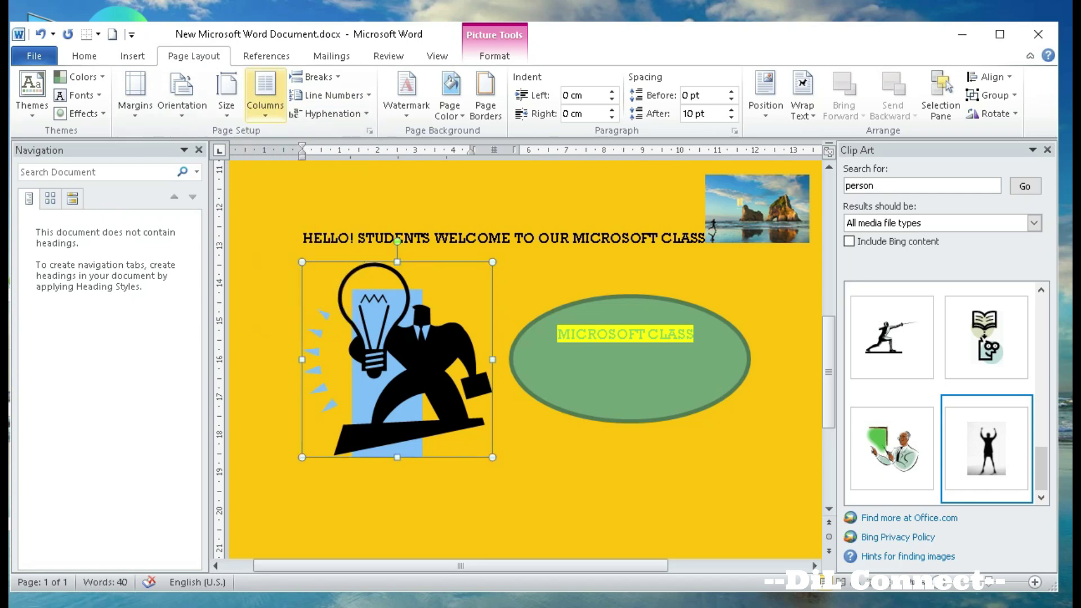
{"action": "left_click", "coordinate": [265, 101]}
{"action": "left_click", "coordinate": [299, 144]}
- Insert a Next Page section break at the light bulb clip art
{"action": "left_click", "coordinate": [315, 77]}
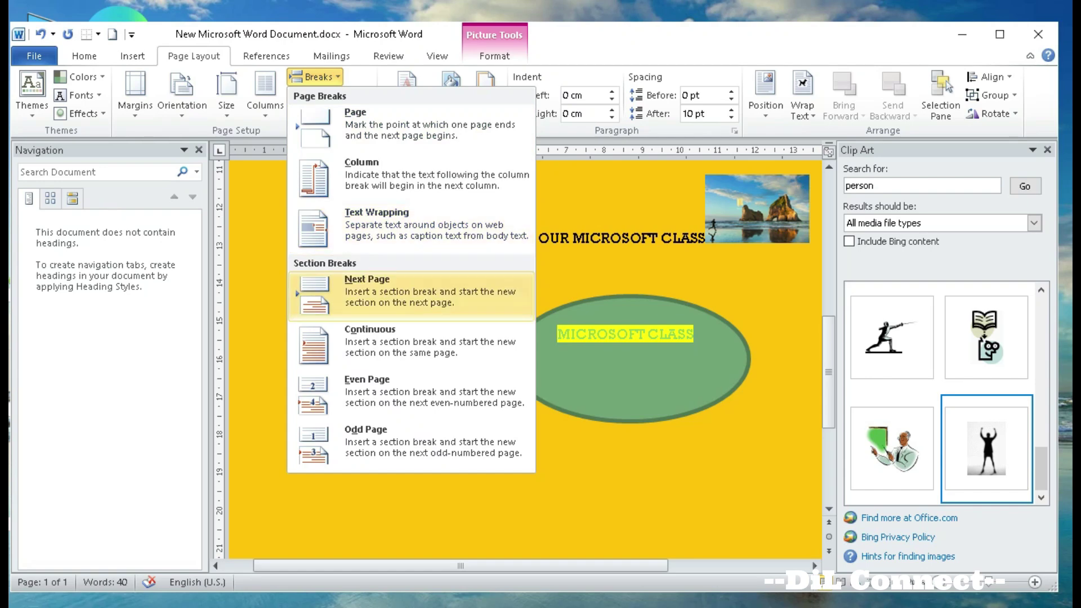
{"action": "left_click", "coordinate": [366, 290]}
{"action": "left_click", "coordinate": [315, 77]}
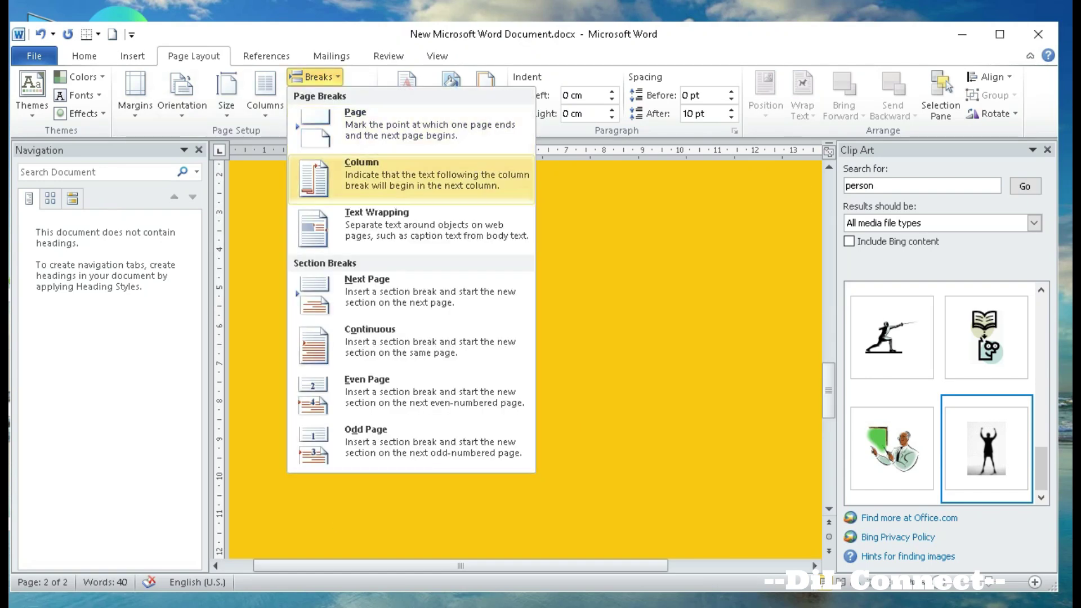
{"action": "left_click", "coordinate": [332, 95]}
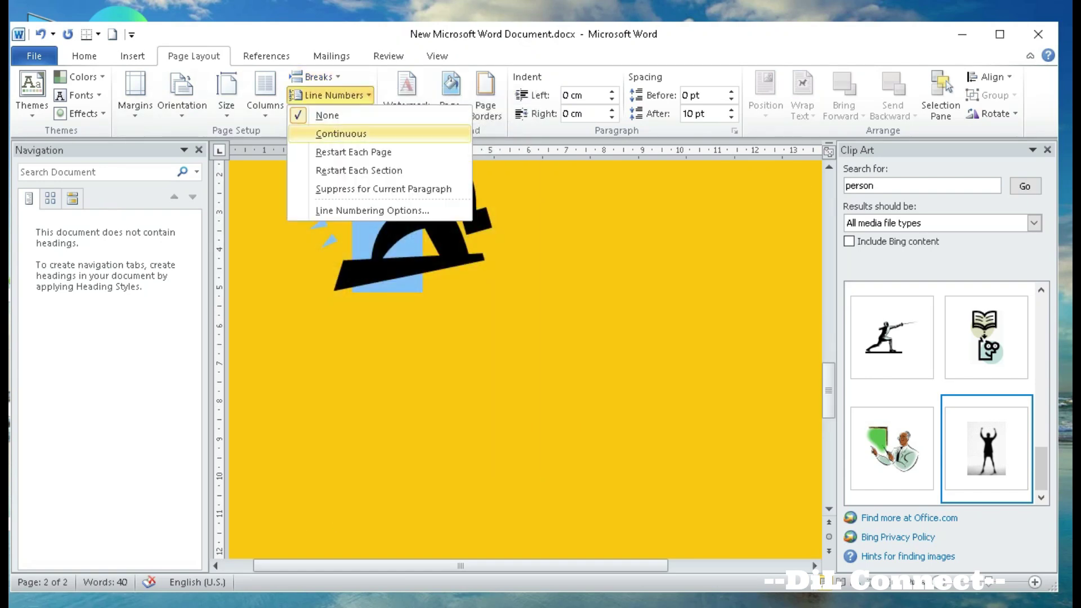
{"action": "left_click", "coordinate": [329, 113]}
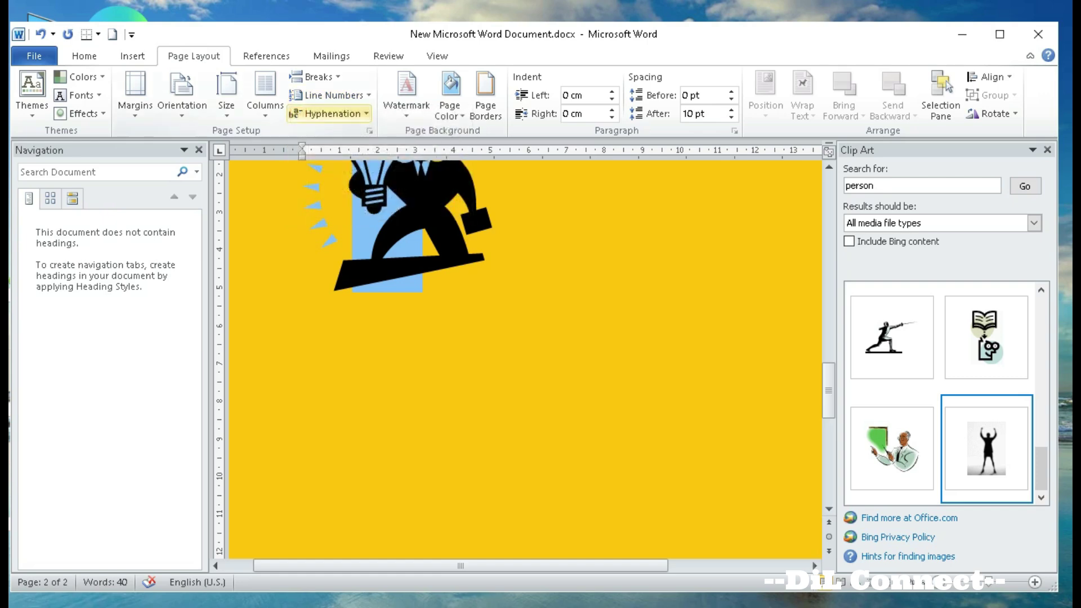
- Choose a hyphenation option for the document and apply the DO NOT COPY 2 watermark to its pages
{"action": "left_click", "coordinate": [330, 113]}
{"action": "left_click", "coordinate": [338, 152]}
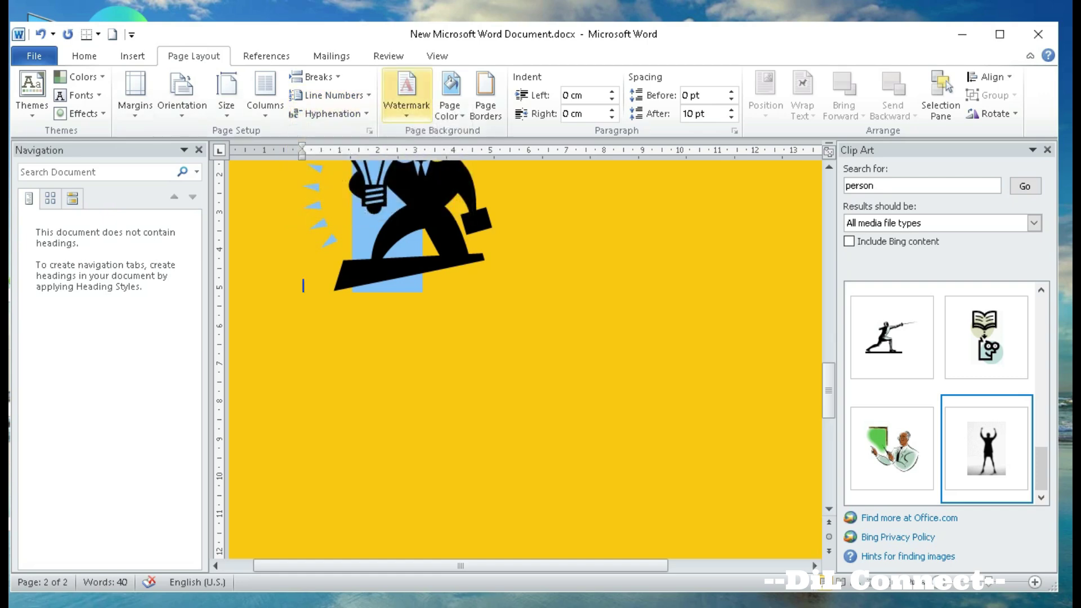
{"action": "left_click", "coordinate": [406, 93]}
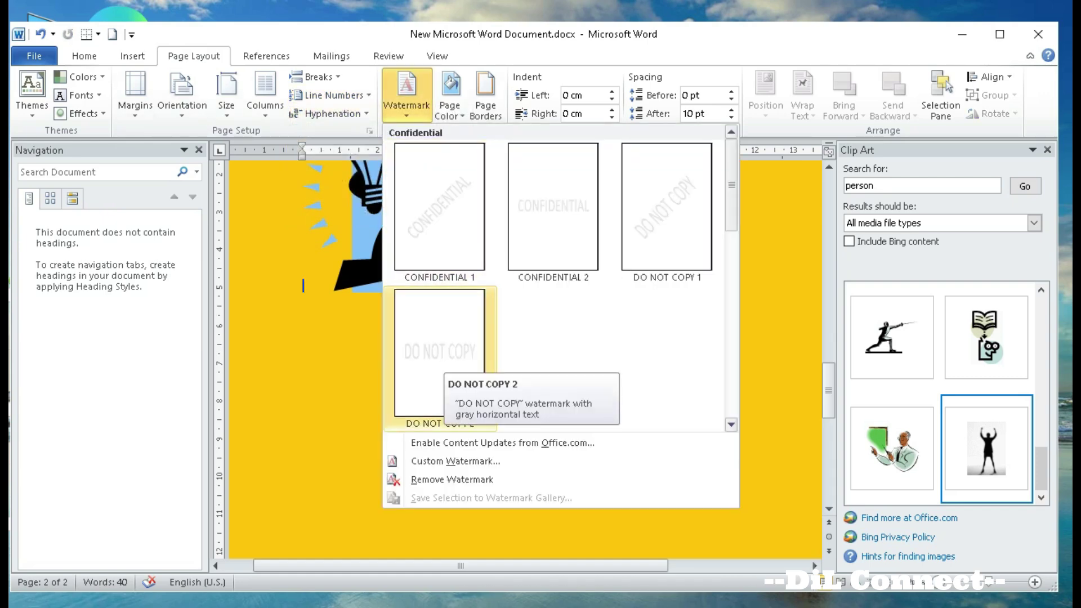
{"action": "left_click", "coordinate": [440, 352]}
{"action": "left_click", "coordinate": [84, 56]}
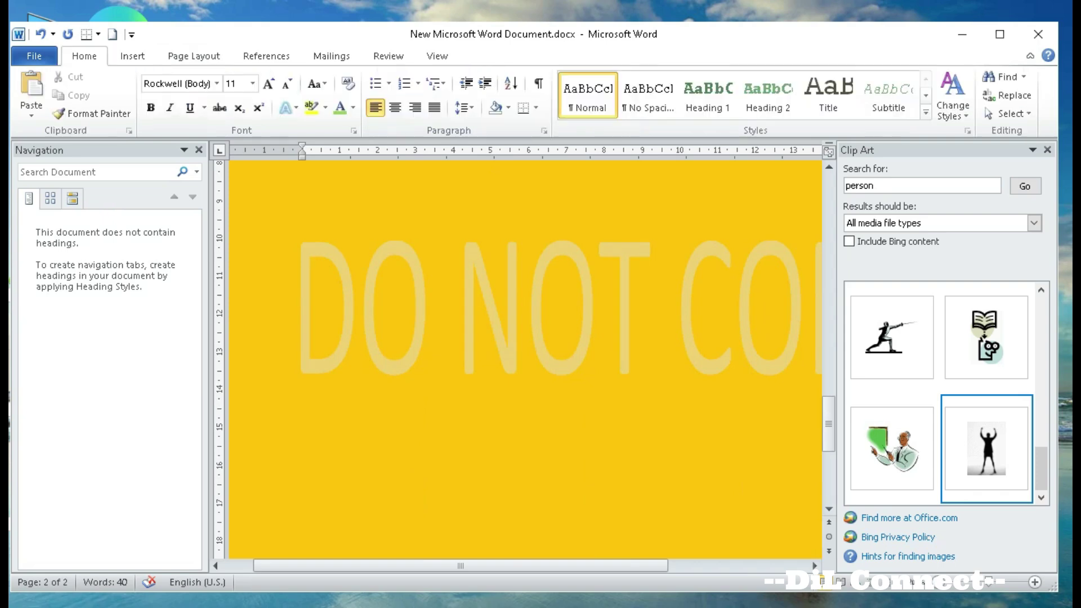
{"action": "scroll", "coordinate": [524, 359], "scroll_direction": "up", "scroll_amount": 15}
- Set the page color to the standard orange
{"action": "left_click", "coordinate": [193, 56]}
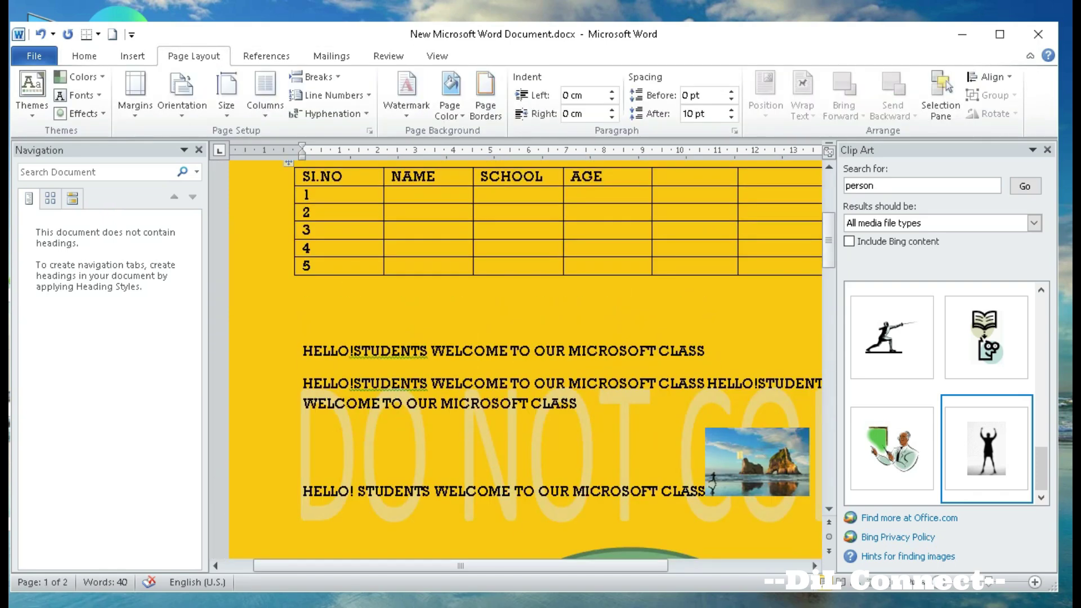
{"action": "left_click", "coordinate": [449, 96]}
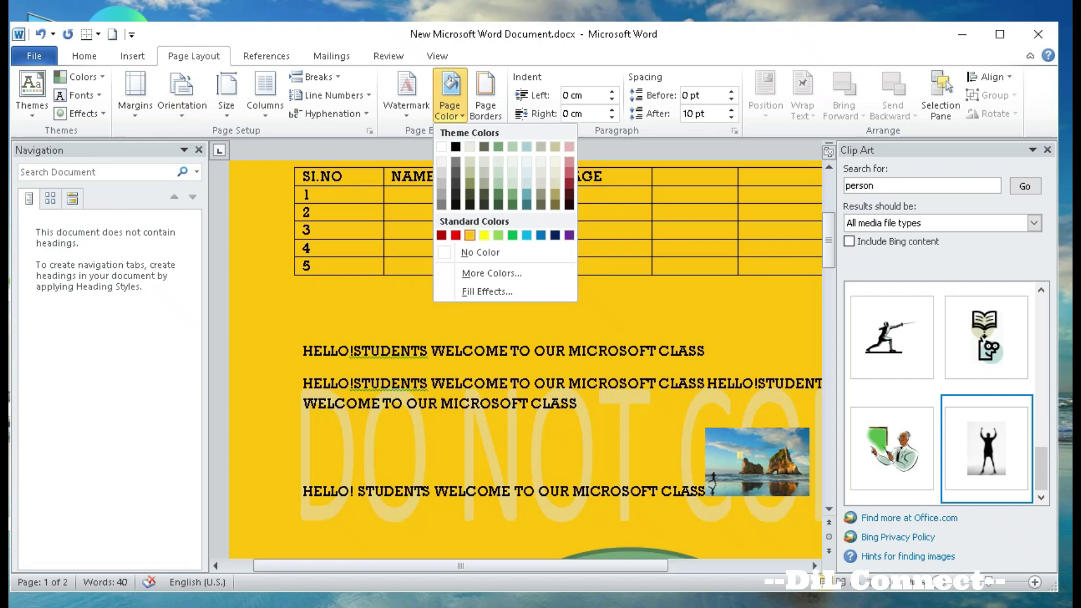
{"action": "left_click", "coordinate": [470, 235]}
- Try a 3-D page border on the whole document and remove it again
{"action": "left_click", "coordinate": [485, 96]}
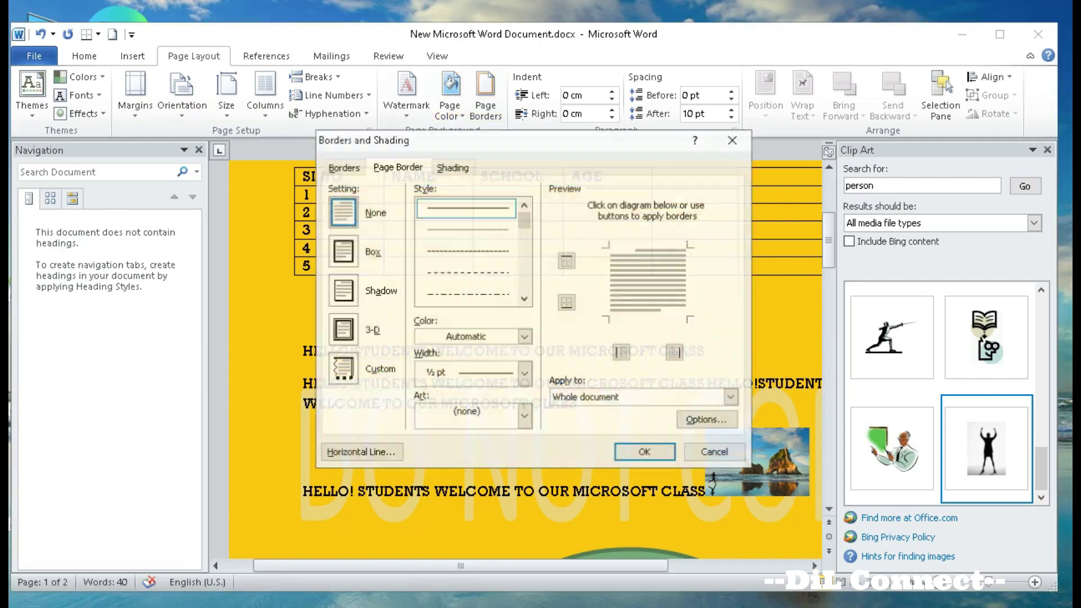
{"action": "left_click", "coordinate": [342, 330]}
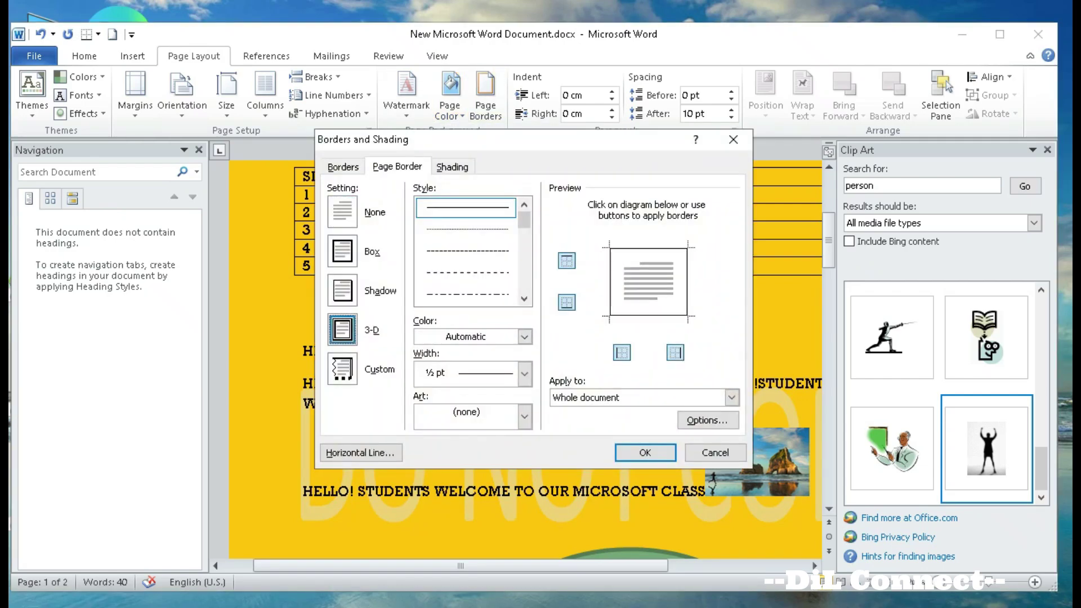
{"action": "left_click", "coordinate": [645, 452]}
{"action": "scroll", "coordinate": [645, 450], "scroll_direction": "up", "scroll_amount": 12}
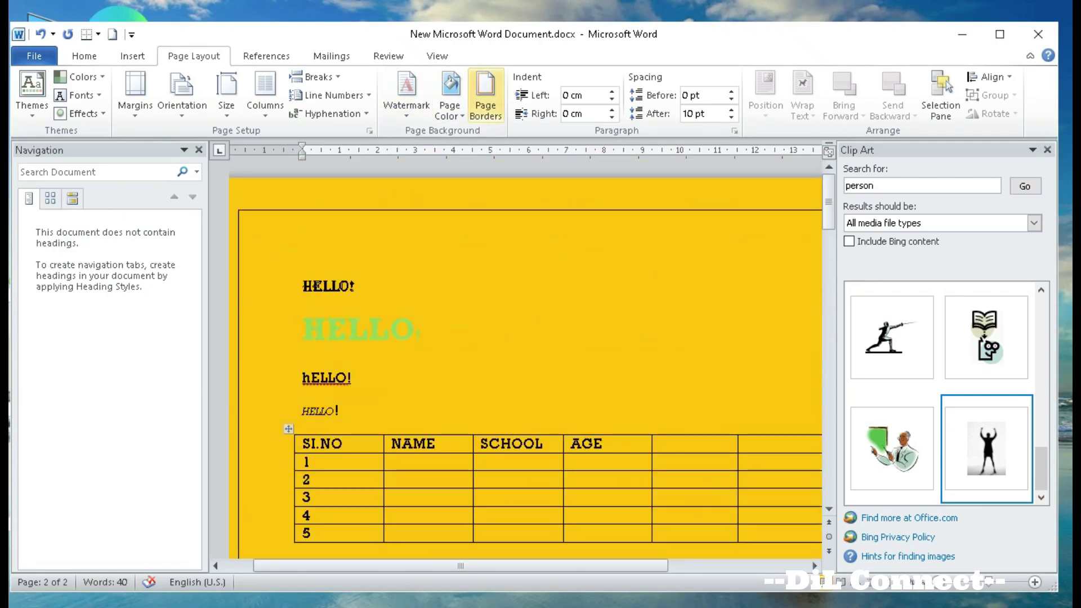
{"action": "left_click", "coordinate": [485, 96]}
{"action": "left_click", "coordinate": [342, 212]}
{"action": "left_click", "coordinate": [645, 453]}
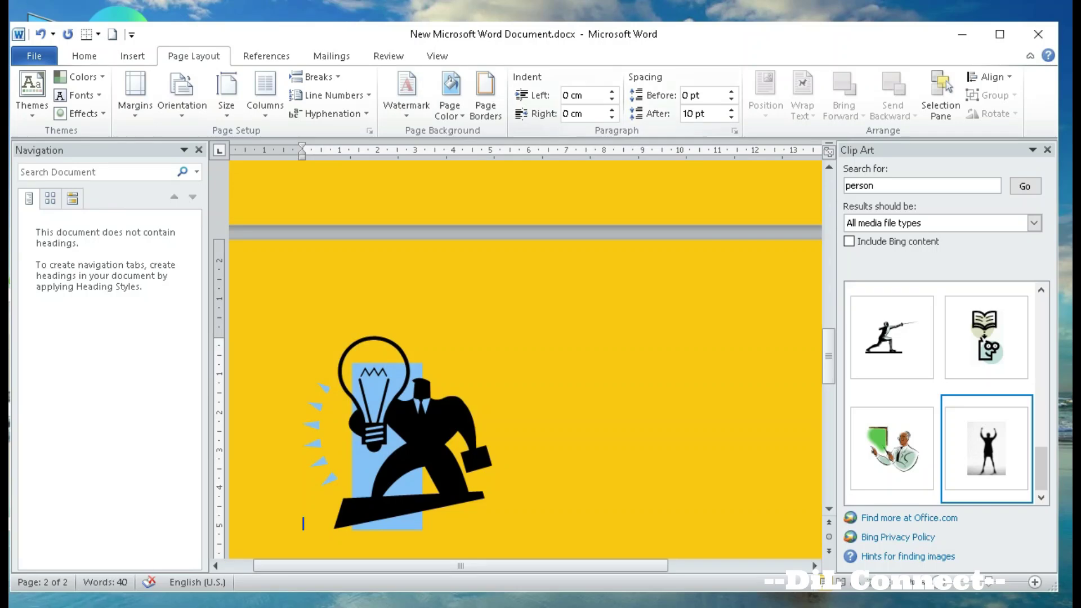
- Insert a built-in table of contents with the heading Contents above the light bulb clip art on page 2
{"action": "left_click", "coordinate": [84, 56]}
{"action": "left_click", "coordinate": [266, 56]}
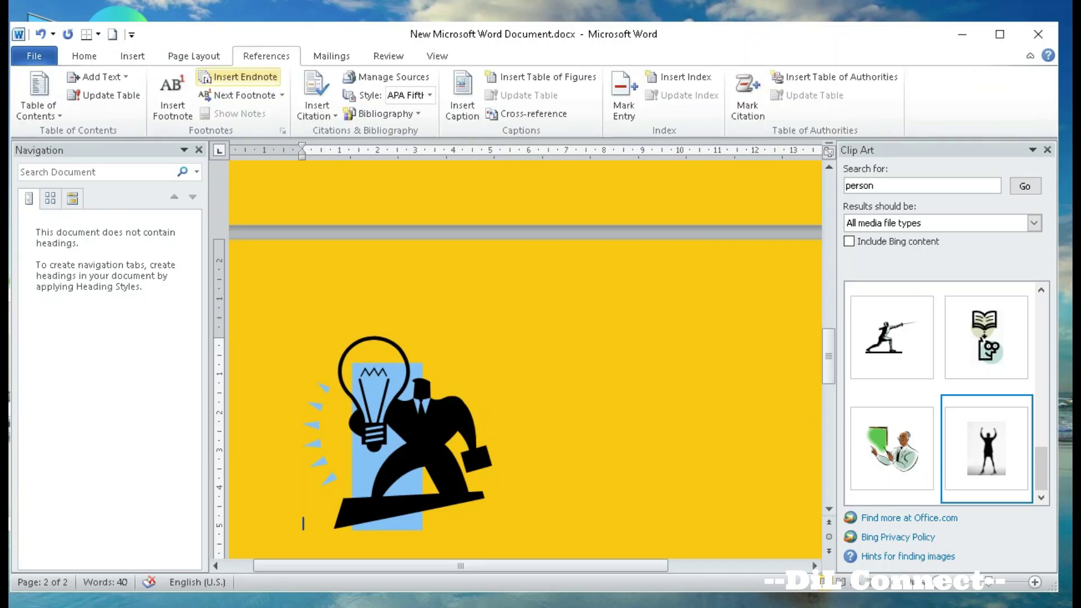
{"action": "left_click", "coordinate": [39, 98]}
{"action": "left_click", "coordinate": [178, 191]}
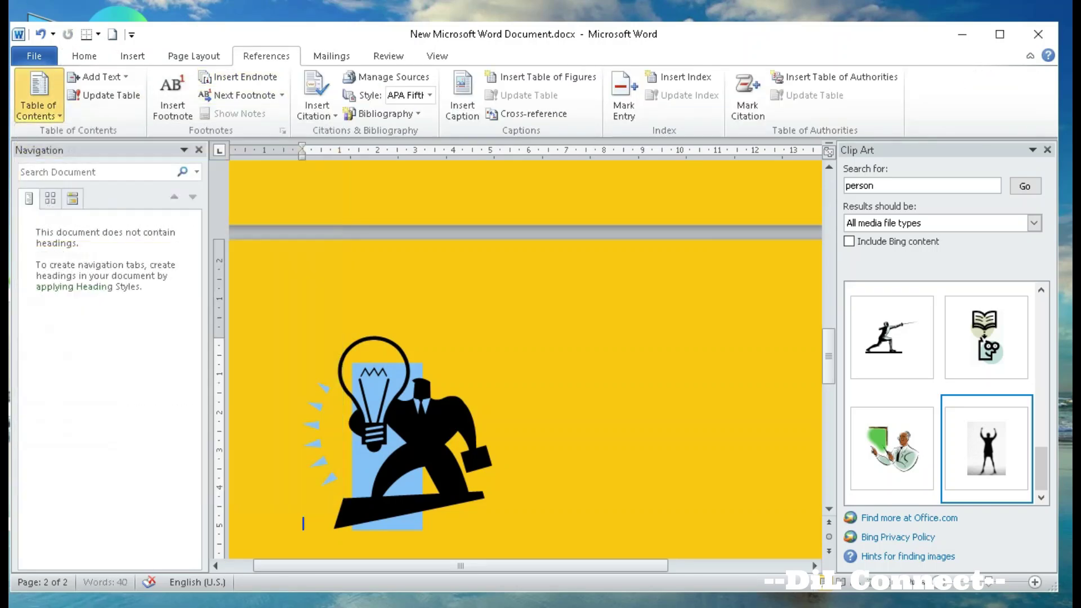
{"action": "left_click", "coordinate": [509, 363]}
{"action": "scroll", "coordinate": [523, 360], "scroll_direction": "down", "scroll_amount": 5}
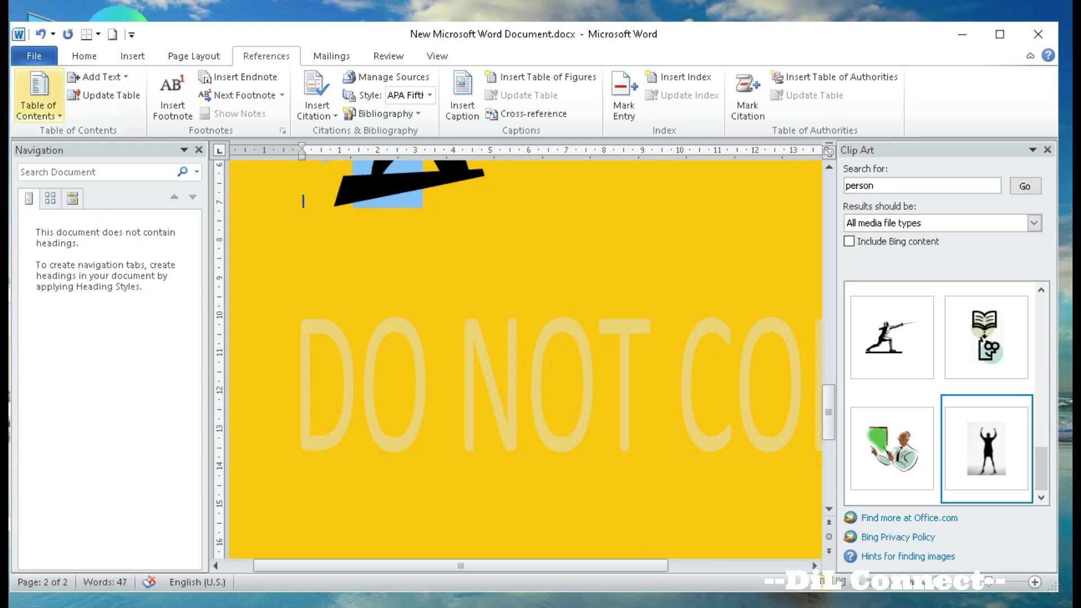
{"action": "left_click", "coordinate": [38, 98]}
{"action": "left_click", "coordinate": [178, 191]}
{"action": "key", "text": "Return"}
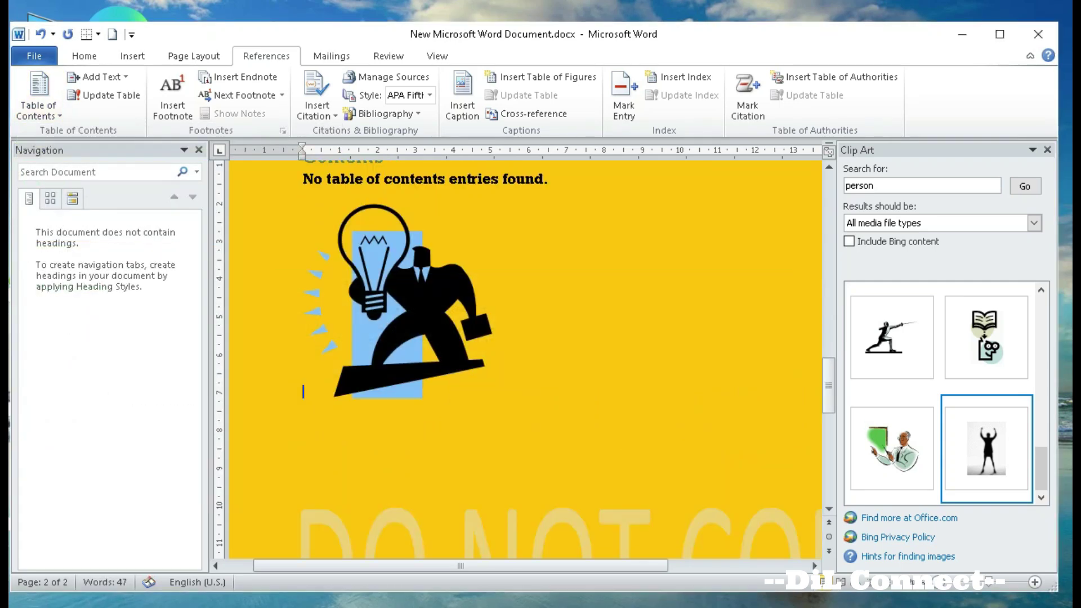
{"action": "scroll", "coordinate": [523, 360], "scroll_direction": "up", "scroll_amount": 6}
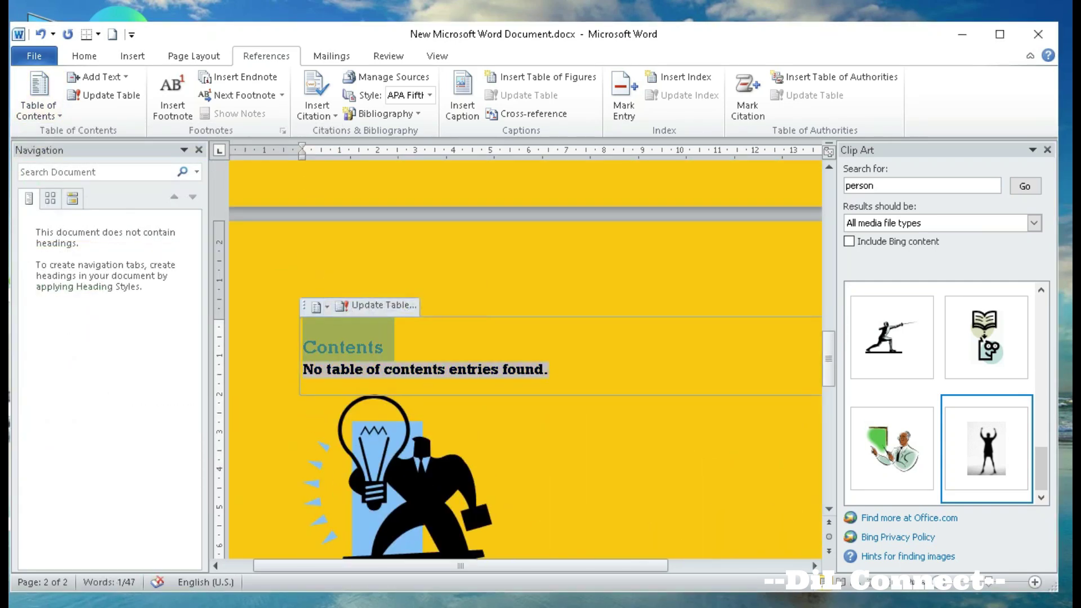
- Replace the placeholder line under the Contents heading with EDIT THE CONTENT HERE
{"action": "key", "text": "shift+End"}
{"action": "key", "text": "Delete"}
{"action": "type", "text": "EDIT THE"}
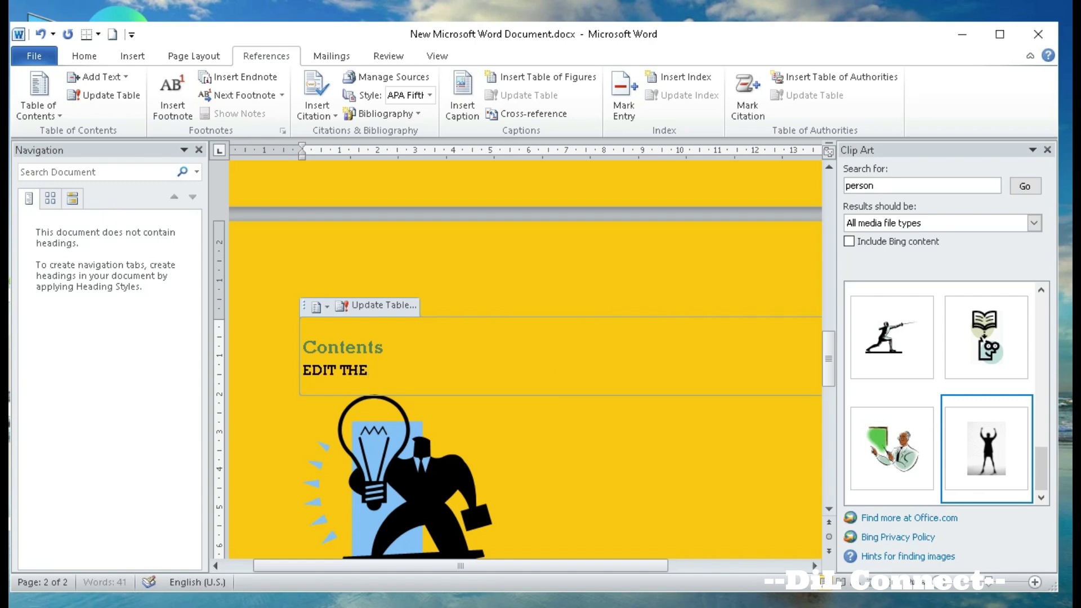
{"action": "type", "text": " CONTETM"}
{"action": "type", "text": " H"}
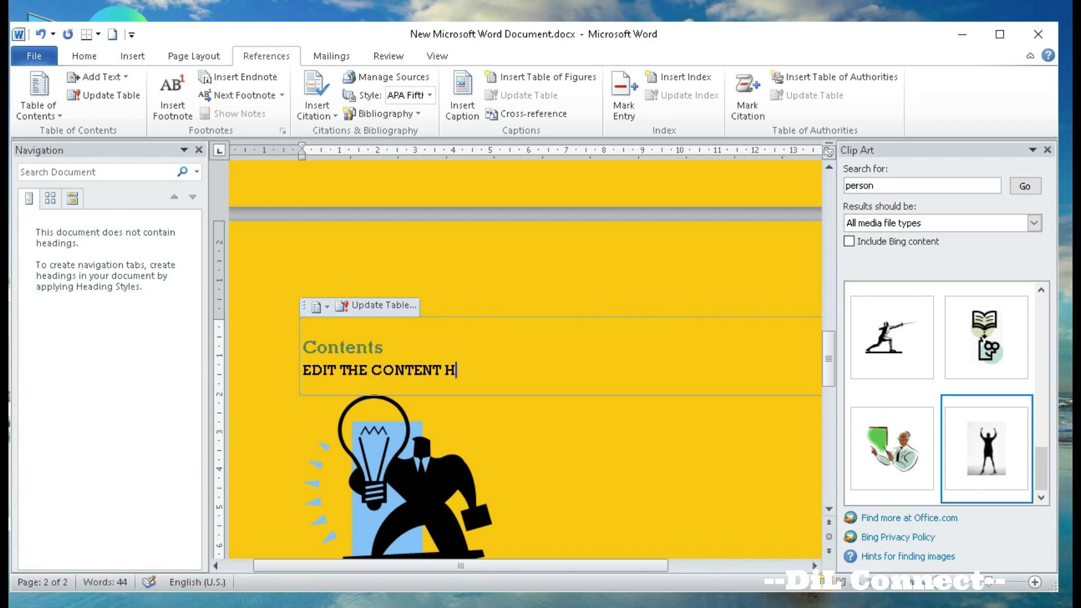
{"action": "type", "text": "ERE"}
{"action": "left_click", "coordinate": [397, 478]}
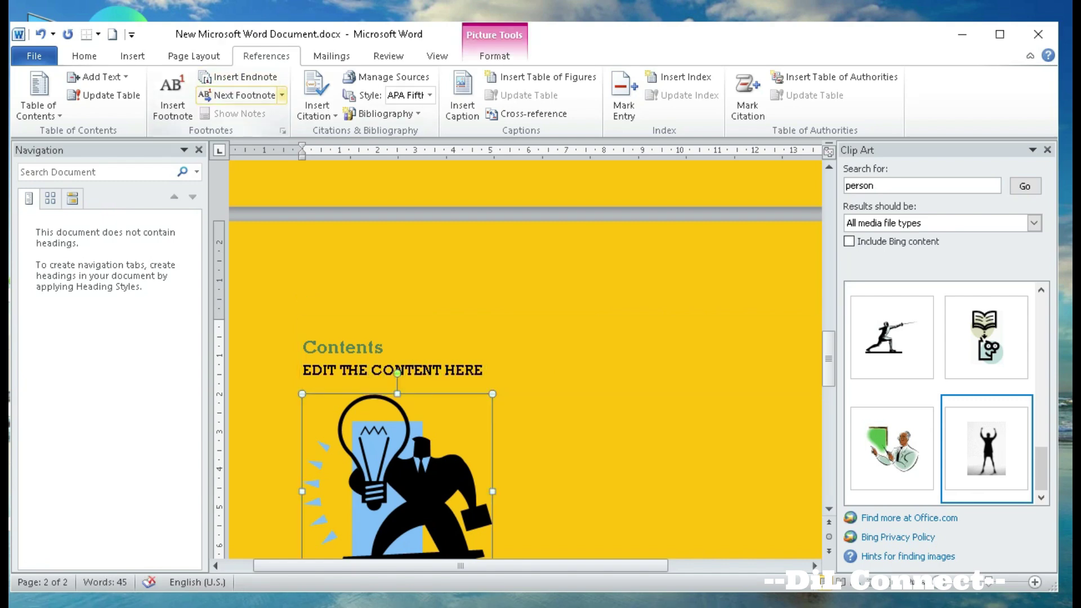
- Look through the footnote navigation, citation and mail merge document type options
{"action": "left_click", "coordinate": [282, 95]}
{"action": "left_click", "coordinate": [254, 114]}
{"action": "scroll", "coordinate": [525, 359], "scroll_direction": "down", "scroll_amount": 4}
{"action": "scroll", "coordinate": [525, 359], "scroll_direction": "up", "scroll_amount": 3}
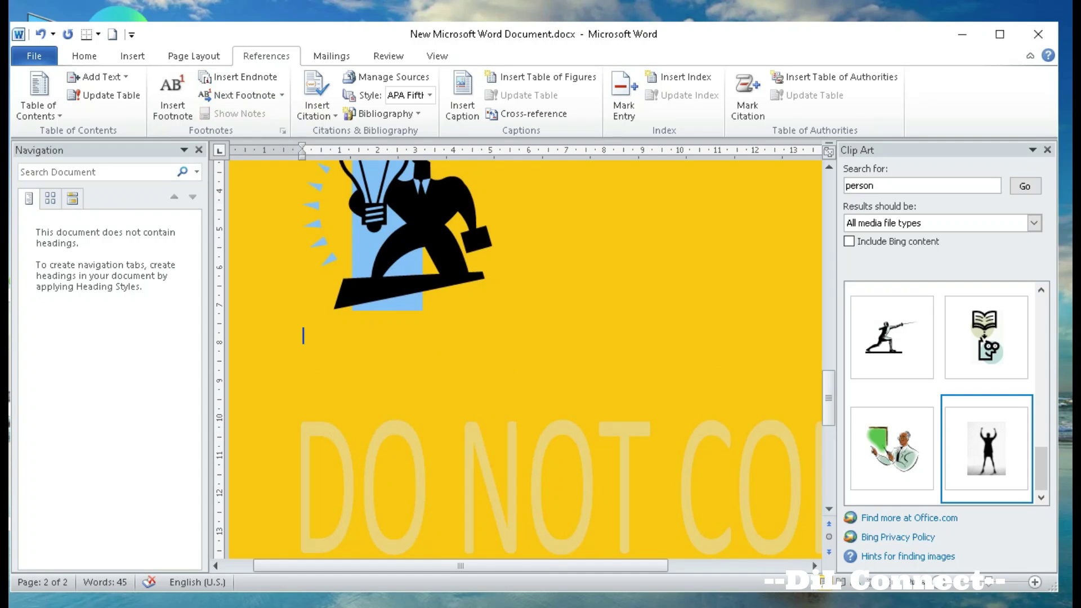
{"action": "scroll", "coordinate": [525, 359], "scroll_direction": "down", "scroll_amount": 5}
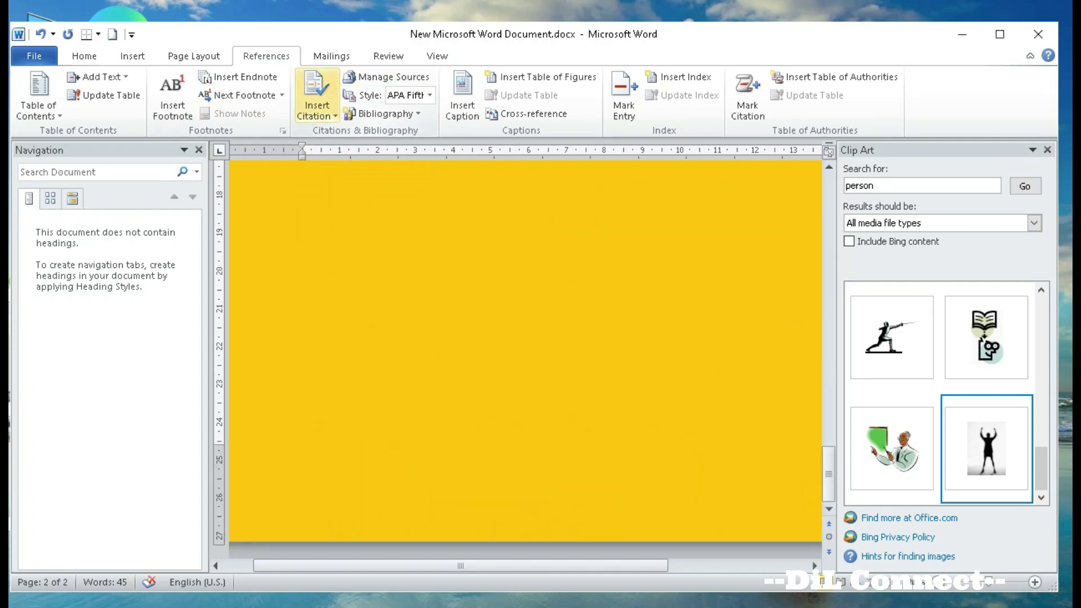
{"action": "left_click", "coordinate": [317, 112]}
{"action": "left_click", "coordinate": [331, 55]}
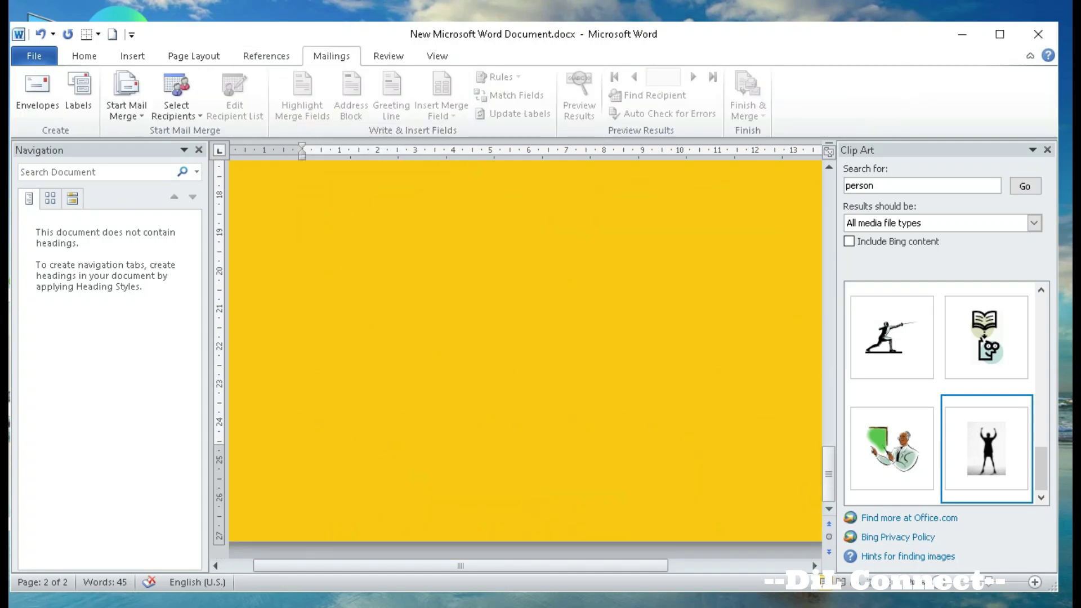
{"action": "left_click", "coordinate": [126, 112]}
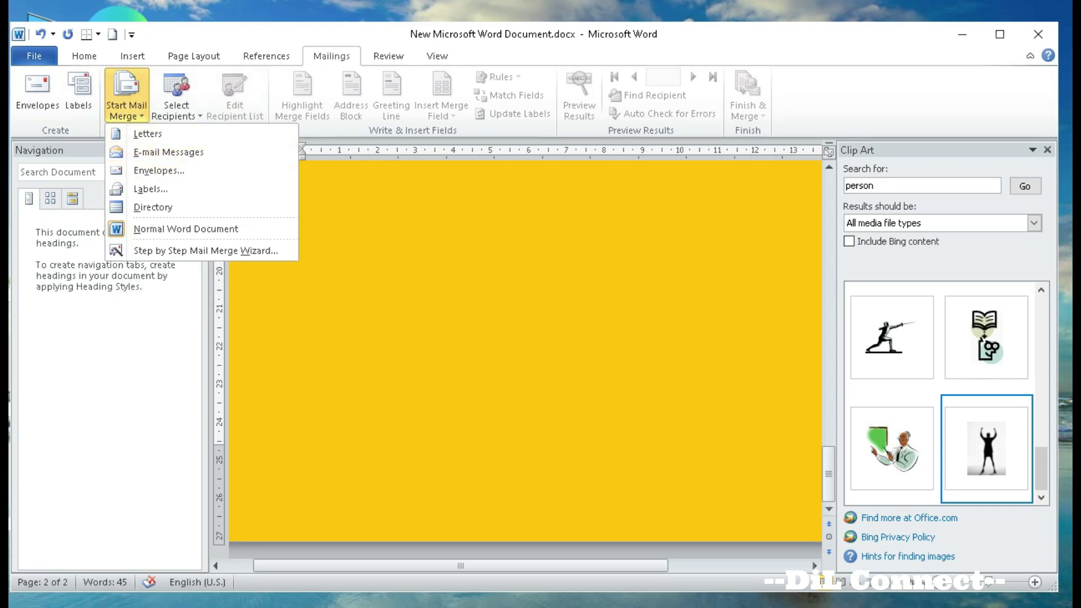
{"action": "scroll", "coordinate": [525, 349], "scroll_direction": "up", "scroll_amount": 6}
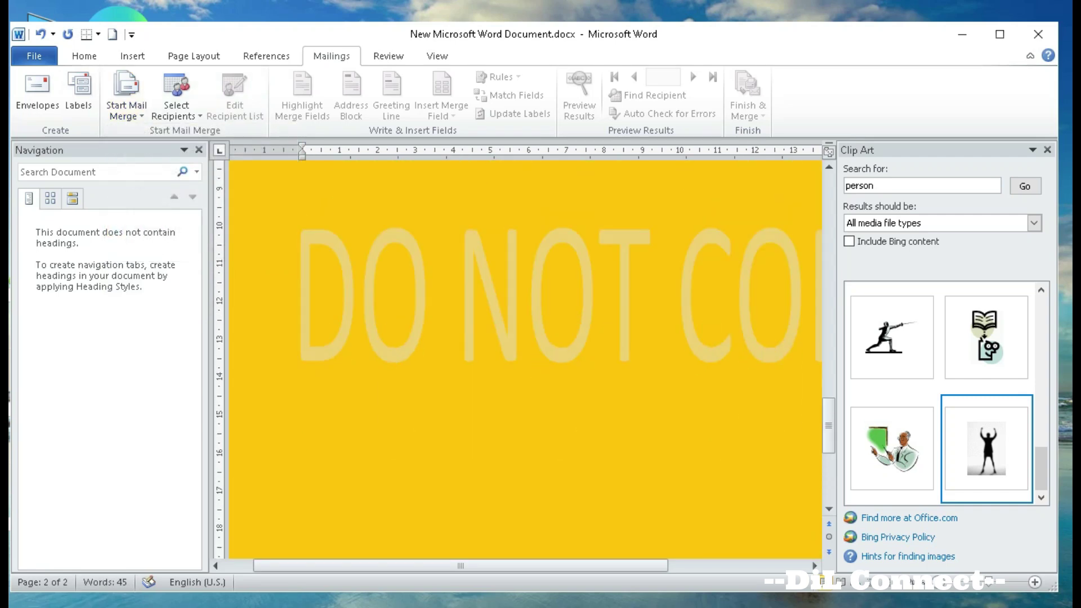
{"action": "scroll", "coordinate": [525, 349], "scroll_direction": "down", "scroll_amount": 6}
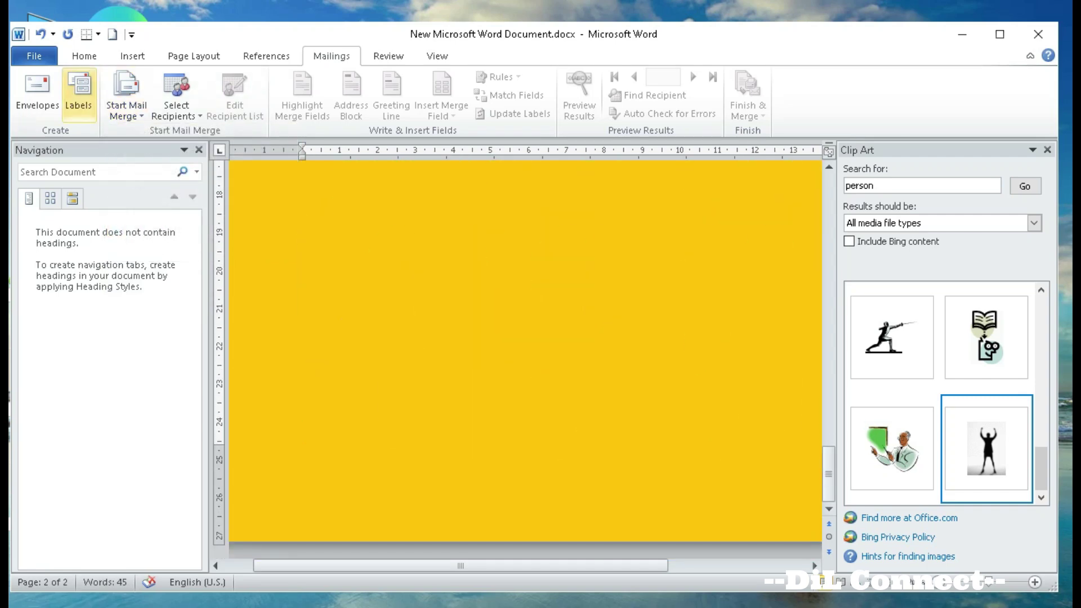
- Insert a page break and write HELLO NAME, HELLO NAME2 and HELLO NAME 3 on separate, spaced-out lines of the new page, each followed by a comma
{"action": "scroll", "coordinate": [79, 93], "scroll_direction": "up", "scroll_amount": 3}
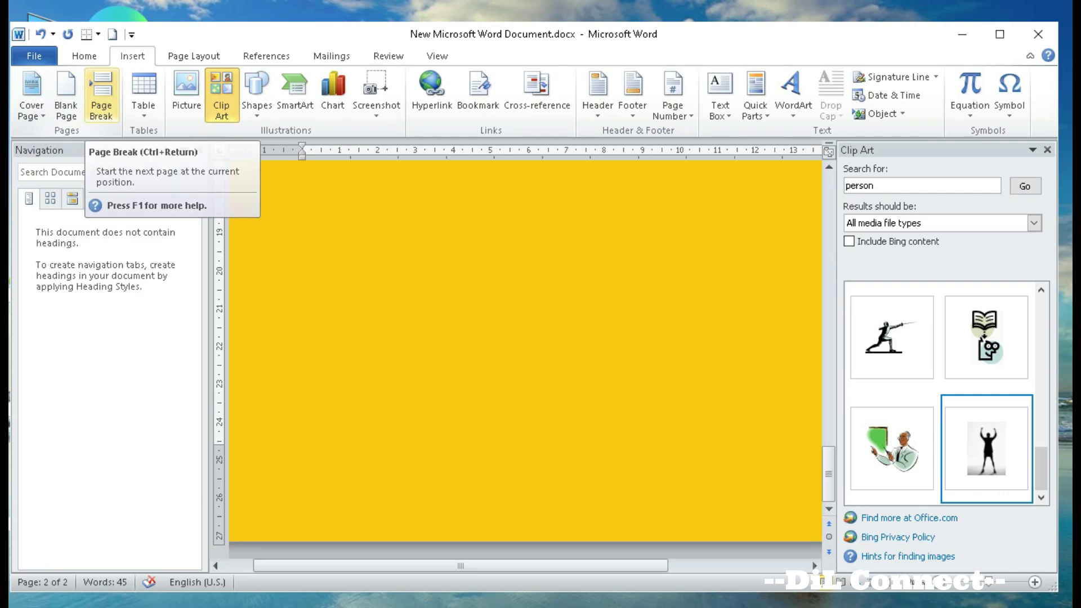
{"action": "left_click", "coordinate": [101, 93]}
{"action": "type", "text": "HELLO"}
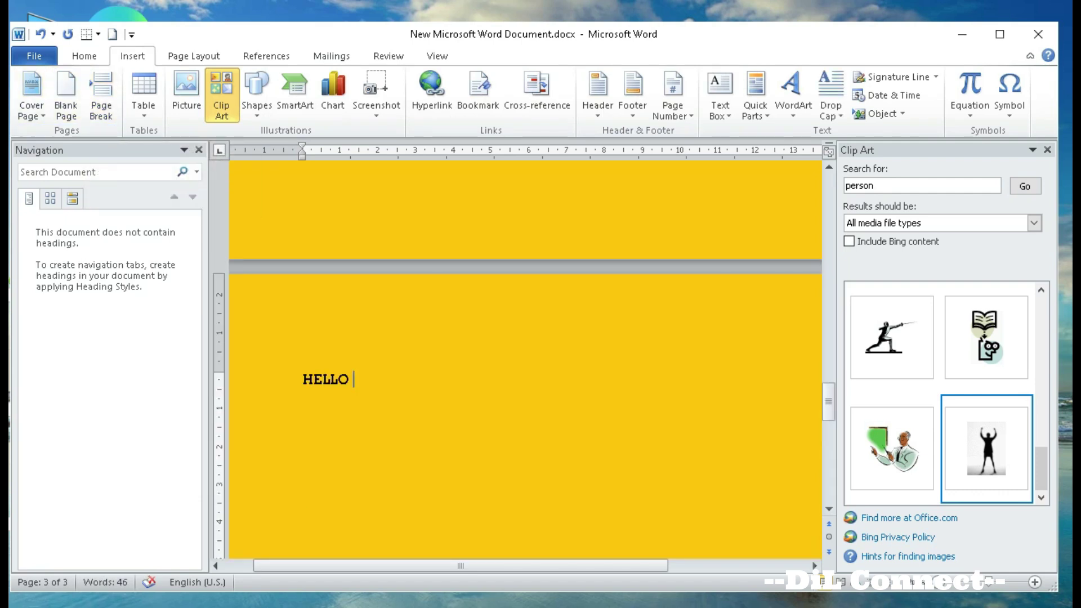
{"action": "key", "text": "Return"}
{"action": "key", "text": "Return"}
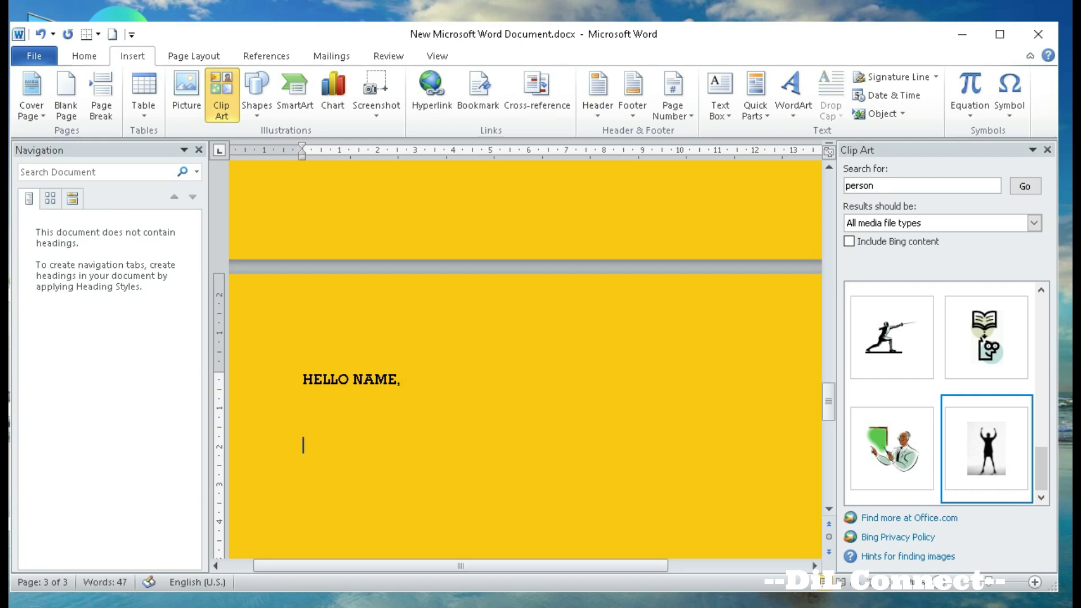
{"action": "type", "text": "HELLO NAME2"}
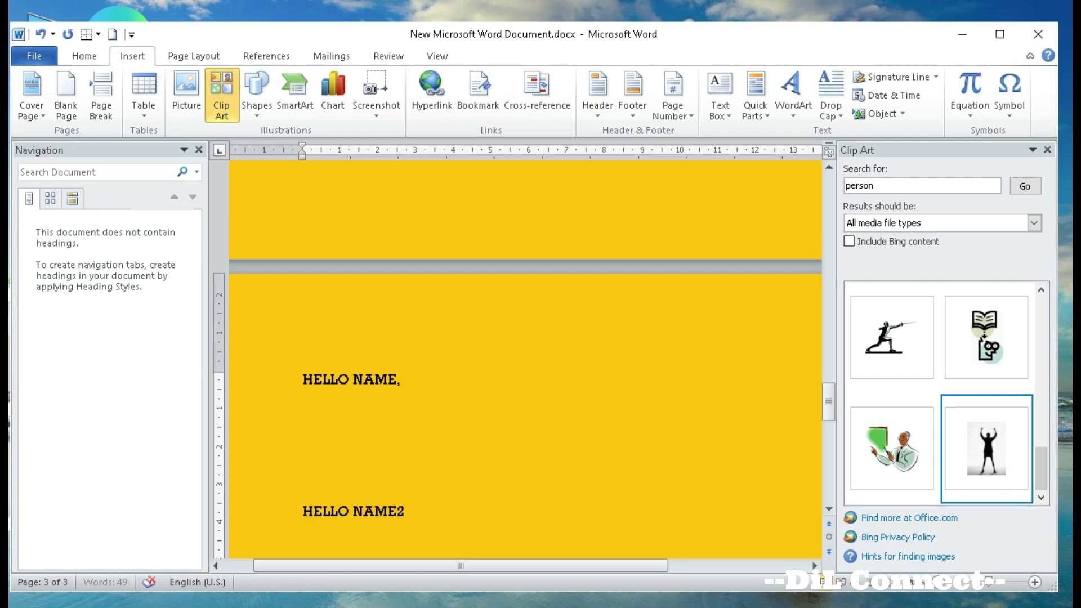
{"action": "key", "text": "Return"}
{"action": "key", "text": "Return"}
{"action": "type", "text": "HELLO NAME 3,"}
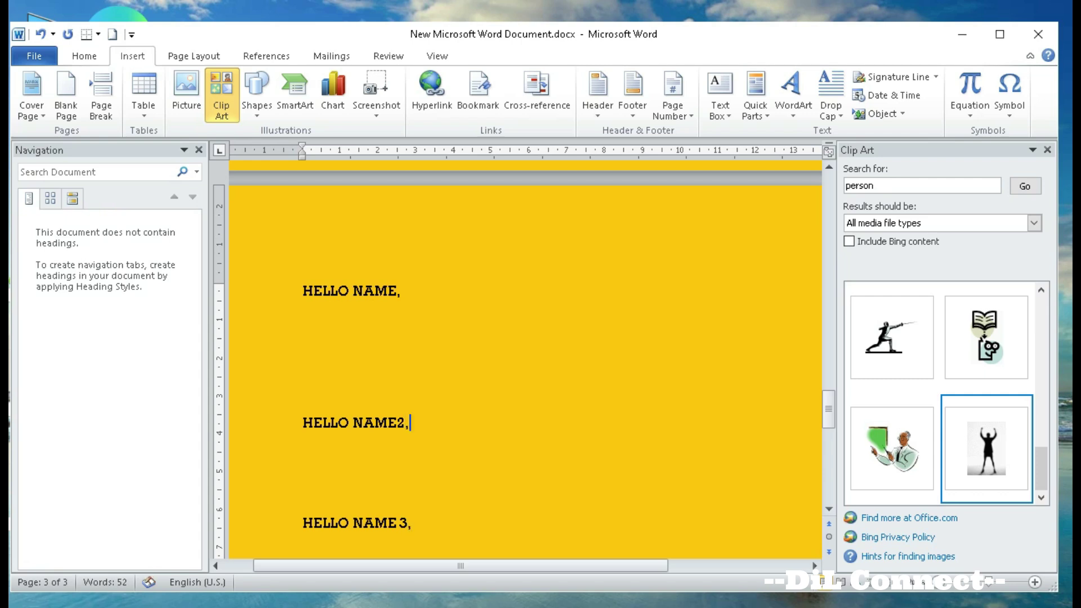
- Start a Letters mail merge from the HELLO NAME line and create a new recipient list
{"action": "left_click", "coordinate": [403, 291]}
{"action": "left_click", "coordinate": [331, 56]}
{"action": "left_click", "coordinate": [127, 101]}
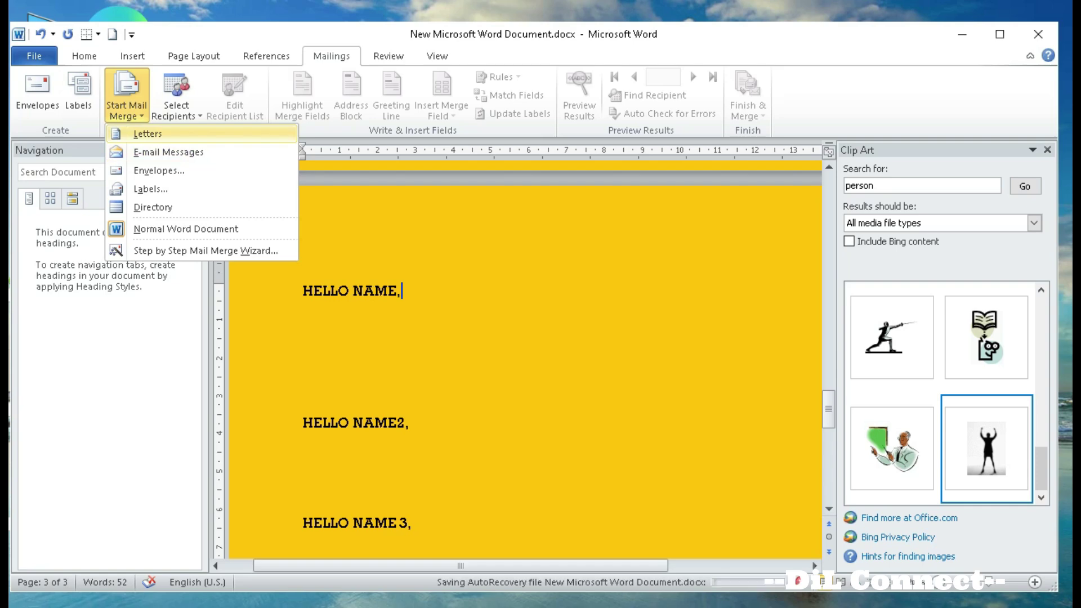
{"action": "left_click", "coordinate": [148, 134]}
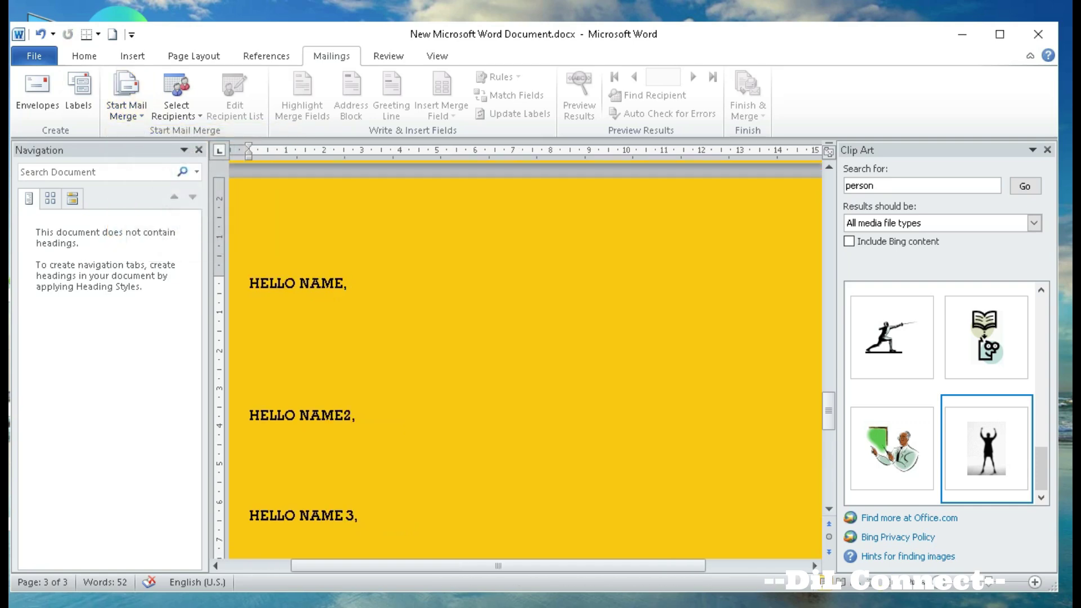
{"action": "left_click", "coordinate": [176, 95]}
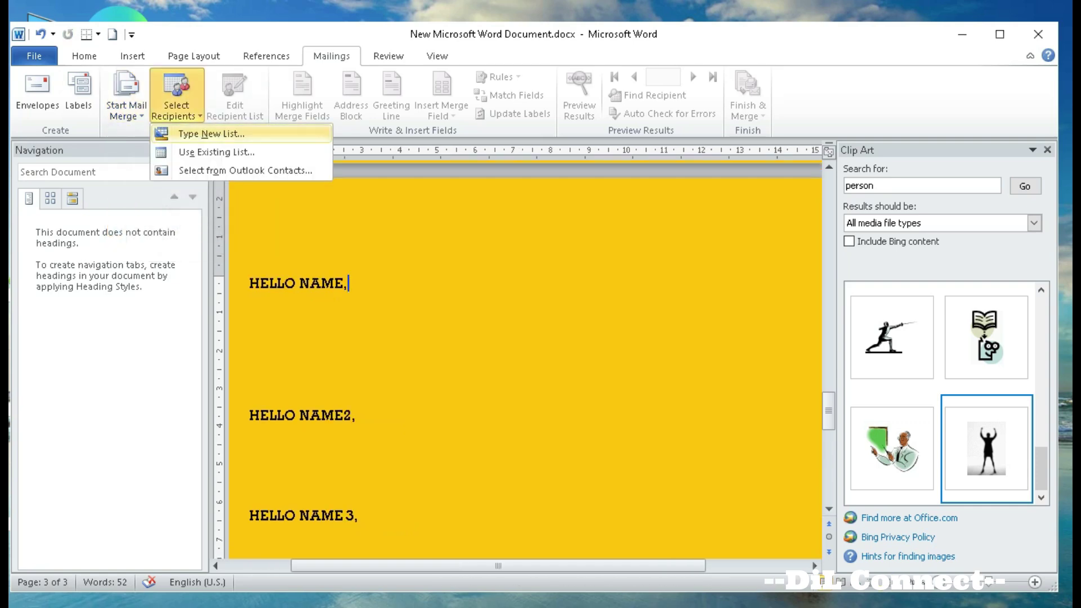
{"action": "left_click", "coordinate": [211, 134]}
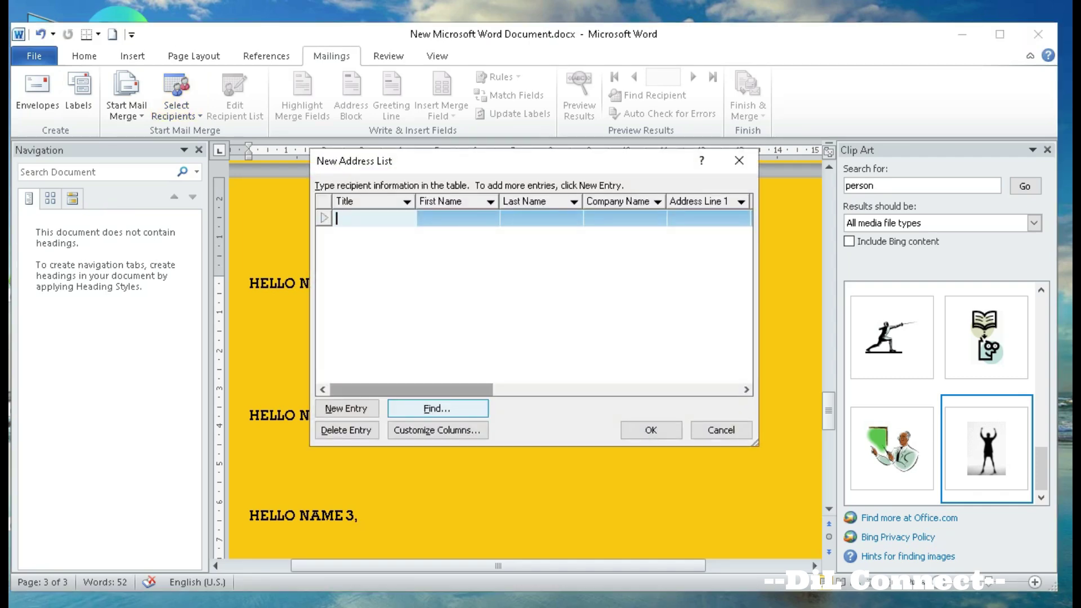
- Delete all the default fields of the new address list, from Title through E-mail Address
{"action": "left_click", "coordinate": [437, 430]}
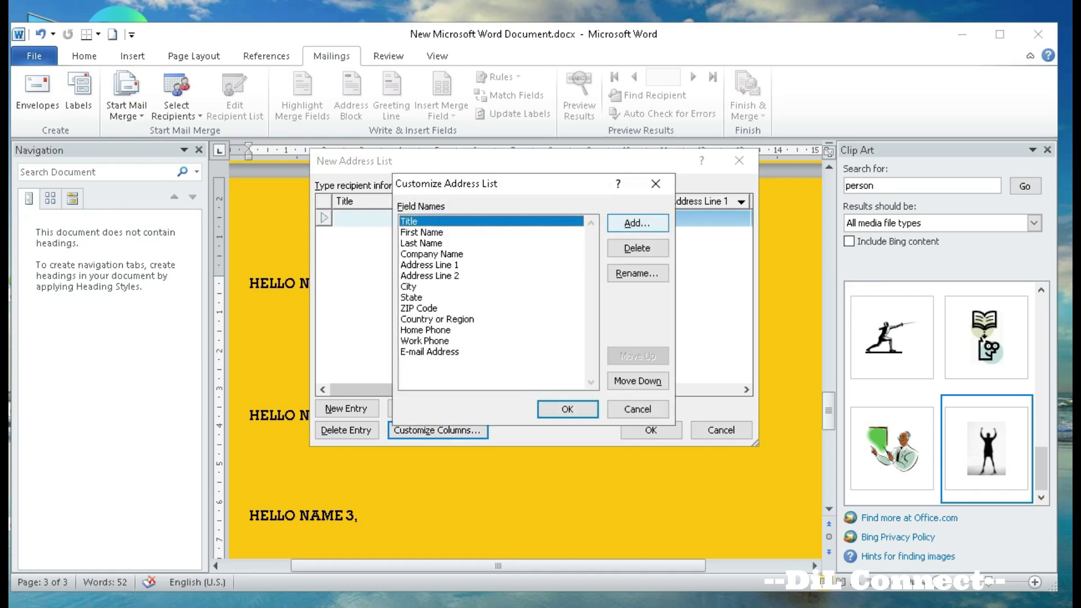
{"action": "left_click", "coordinate": [637, 248]}
{"action": "left_click", "coordinate": [509, 354]}
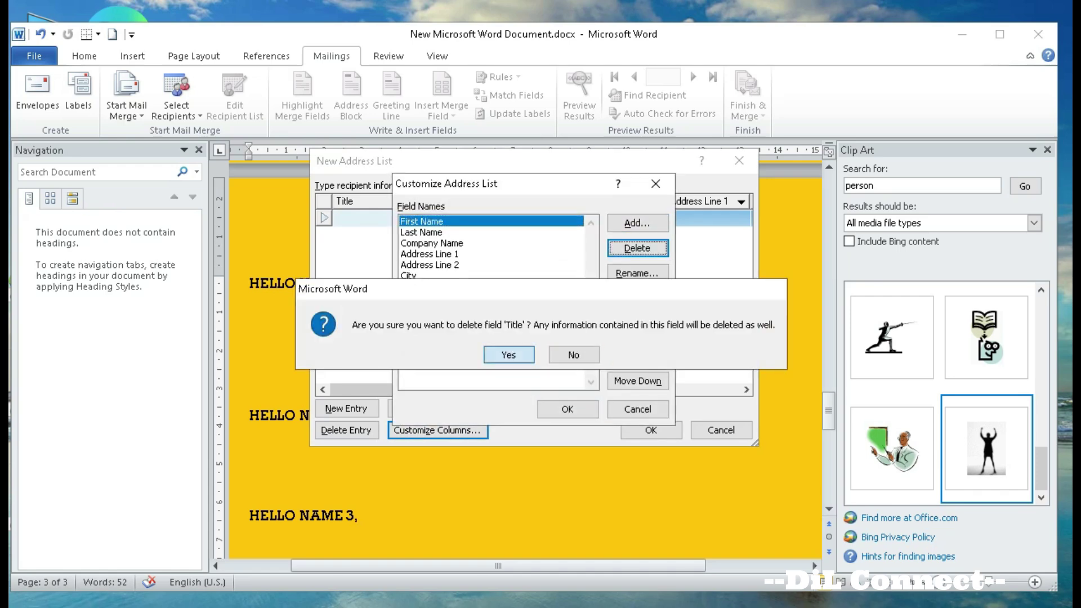
{"action": "left_click", "coordinate": [637, 248]}
{"action": "left_click", "coordinate": [509, 354]}
{"action": "left_click", "coordinate": [637, 248]}
{"action": "left_click", "coordinate": [509, 354]}
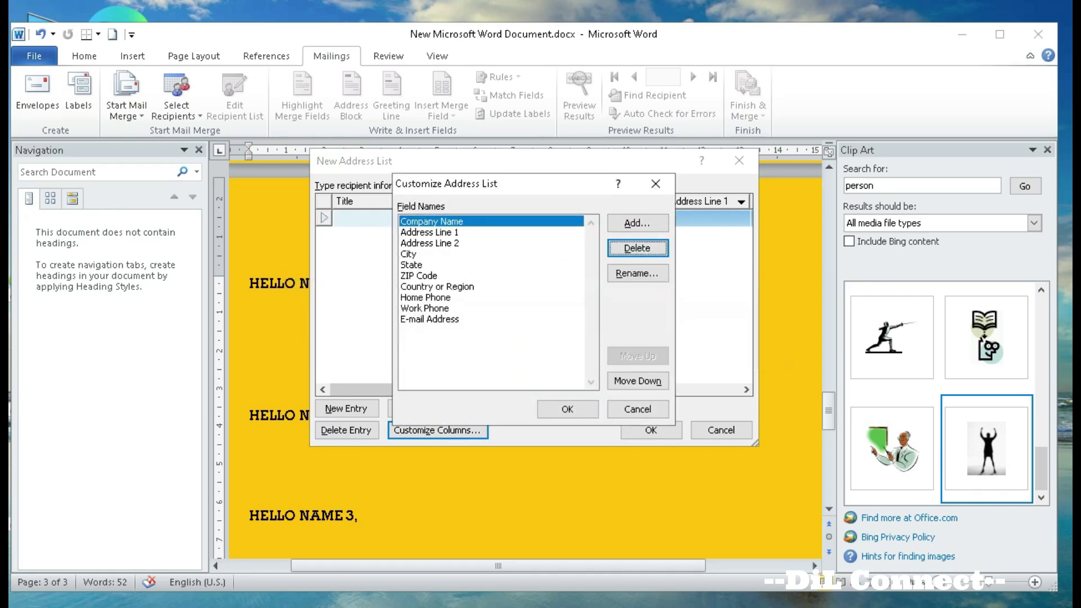
{"action": "left_click", "coordinate": [637, 248]}
{"action": "left_click", "coordinate": [509, 354]}
{"action": "left_click", "coordinate": [638, 248]}
{"action": "left_click", "coordinate": [510, 354]}
{"action": "left_click", "coordinate": [637, 248]}
{"action": "left_click", "coordinate": [509, 354]}
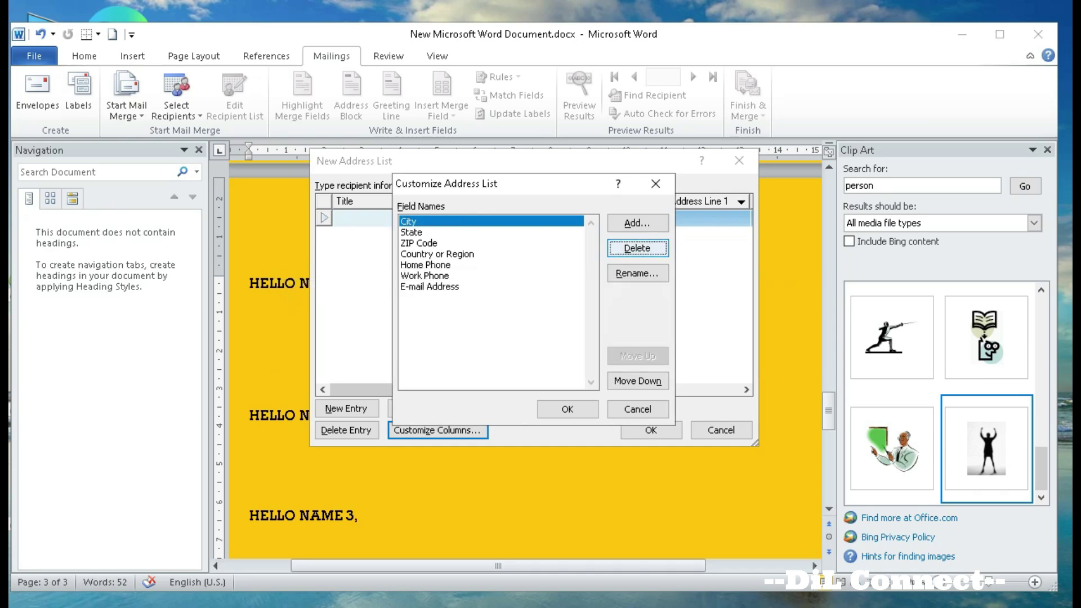
{"action": "left_click", "coordinate": [637, 249]}
{"action": "left_click", "coordinate": [509, 354]}
{"action": "left_click", "coordinate": [637, 248]}
{"action": "left_click", "coordinate": [509, 354]}
{"action": "left_click", "coordinate": [637, 248]}
{"action": "left_click", "coordinate": [509, 354]}
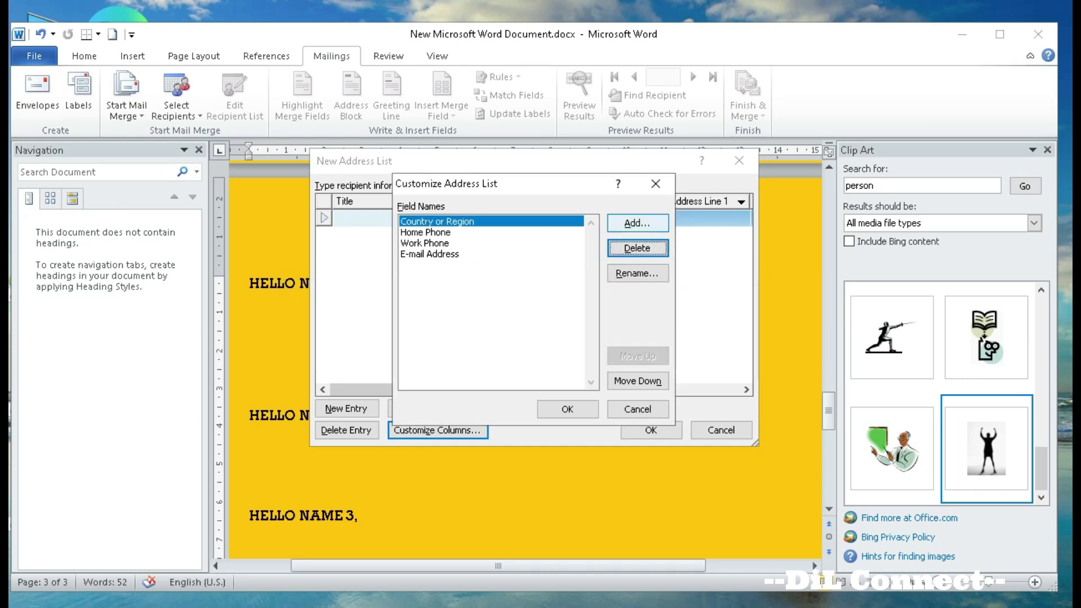
{"action": "left_click", "coordinate": [637, 248]}
{"action": "left_click", "coordinate": [509, 354]}
{"action": "left_click", "coordinate": [637, 248]}
{"action": "left_click", "coordinate": [509, 354]}
{"action": "left_click", "coordinate": [637, 249]}
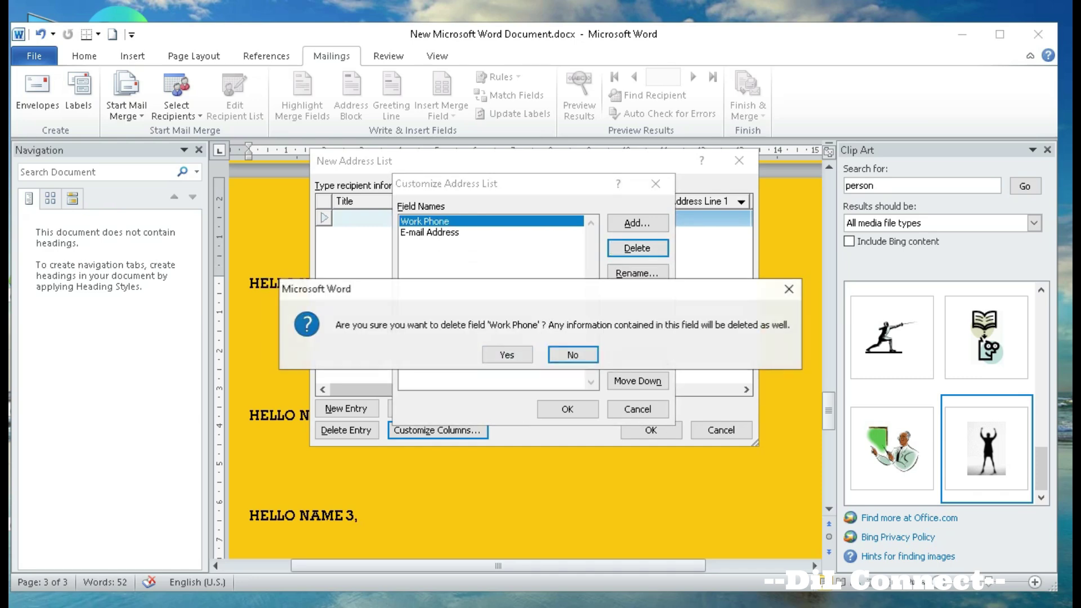
{"action": "left_click", "coordinate": [510, 354]}
{"action": "left_click", "coordinate": [637, 248]}
{"action": "left_click", "coordinate": [509, 354]}
- Add the custom fields NAME and AGE to the address list and apply the column changes
{"action": "left_click", "coordinate": [638, 222]}
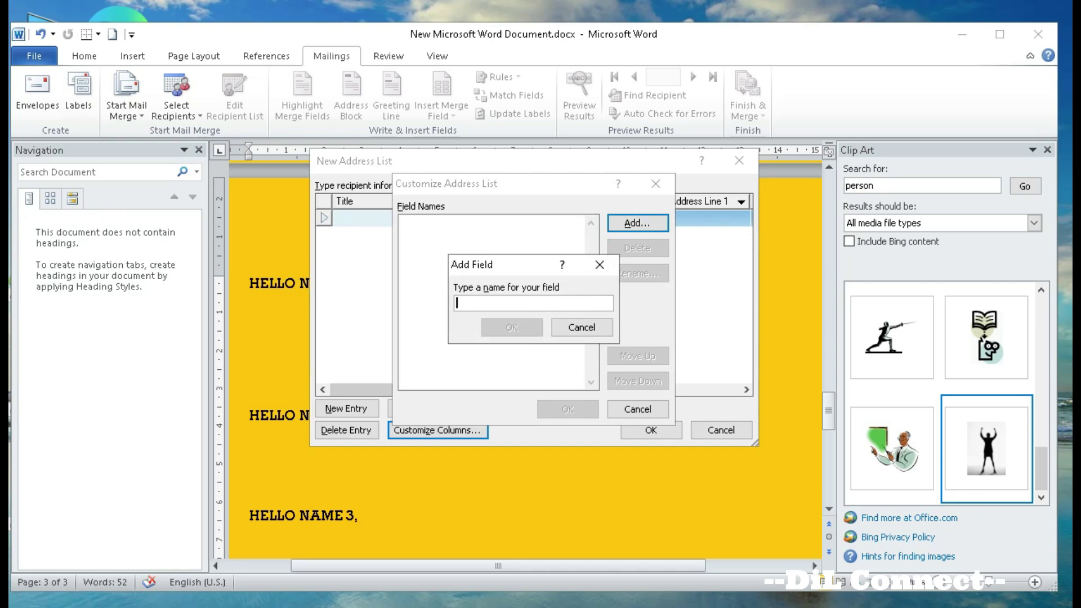
{"action": "type", "text": "NAME"}
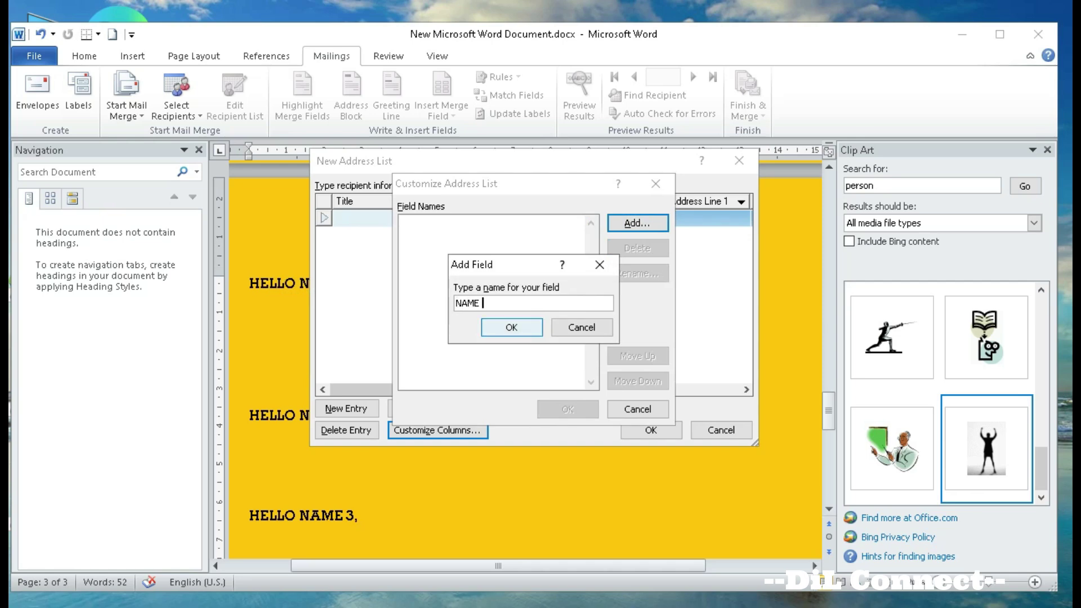
{"action": "key", "text": "Return"}
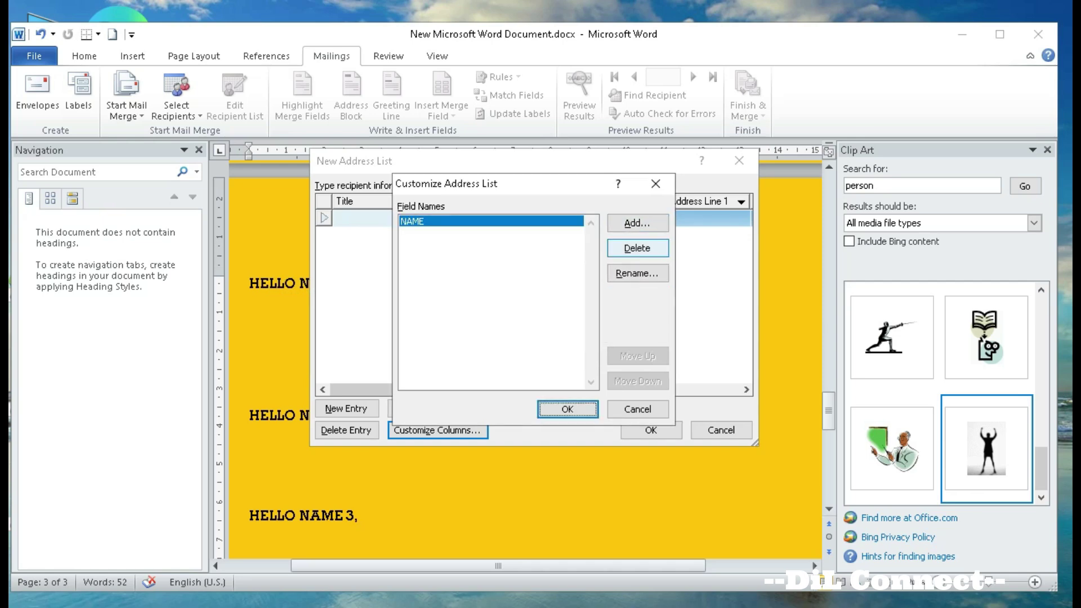
{"action": "left_click", "coordinate": [637, 223]}
{"action": "type", "text": "AGE"}
{"action": "key", "text": "Return"}
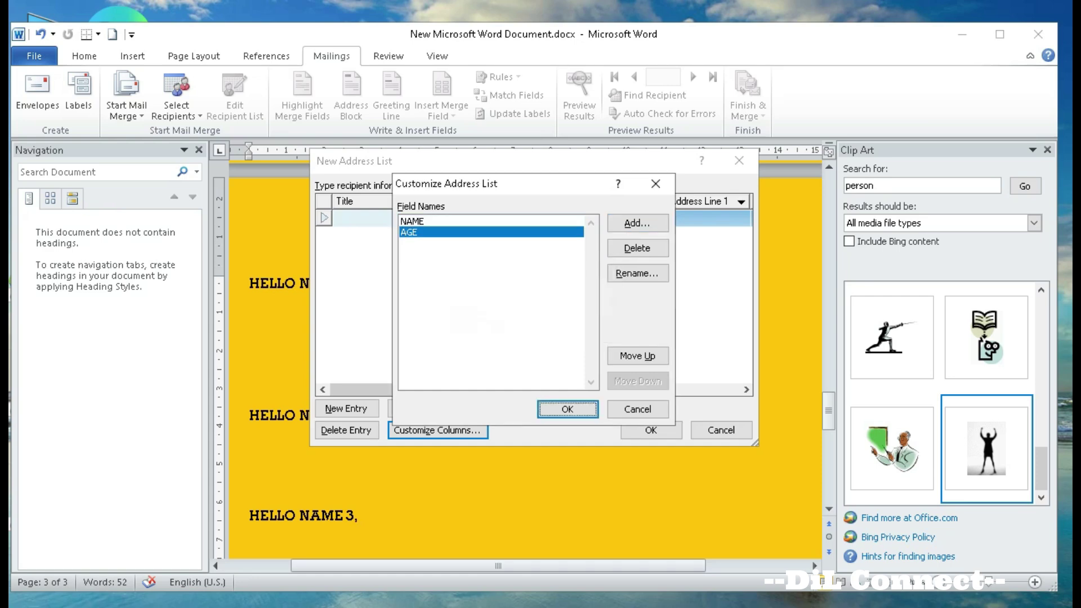
{"action": "key", "text": "Return"}
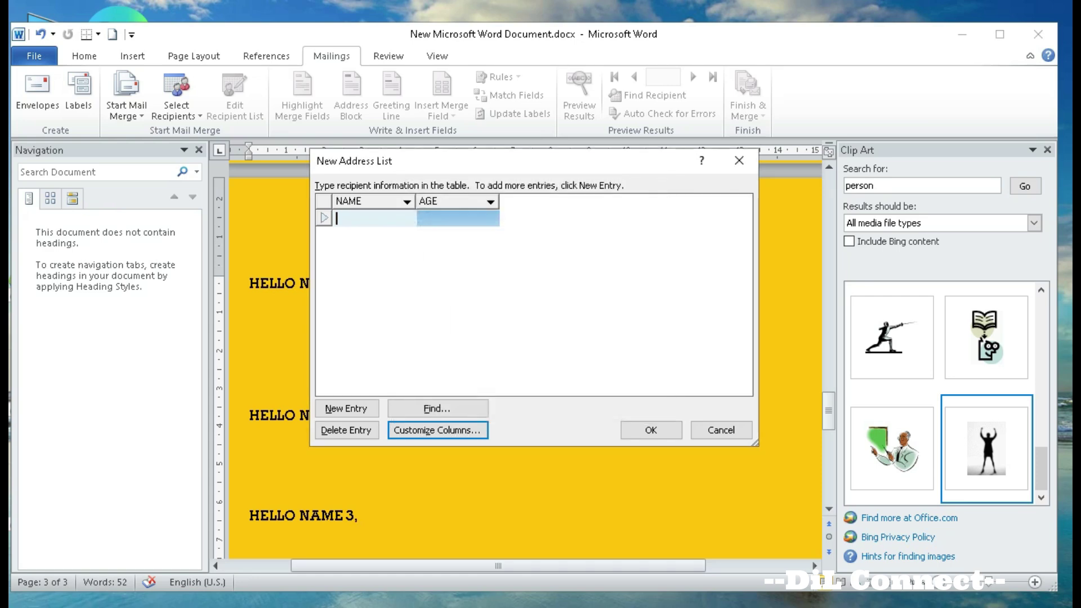
- Enter three recipients' first names with ages 3, 3 and 5 and finish the address list
{"action": "left_click", "coordinate": [373, 218]}
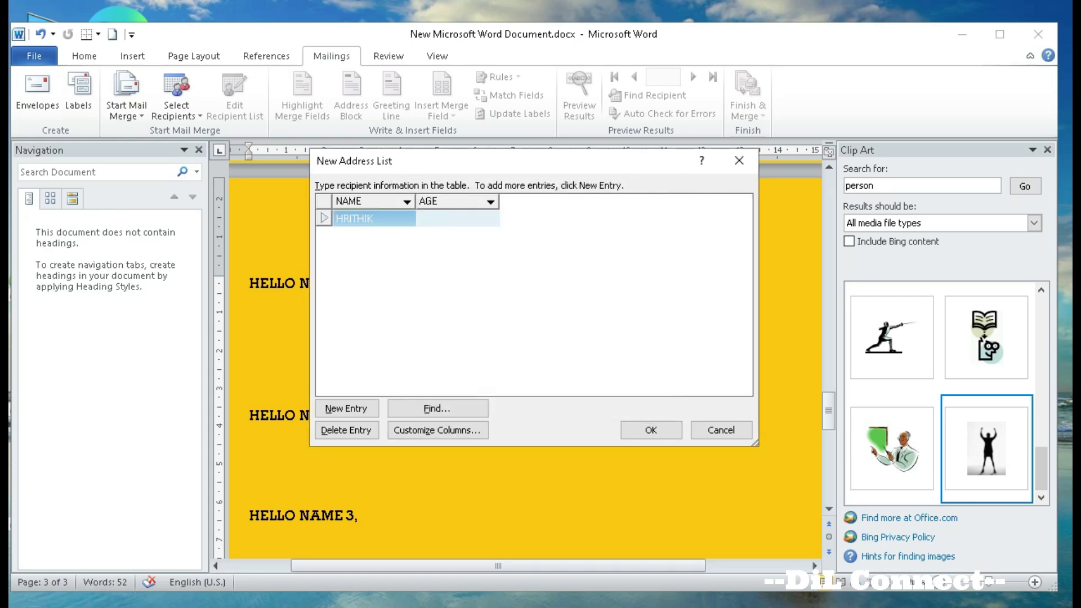
{"action": "key", "text": "alt+n"}
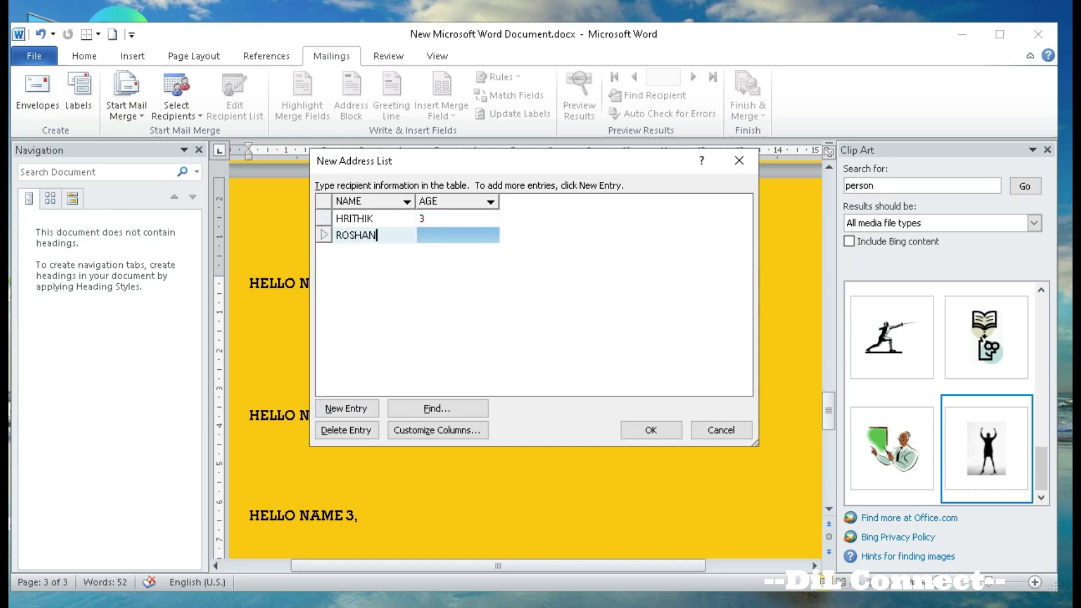
{"action": "type", "text": "ROSHAN"}
{"action": "key", "text": "Tab"}
{"action": "key", "text": "alt+n"}
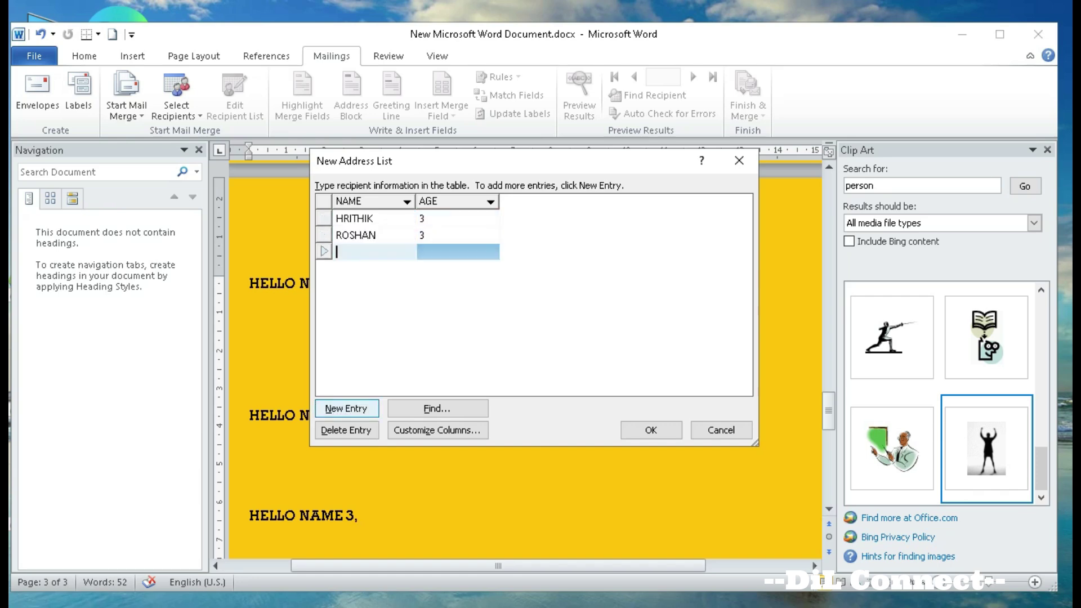
{"action": "type", "text": "5"}
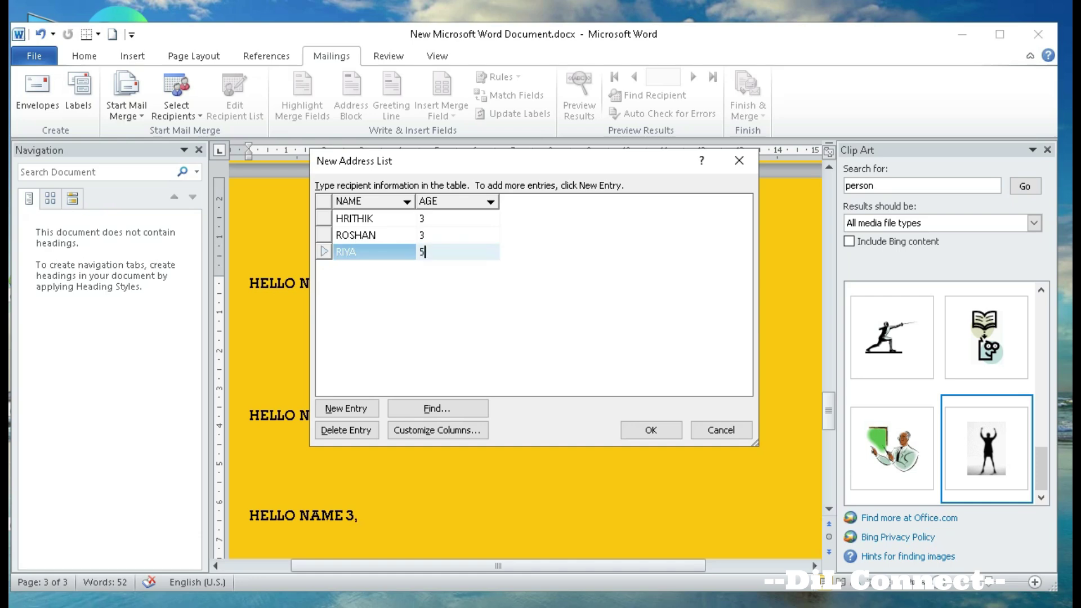
{"action": "key", "text": "Return"}
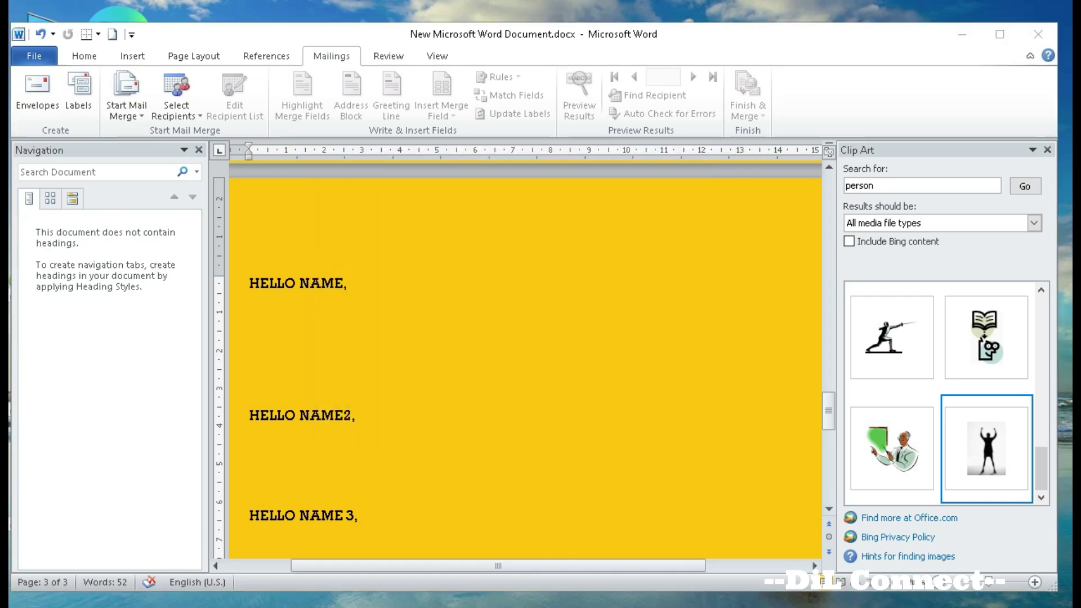
- Save the address list as SAMPLE in the Downloads folder
{"action": "left_click", "coordinate": [86, 199]}
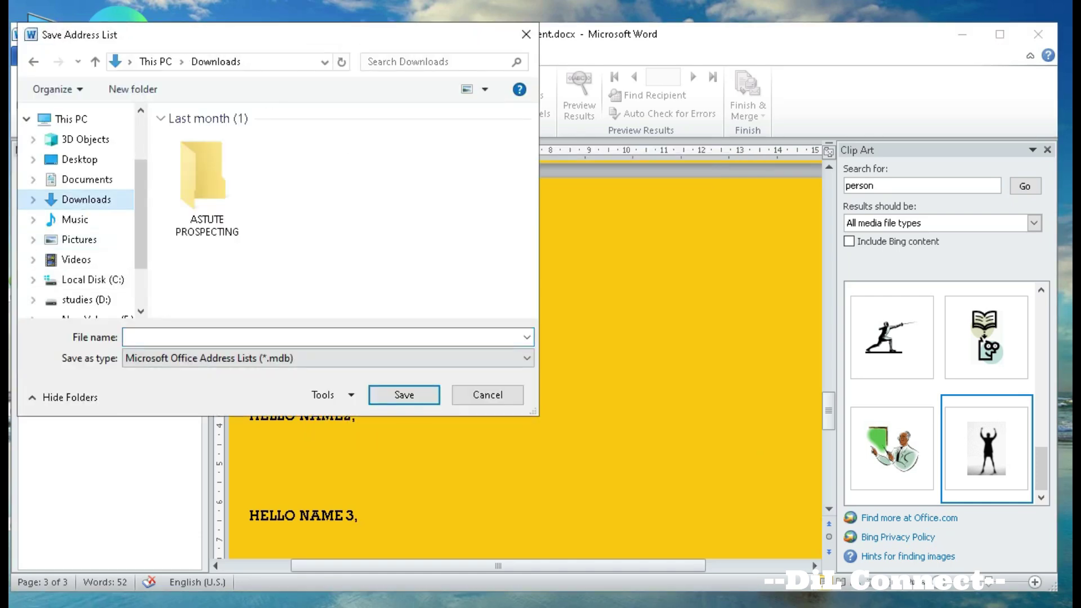
{"action": "type", "text": "E"}
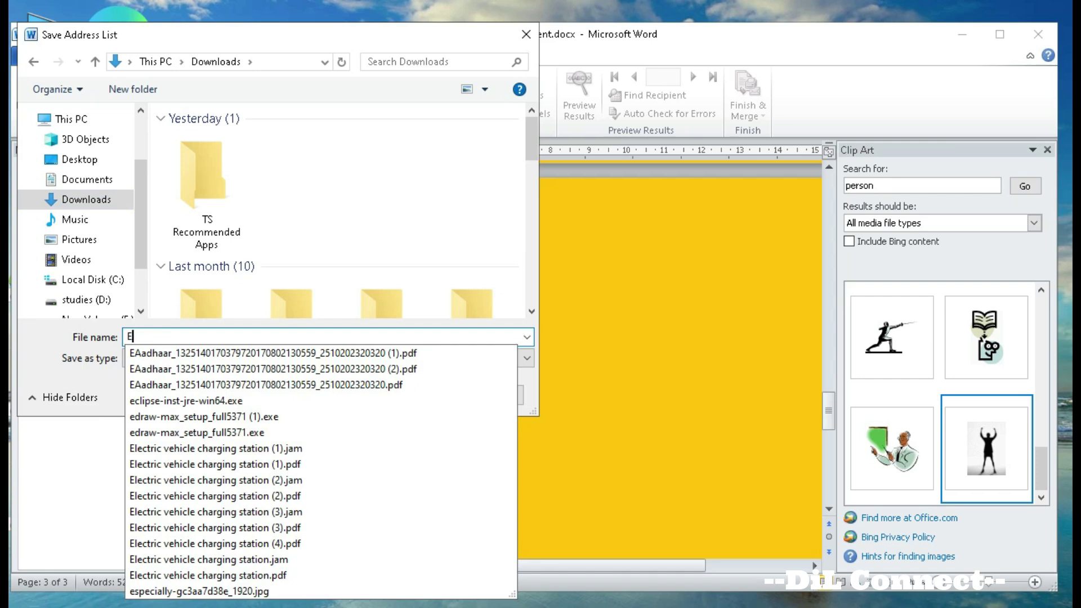
{"action": "key", "text": "BackSpace"}
{"action": "type", "text": "SAMPLE"}
{"action": "key", "text": "Return"}
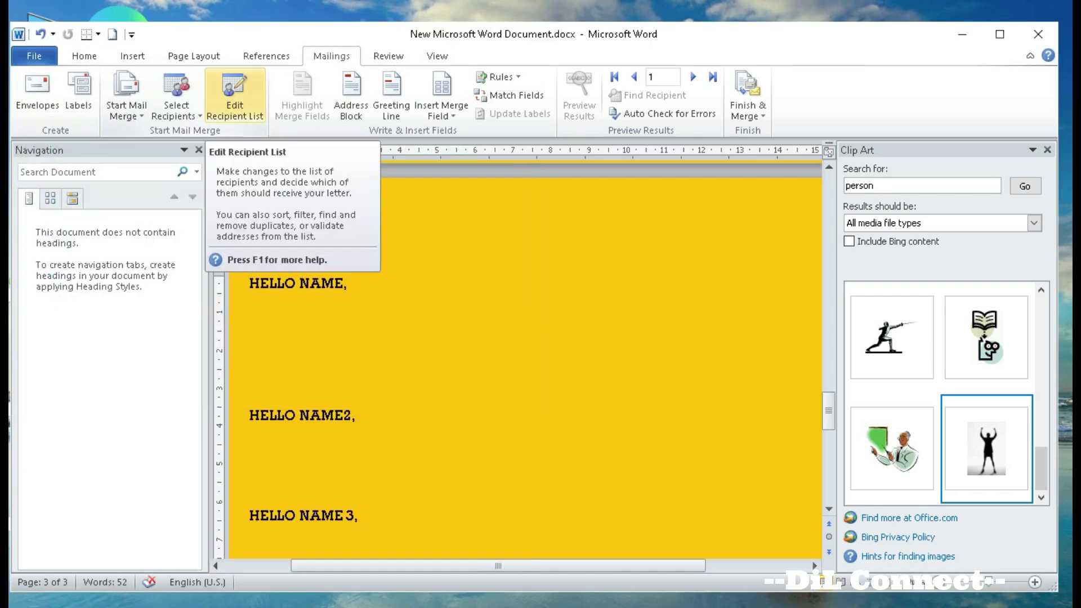
- Replace the word NAME on the first HELLO line with the NAME_ merge field
{"action": "left_click", "coordinate": [442, 112]}
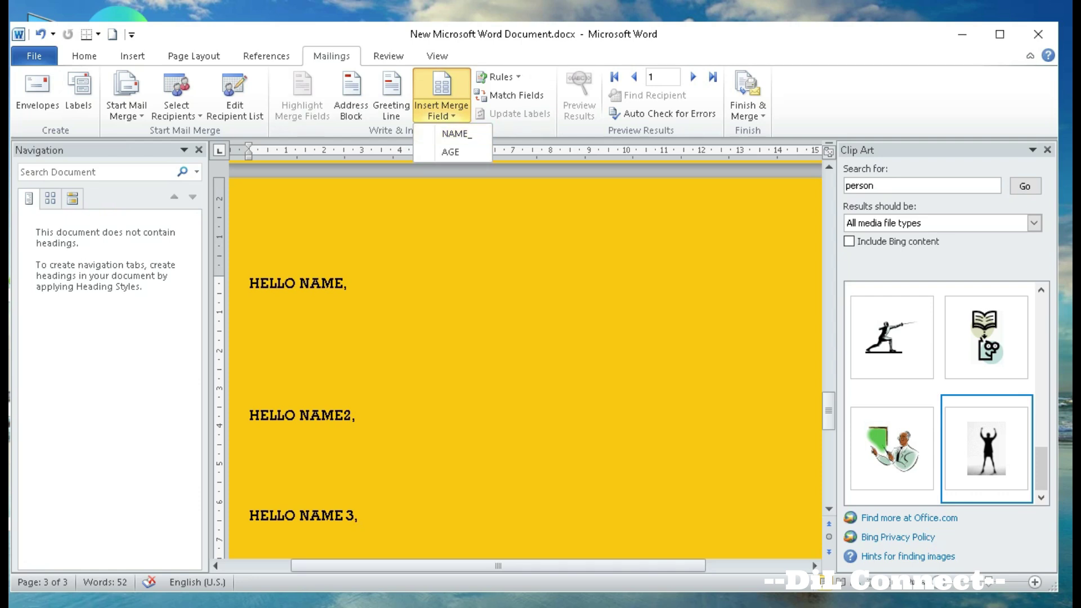
{"action": "key", "text": "Escape"}
{"action": "left_click_drag", "start_coordinate": [300, 283], "coordinate": [344, 283]}
{"action": "key", "text": "Delete"}
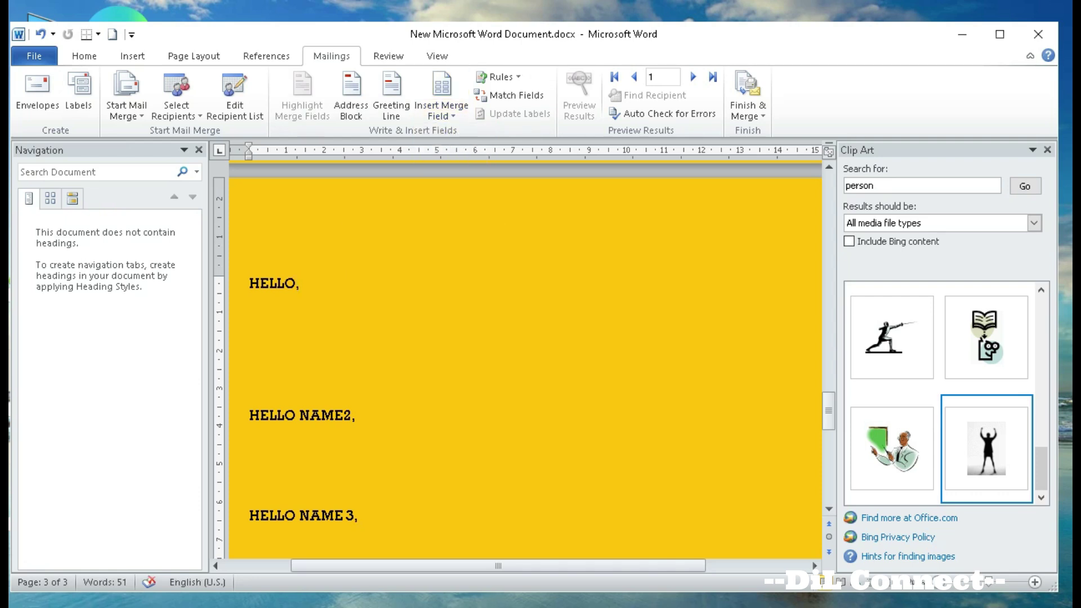
{"action": "left_click", "coordinate": [442, 112]}
{"action": "left_click", "coordinate": [451, 133]}
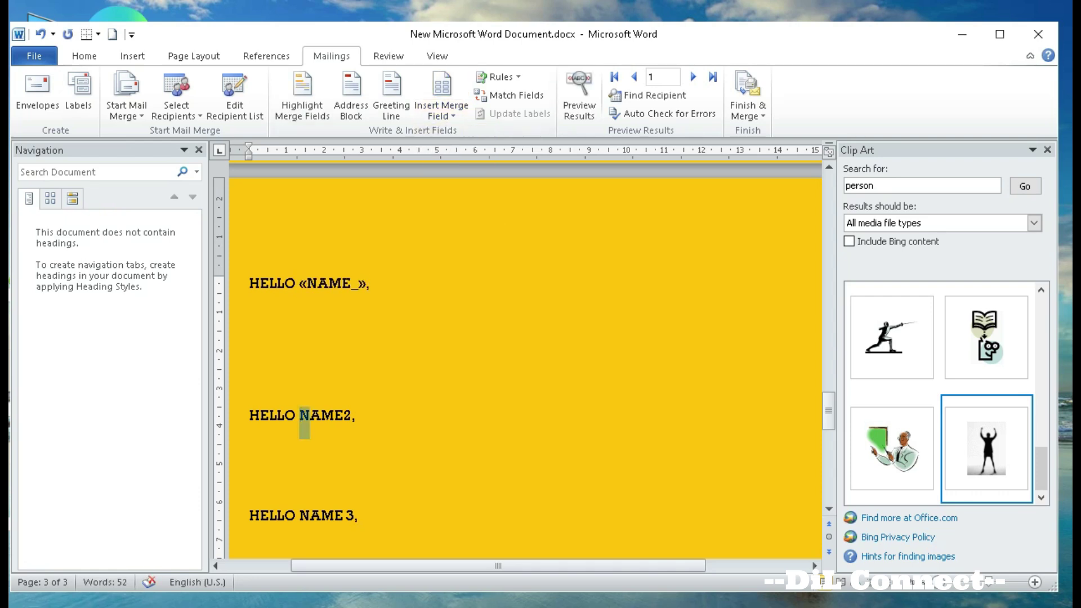
- Replace NAME2 on the second HELLO line with the NAME_ merge field and remove NAME 3 from the third line
{"action": "left_click_drag", "start_coordinate": [300, 416], "coordinate": [355, 417]}
{"action": "key", "text": "Delete"}
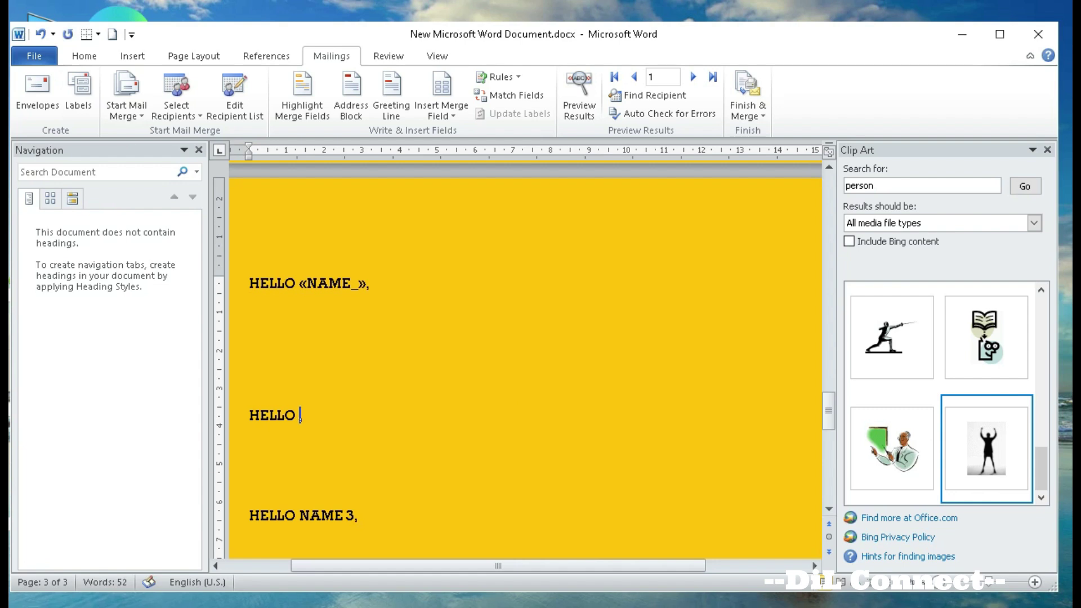
{"action": "left_click", "coordinate": [442, 112]}
{"action": "left_click", "coordinate": [450, 134]}
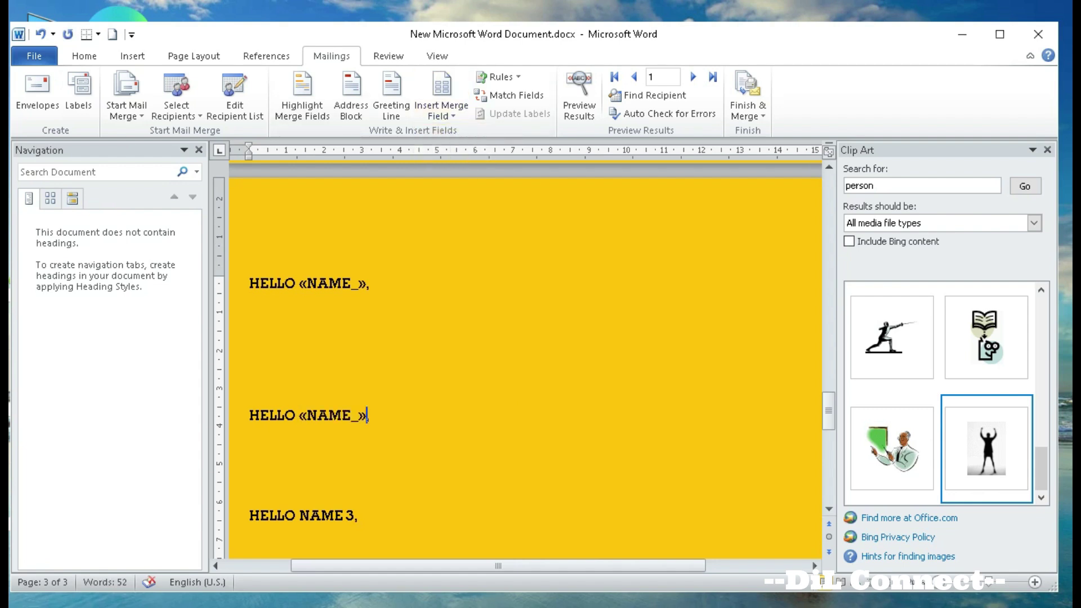
{"action": "left_click_drag", "start_coordinate": [300, 515], "coordinate": [358, 515]}
{"action": "key", "text": "Delete"}
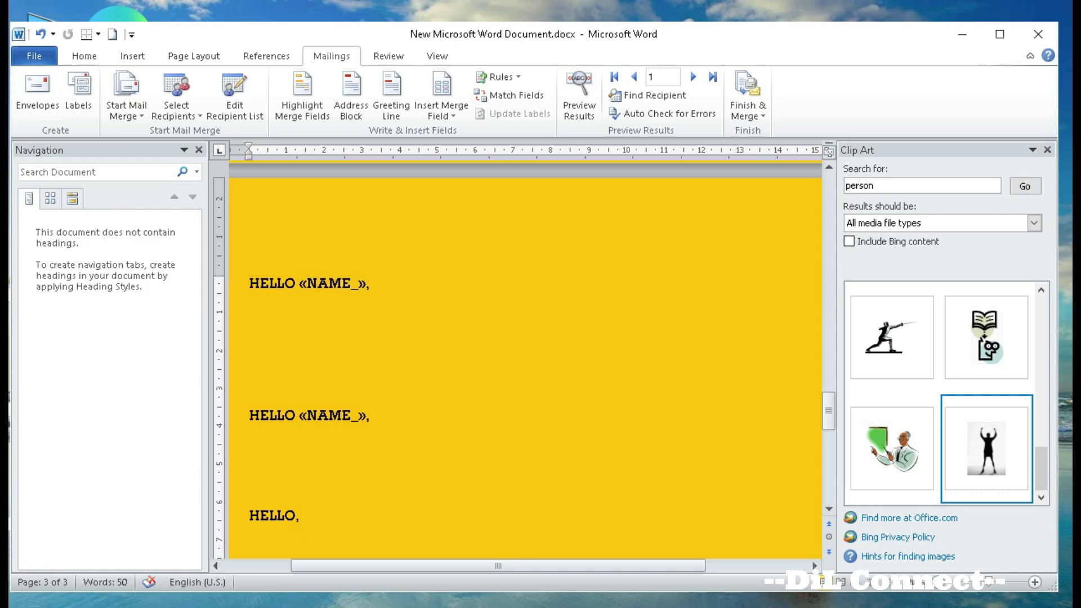
- Insert the AGE merge field on a new line below the first HELLO line
{"action": "left_click", "coordinate": [370, 283]}
{"action": "key", "text": "Return"}
{"action": "left_click", "coordinate": [441, 112]}
{"action": "left_click", "coordinate": [449, 149]}
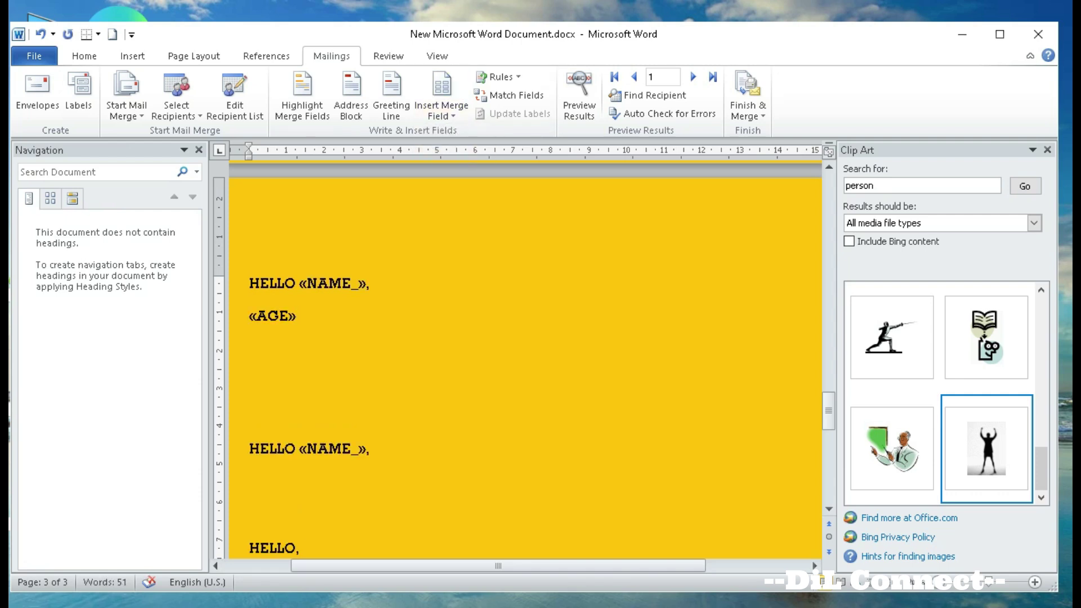
- Delete the second and third HELLO lines below the AGE field
{"action": "scroll", "coordinate": [524, 360], "scroll_direction": "down", "scroll_amount": 1}
{"action": "left_click_drag", "start_coordinate": [249, 394], "coordinate": [299, 501]}
{"action": "key", "text": "Delete"}
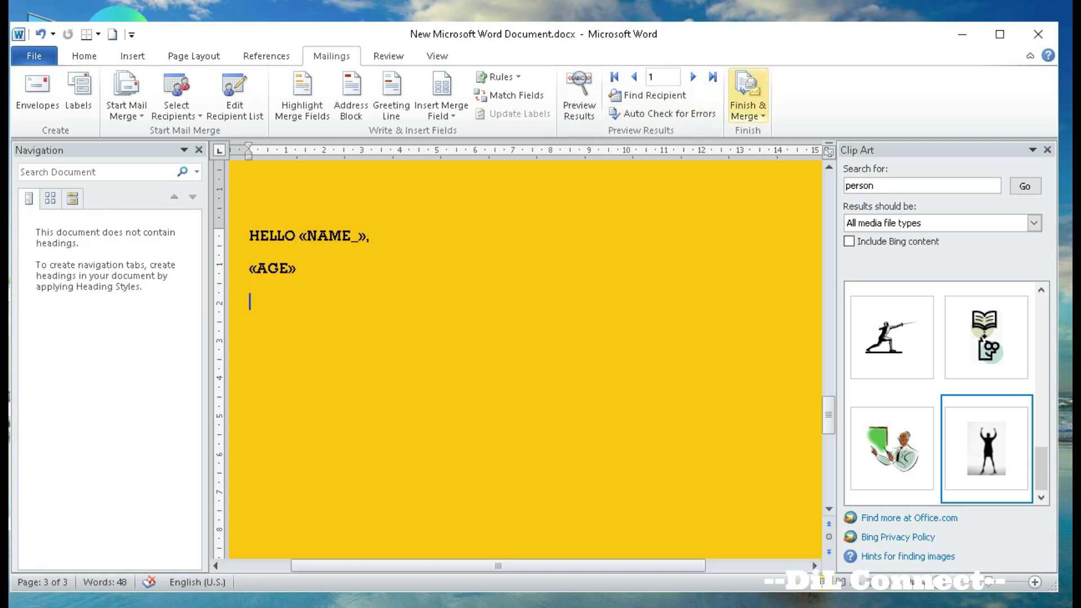
- Merge all records into a new document of individual letters and review the first recipient's page
{"action": "left_click", "coordinate": [746, 107]}
{"action": "left_click", "coordinate": [816, 133]}
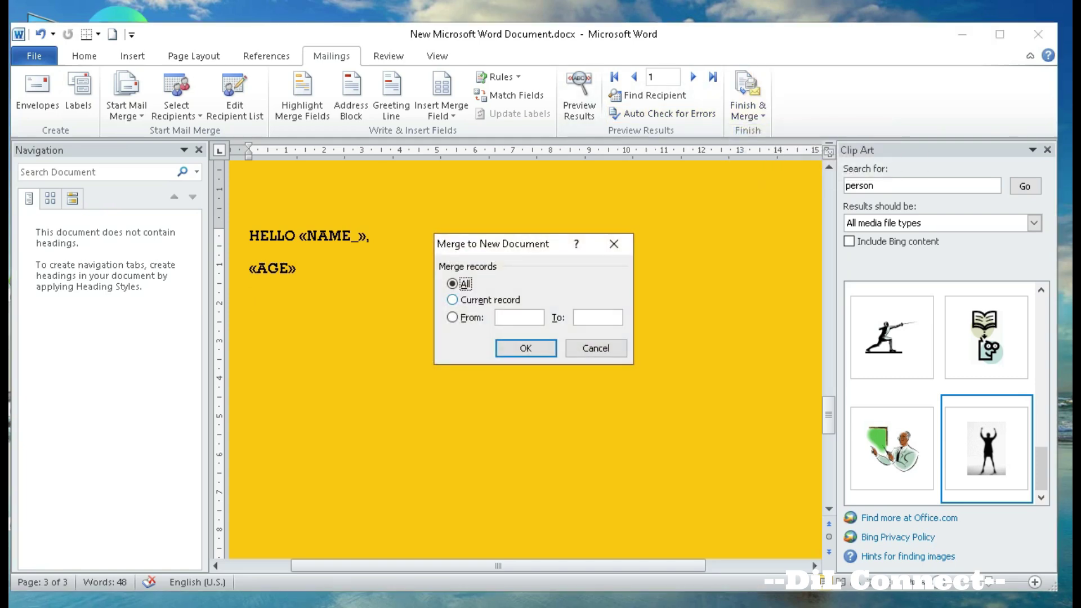
{"action": "key", "text": "Down"}
{"action": "key", "text": "Up"}
{"action": "key", "text": "Tab"}
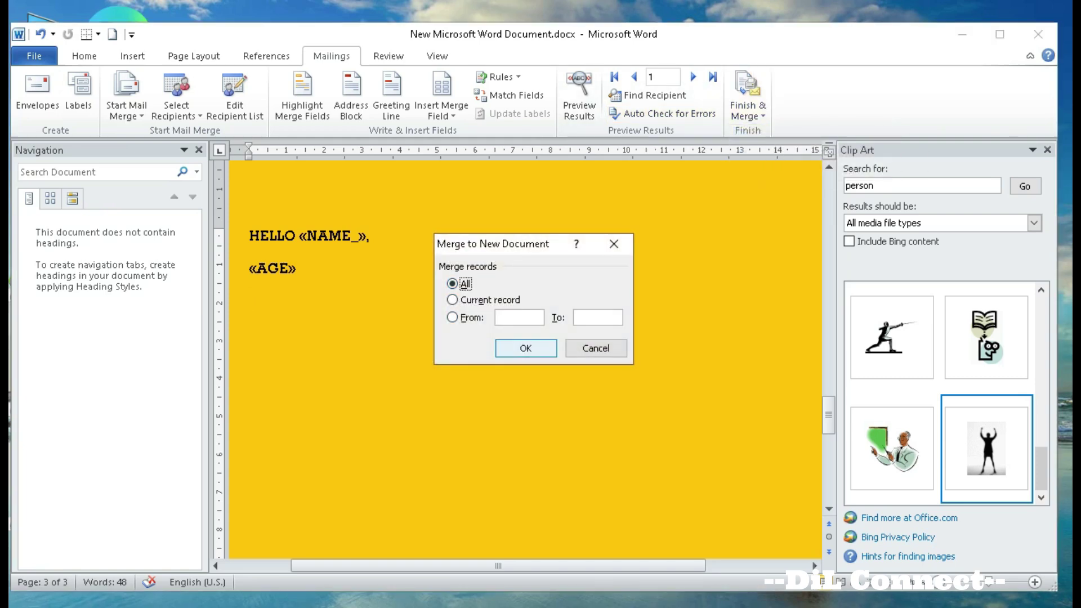
{"action": "key", "text": "Return"}
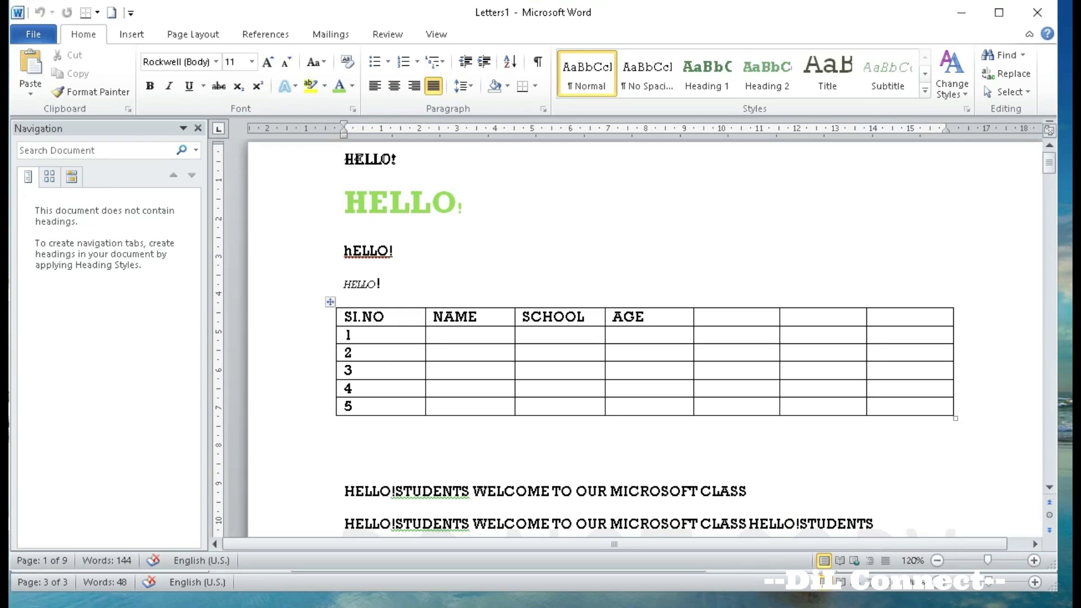
{"action": "scroll", "coordinate": [644, 338], "scroll_direction": "down", "scroll_amount": 20}
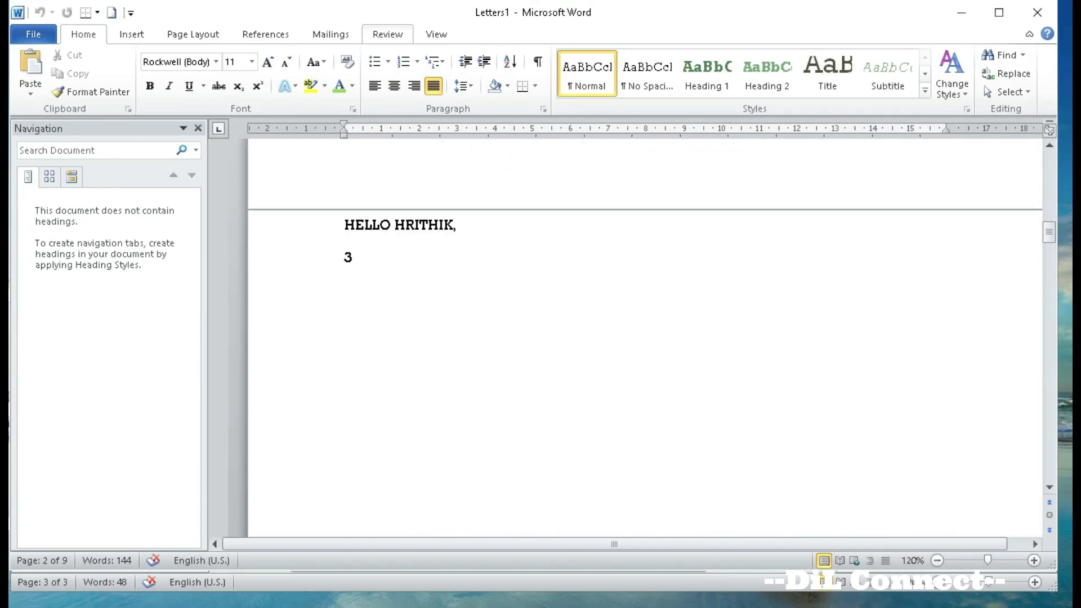
- Place the insertion point on the empty line below the age in the first recipient's merged letter
{"action": "left_click", "coordinate": [388, 33]}
{"action": "left_click", "coordinate": [330, 34]}
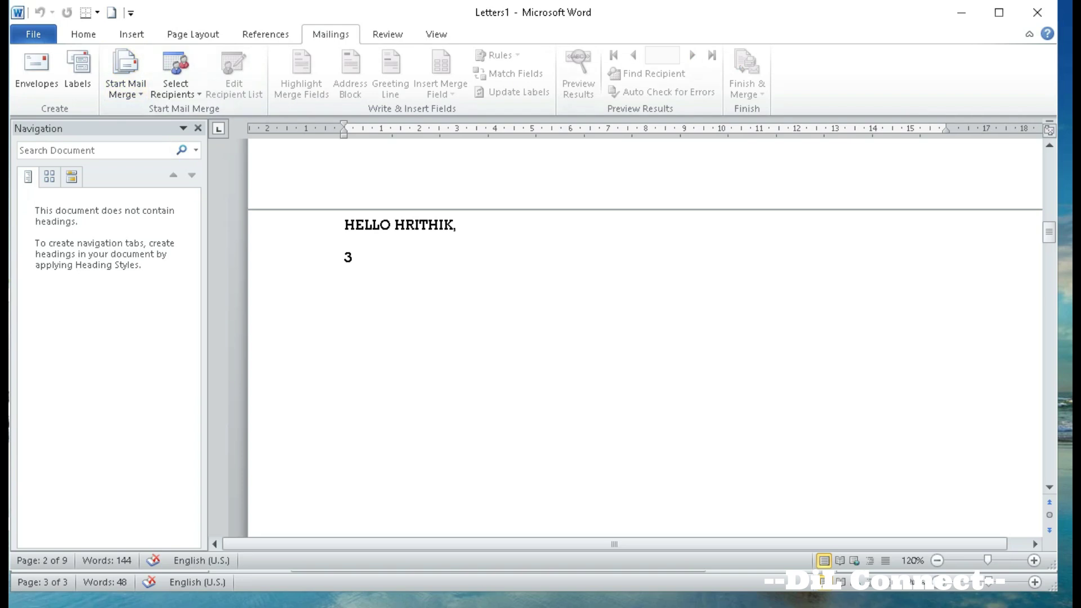
{"action": "left_click", "coordinate": [394, 225]}
{"action": "left_click", "coordinate": [345, 289]}
- Try to open SAMP2 from the Downloads folder as the existing recipient list
{"action": "left_click", "coordinate": [175, 89]}
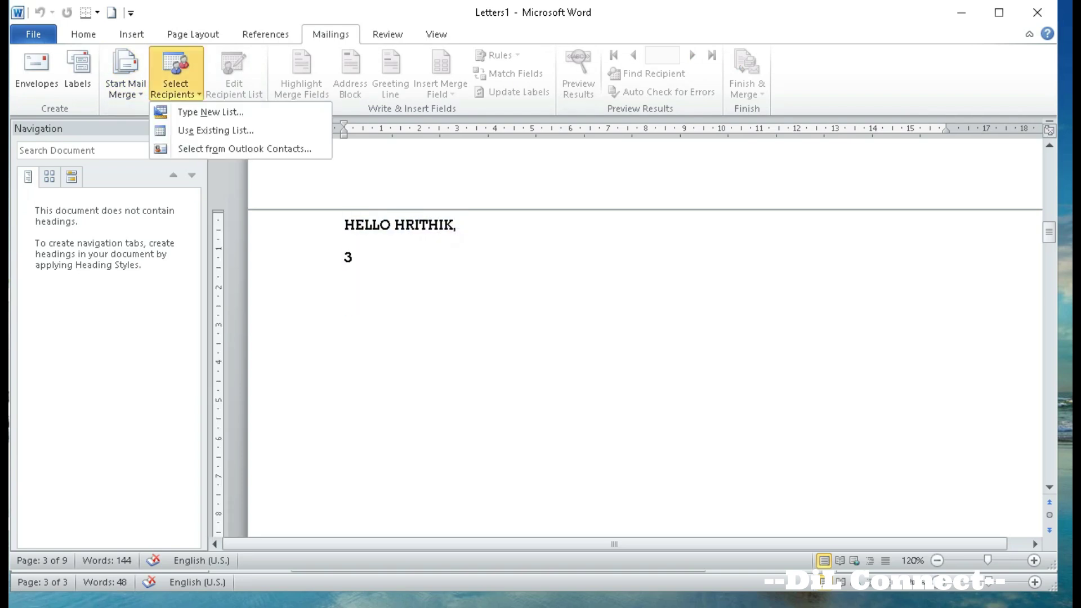
{"action": "left_click", "coordinate": [216, 130]}
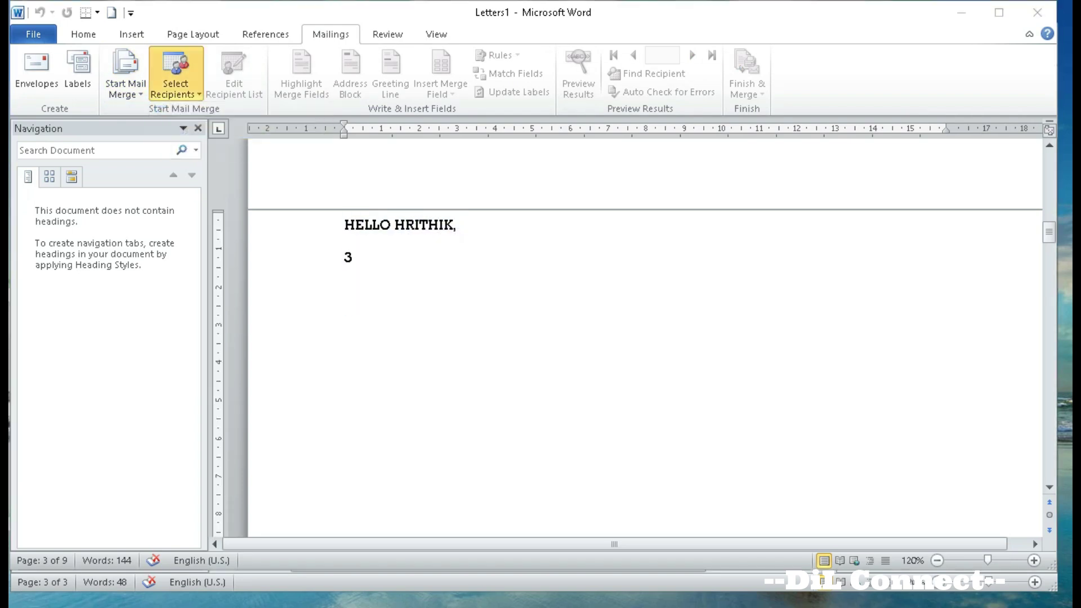
{"action": "left_click", "coordinate": [85, 177]}
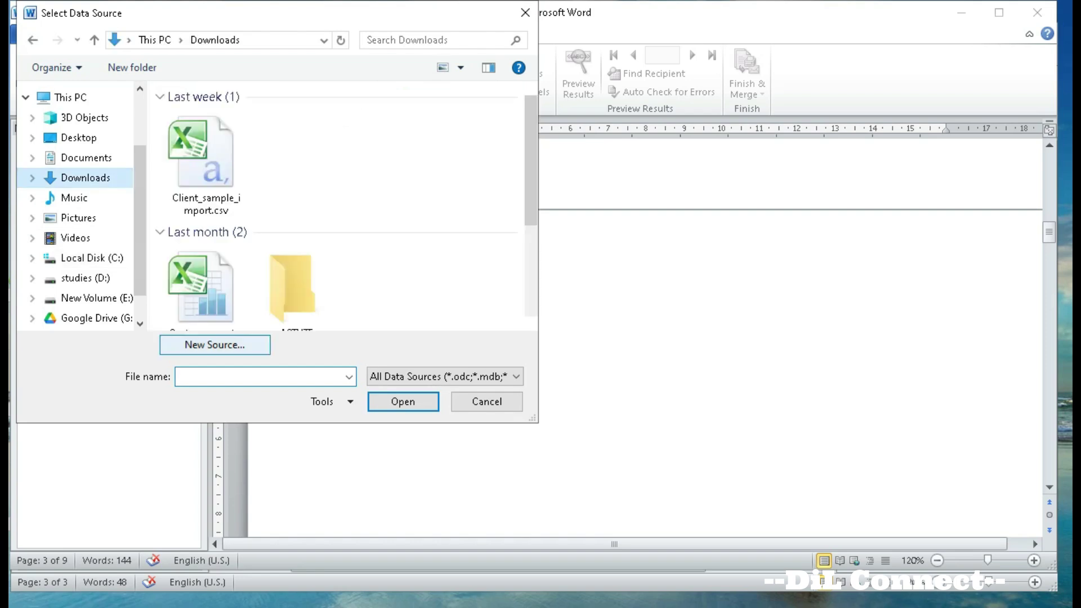
{"action": "left_click", "coordinate": [259, 376]}
{"action": "type", "text": "SAMP2"}
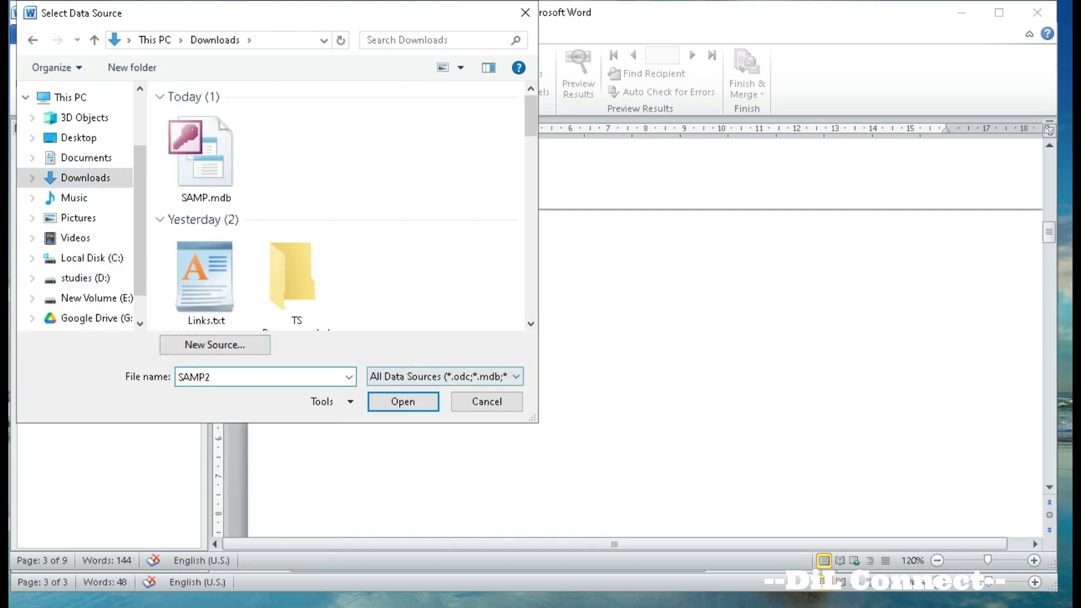
{"action": "key", "text": "Return"}
{"action": "key", "text": "Return"}
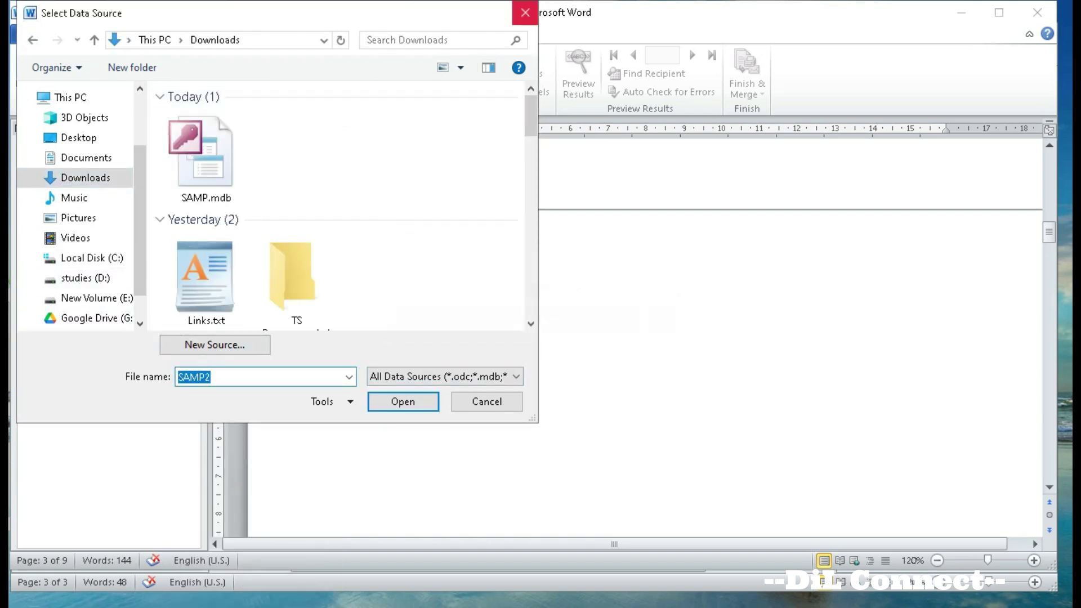
{"action": "key", "text": "Escape"}
- Attach the existing recipient list SAMP.mdb from the Downloads folder and check its recipients
{"action": "left_click", "coordinate": [175, 78]}
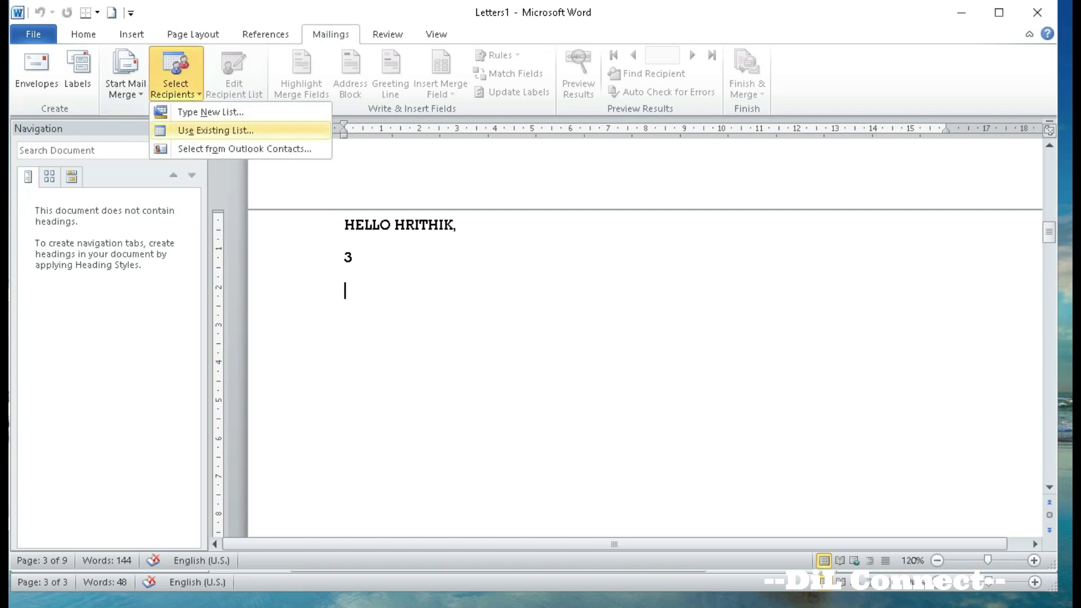
{"action": "left_click", "coordinate": [197, 127]}
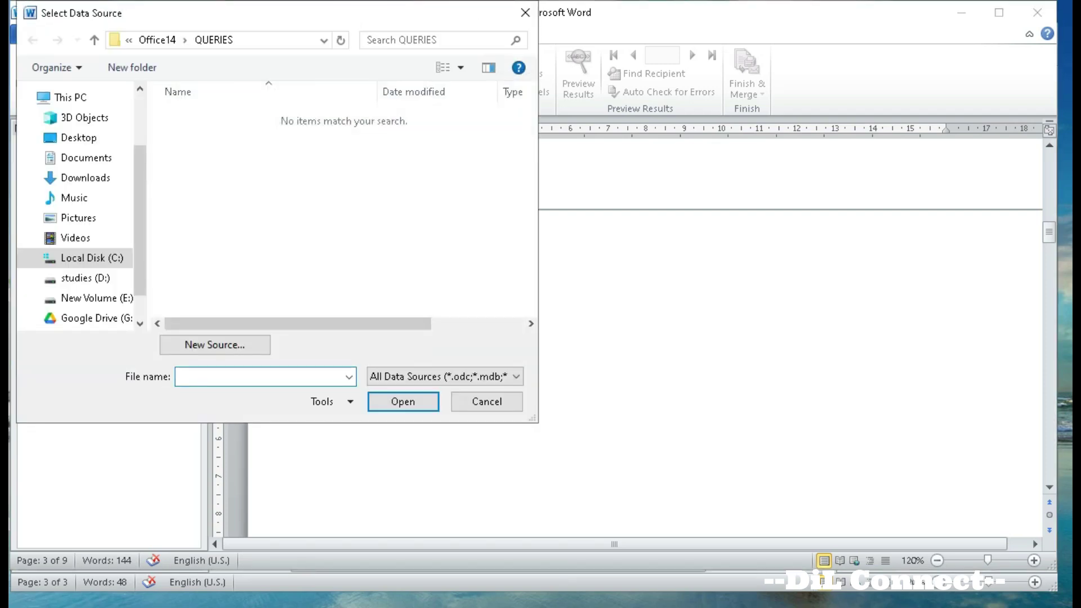
{"action": "left_click", "coordinate": [85, 178]}
{"action": "left_click", "coordinate": [205, 161]}
{"action": "left_click", "coordinate": [403, 402]}
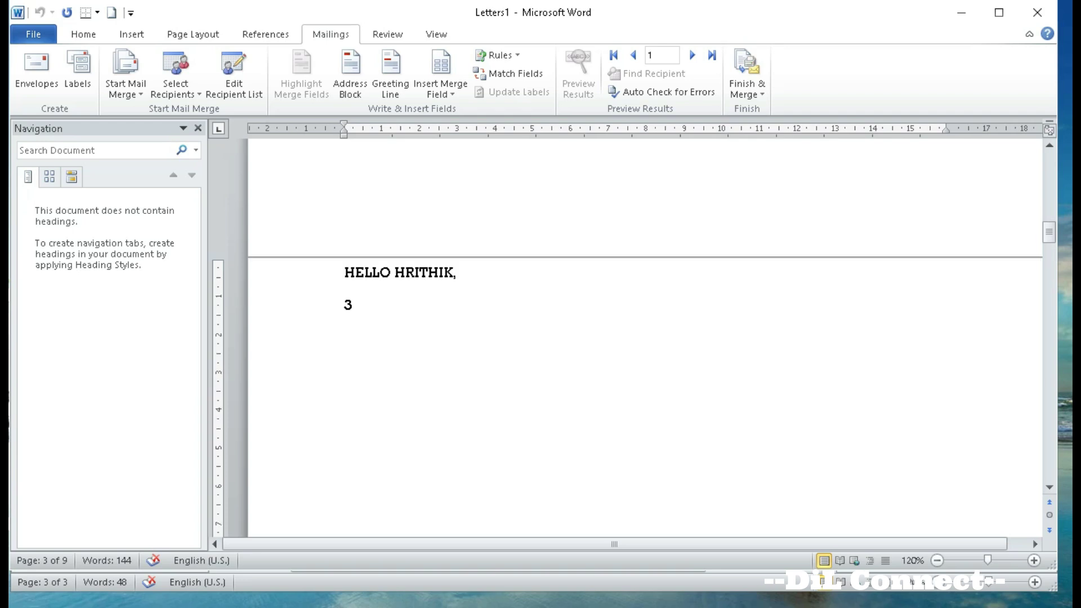
{"action": "left_click", "coordinate": [234, 78]}
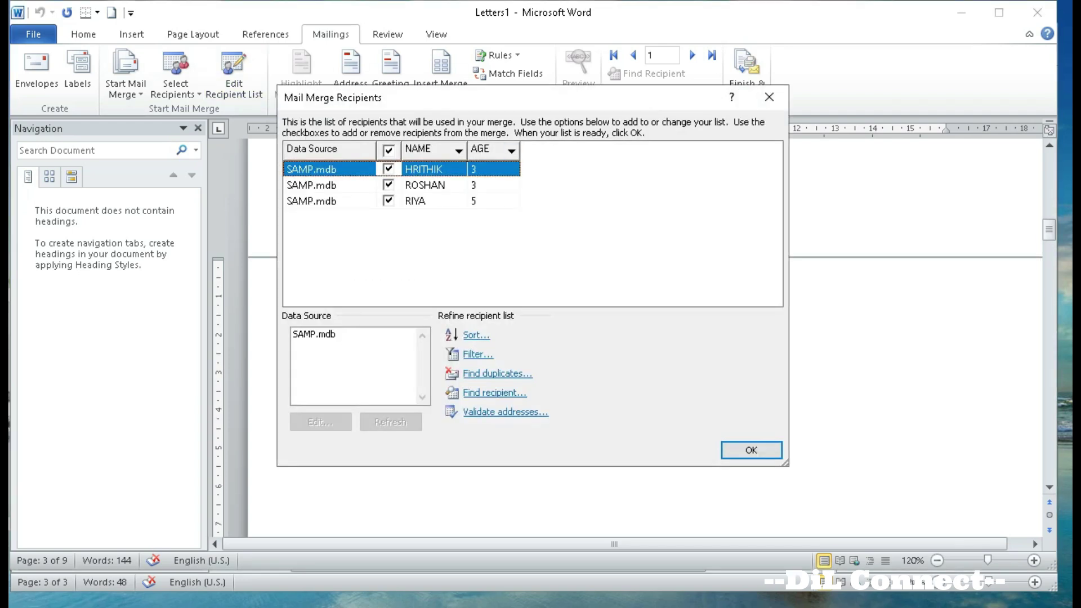
{"action": "left_click", "coordinate": [769, 98]}
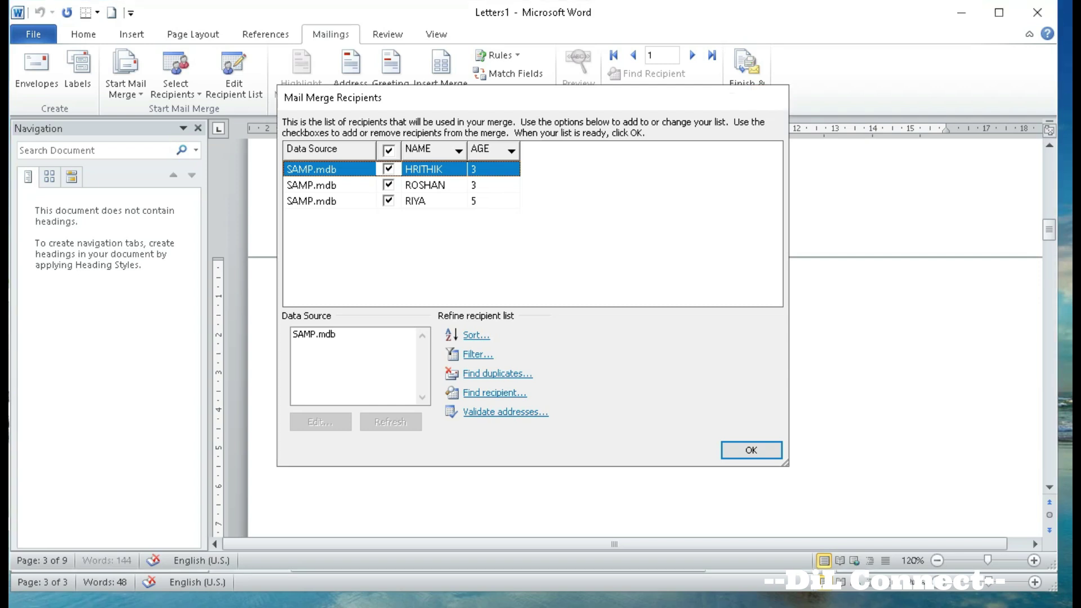
- Add a HELLO line with the NAME_ merge field and insert the AGE field on the line below it
{"action": "type", "text": "HELLO"}
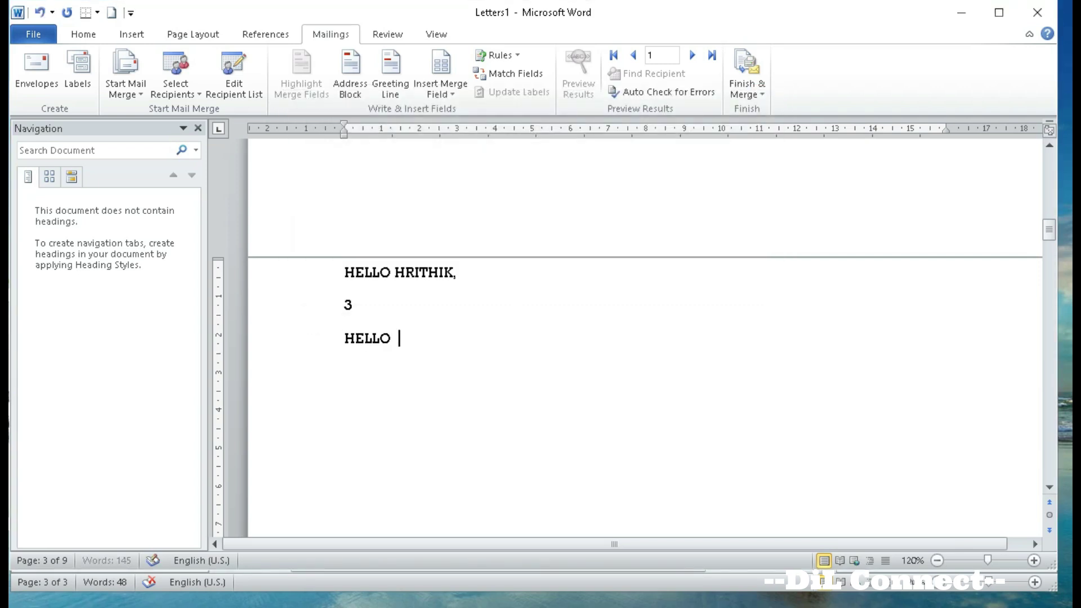
{"action": "left_click", "coordinate": [441, 89]}
{"action": "left_click", "coordinate": [451, 108]}
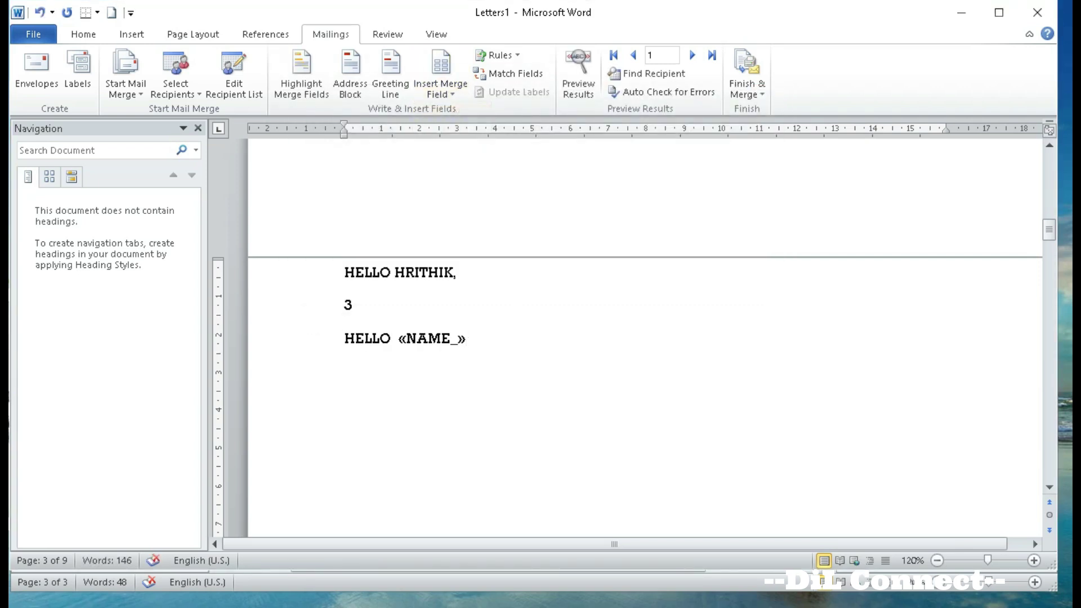
{"action": "key", "text": "Return"}
{"action": "left_click", "coordinate": [441, 88]}
{"action": "left_click", "coordinate": [451, 130]}
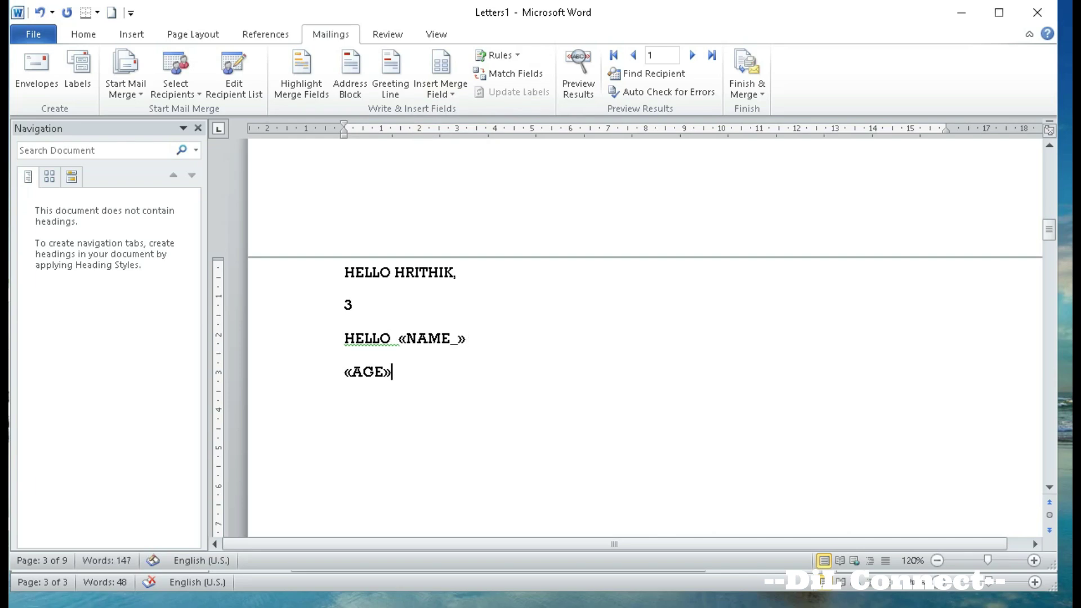
- Merge all records into a new document and check the added HELLO and age lines in the first letter
{"action": "left_click", "coordinate": [746, 84]}
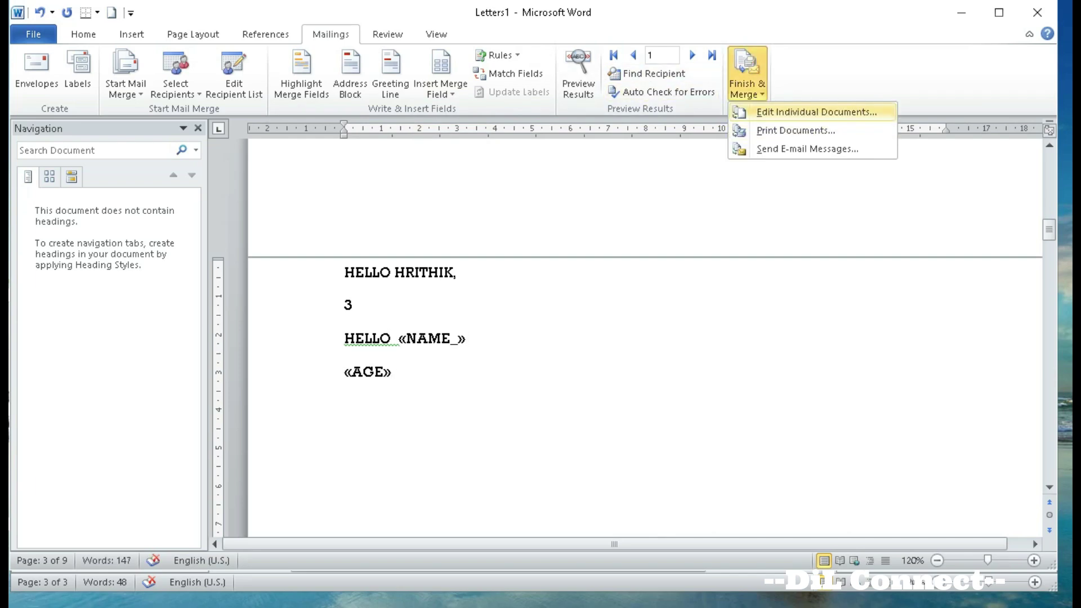
{"action": "left_click", "coordinate": [811, 110]}
{"action": "left_click", "coordinate": [524, 327]}
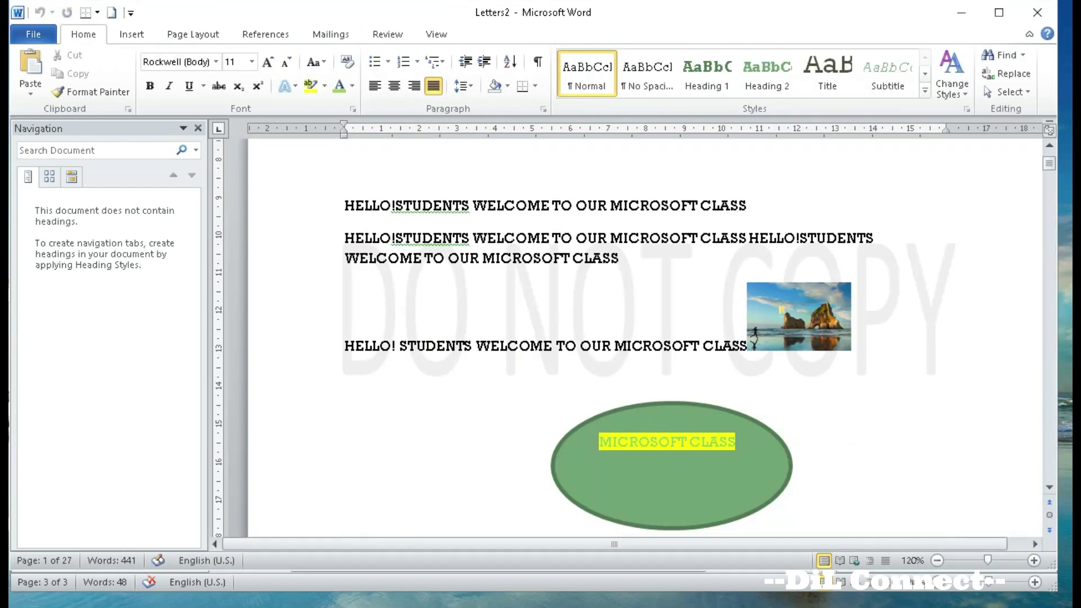
{"action": "scroll", "coordinate": [645, 338], "scroll_direction": "down", "scroll_amount": 4}
{"action": "left_click", "coordinate": [353, 304]}
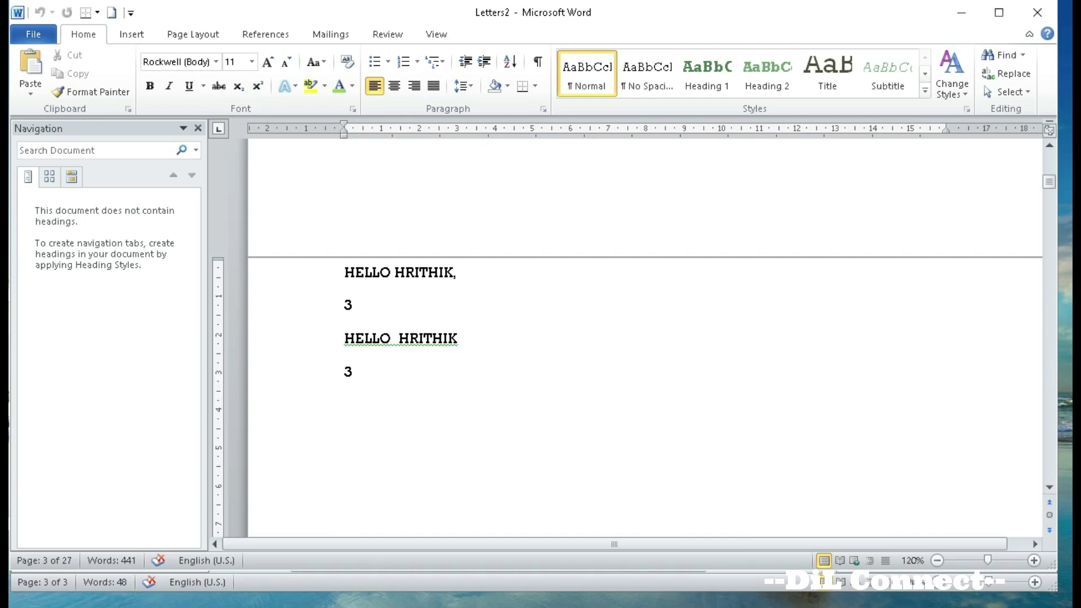
- In New Microsoft Word Document.docx, start a new recipient list and enter title FB, company FNFN, and a placeholder first name, last name and address
{"action": "left_click", "coordinate": [330, 35]}
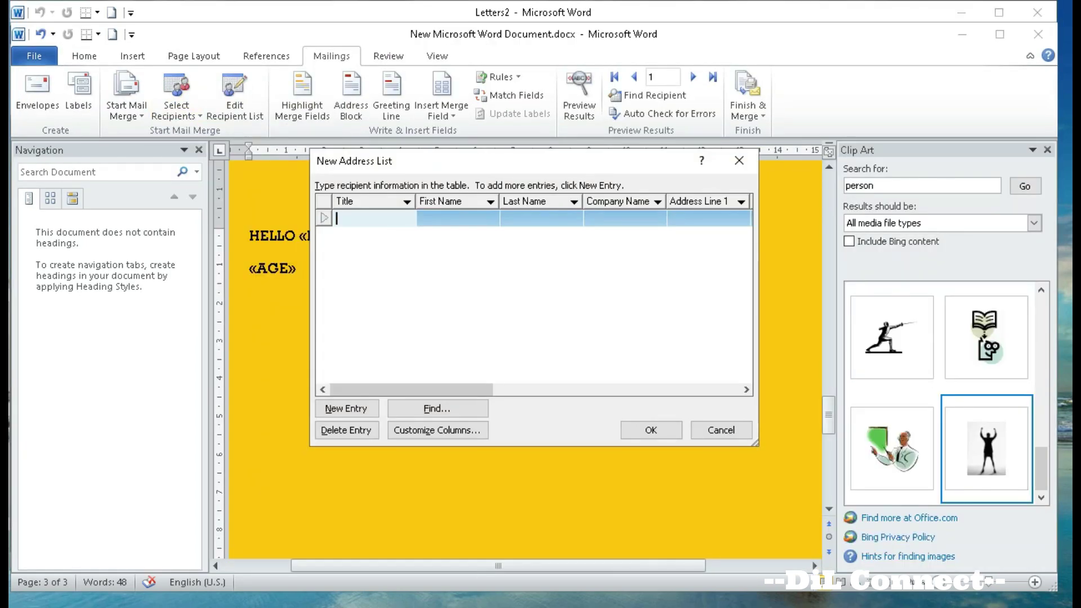
{"action": "key", "text": "Tab"}
{"action": "type", "text": "BNGN"}
{"action": "key", "text": "Tab"}
{"action": "type", "text": "GNGN"}
{"action": "key", "text": "Tab"}
{"action": "type", "text": "FNFN"}
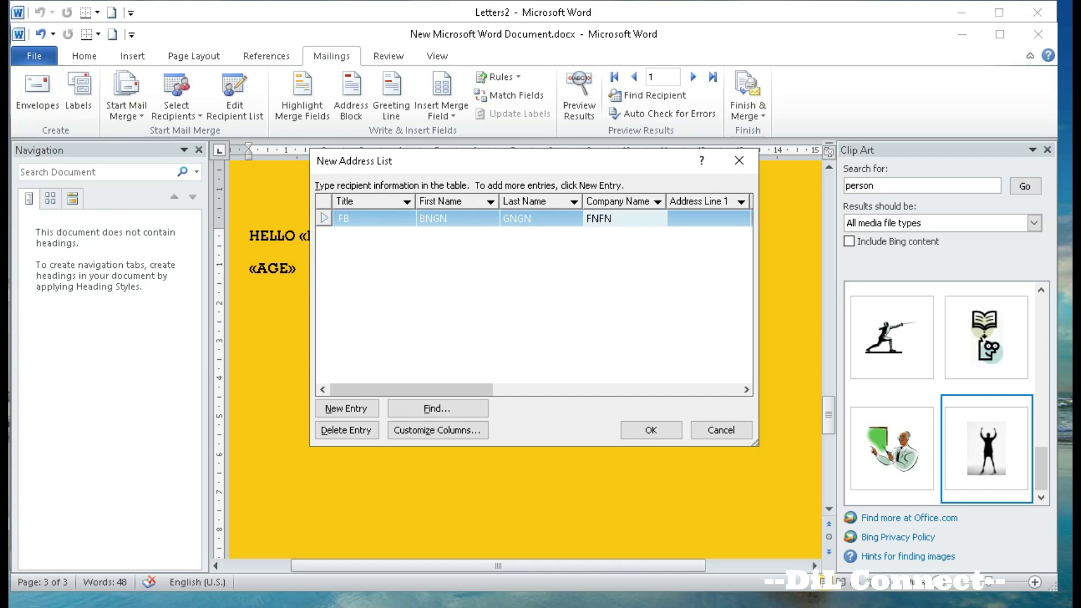
{"action": "key", "text": "Tab"}
{"action": "type", "text": "FNFN"}
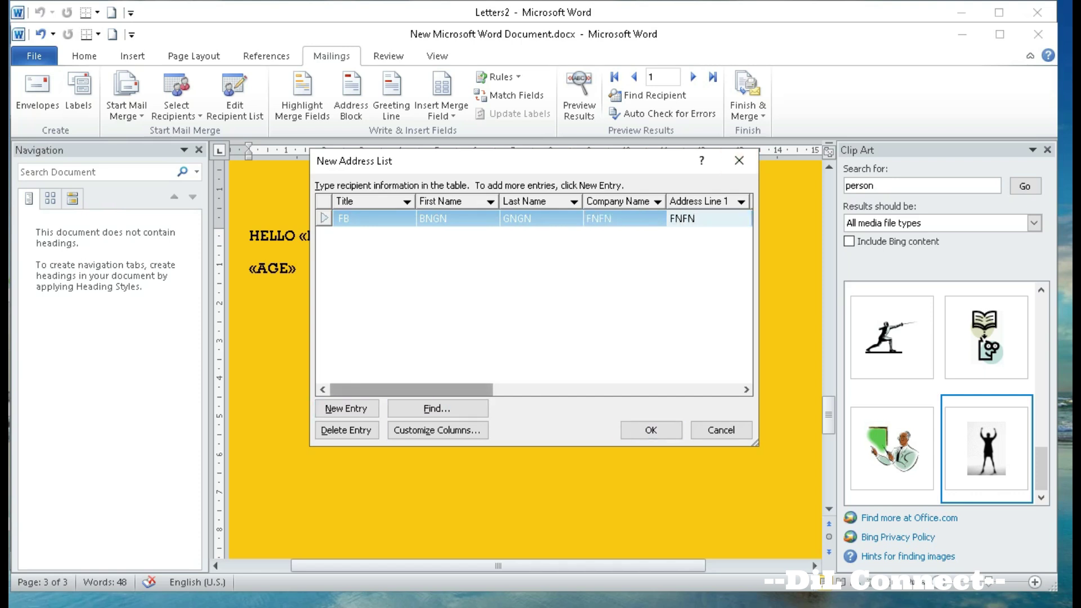
- Try to save the new address list over SAMP.mdb in the Downloads folder
{"action": "left_click", "coordinate": [651, 430]}
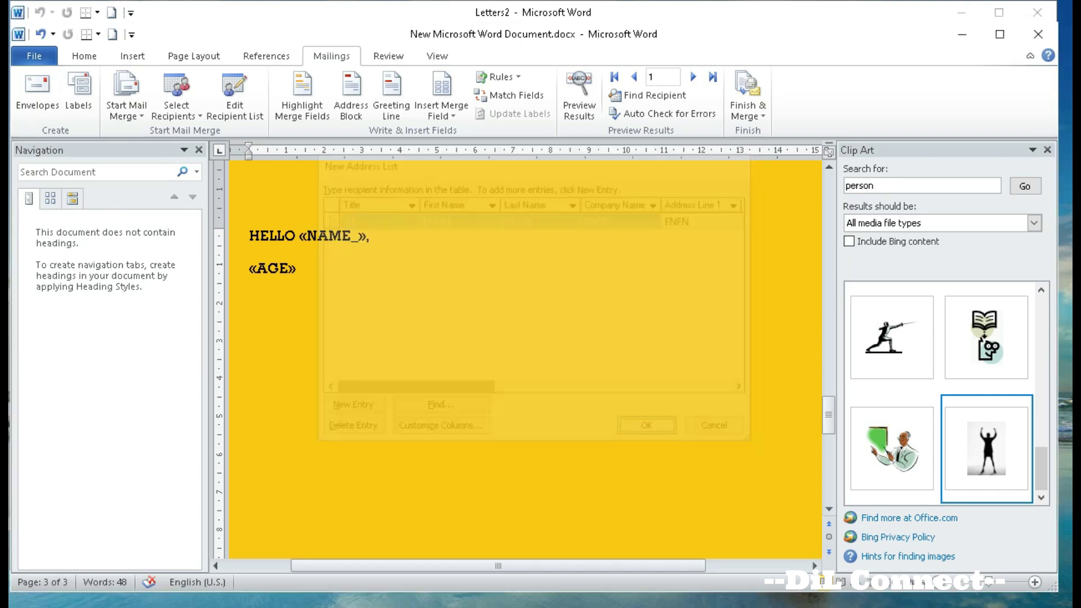
{"action": "left_click", "coordinate": [86, 200]}
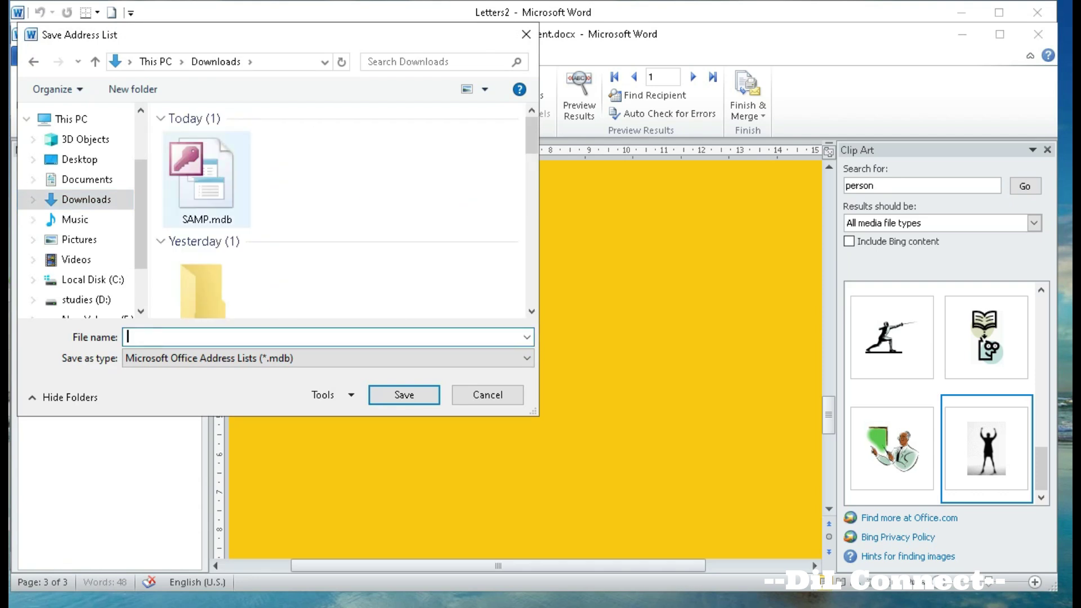
{"action": "left_click", "coordinate": [207, 180]}
{"action": "left_click", "coordinate": [404, 395]}
{"action": "left_click", "coordinate": [587, 317]}
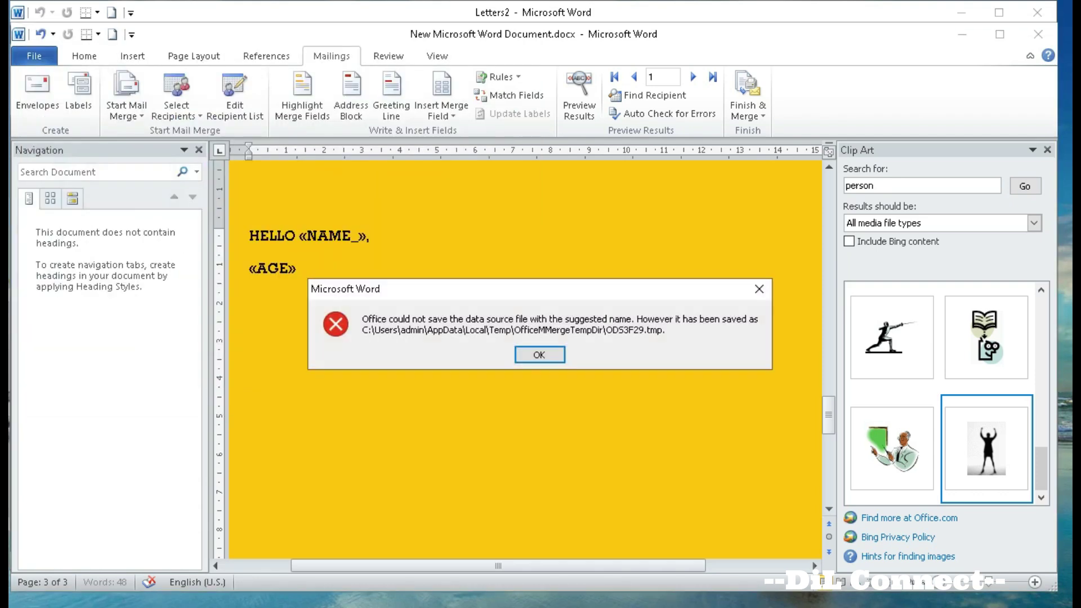
{"action": "left_click", "coordinate": [539, 353]}
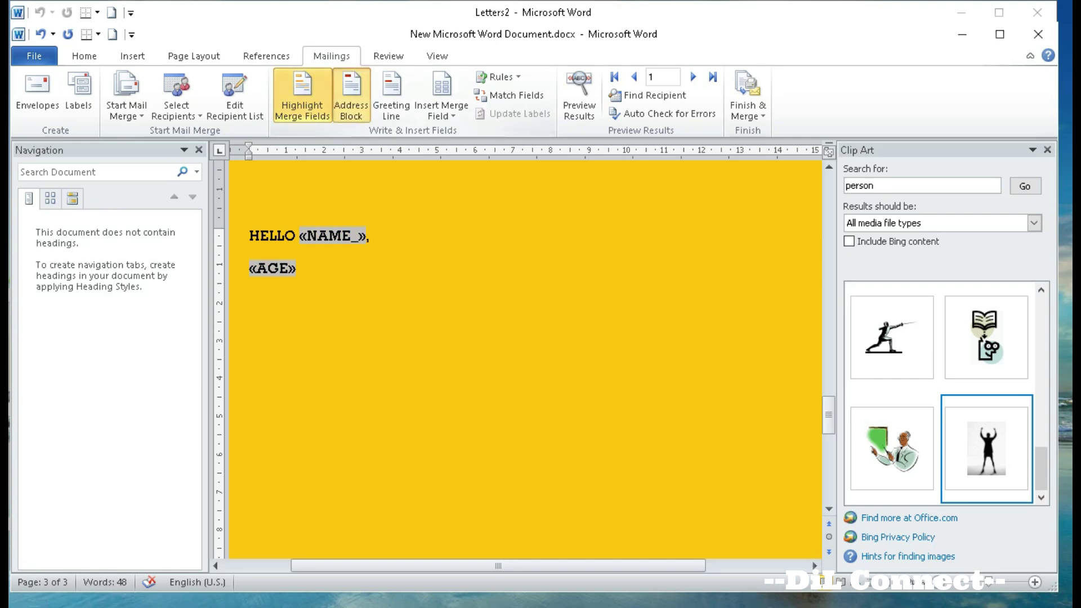
- View the Address Block and Greeting Line options without inserting either one
{"action": "left_click", "coordinate": [351, 96]}
{"action": "key", "text": "Escape"}
{"action": "left_click", "coordinate": [391, 95]}
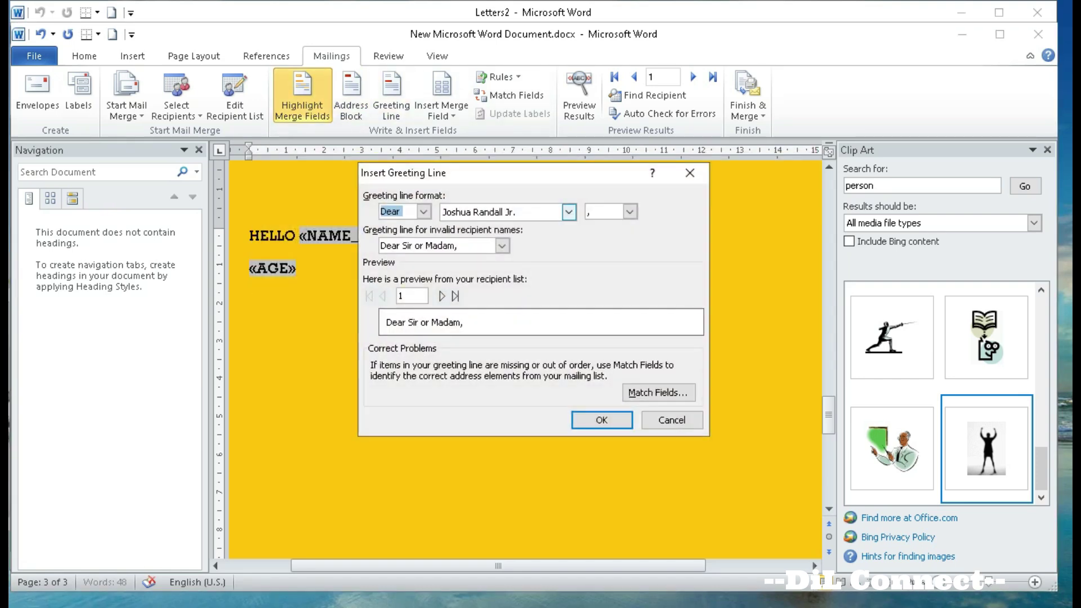
{"action": "left_click", "coordinate": [568, 211]}
{"action": "left_click", "coordinate": [438, 245]}
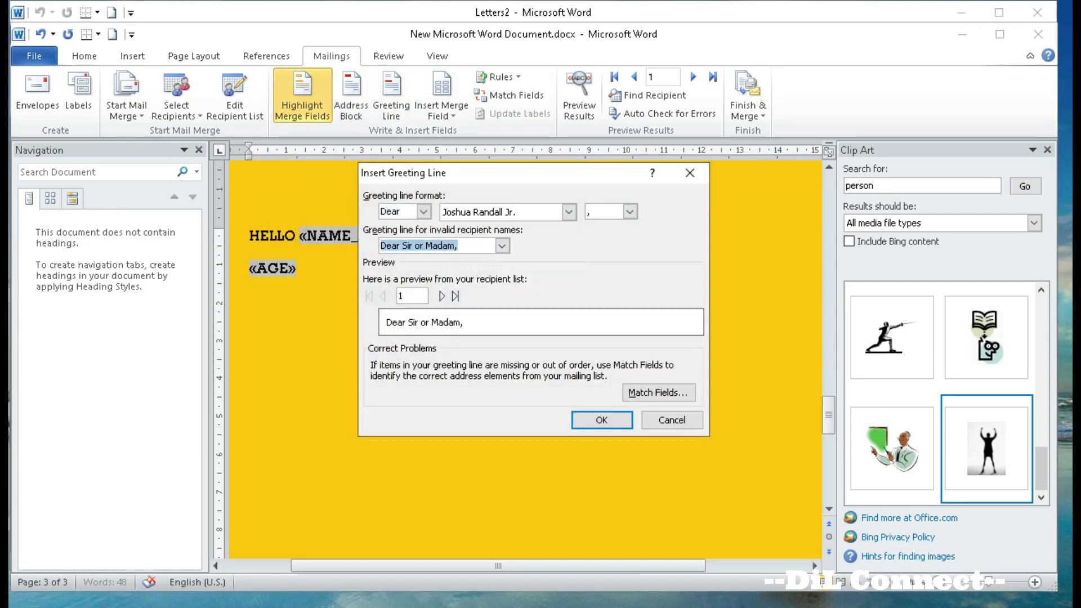
{"action": "key", "text": "Escape"}
- Insert the NAME_ merge field below the AGE field and a second NAME_ field two lines further down
{"action": "left_click", "coordinate": [441, 110]}
{"action": "left_click", "coordinate": [450, 133]}
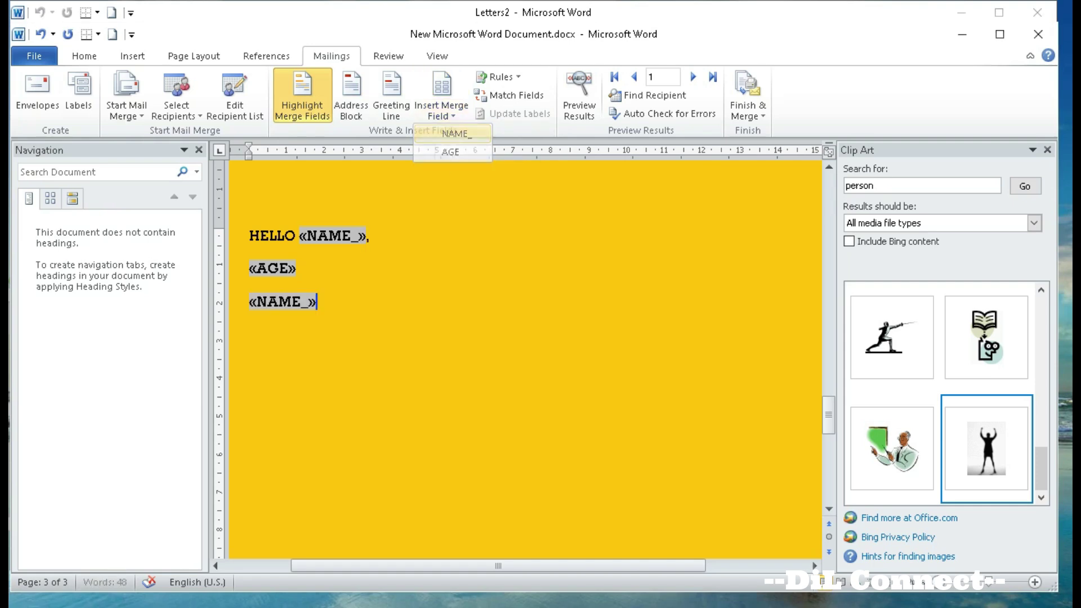
{"action": "left_click", "coordinate": [441, 111]}
{"action": "left_click", "coordinate": [451, 133]}
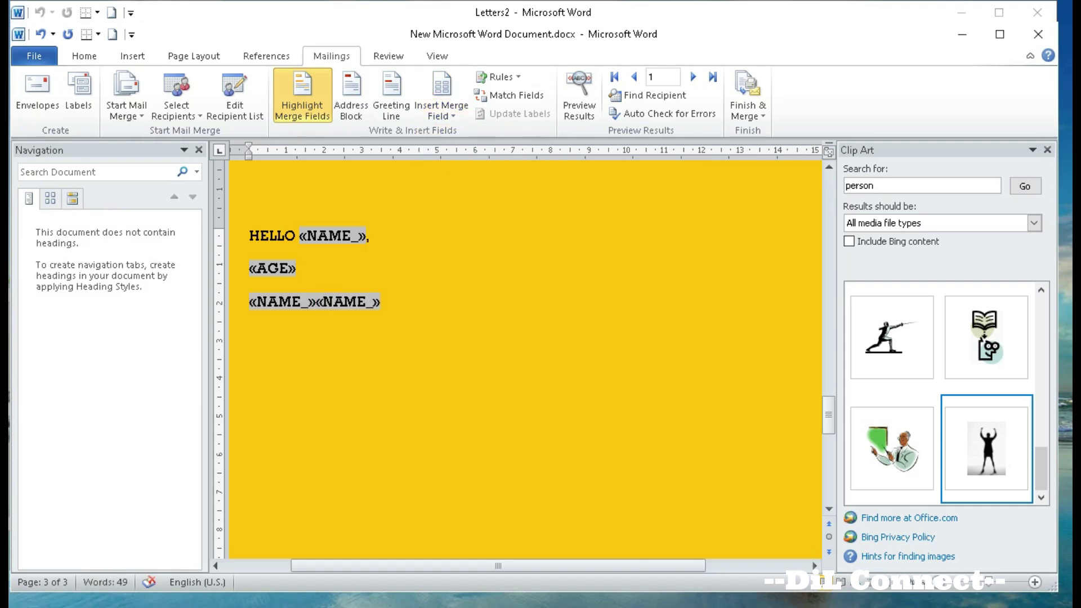
{"action": "key", "text": "Return"}
{"action": "key", "text": "Return"}
- Look over the Match Fields settings and the document reviewing commands
{"action": "left_click", "coordinate": [509, 95]}
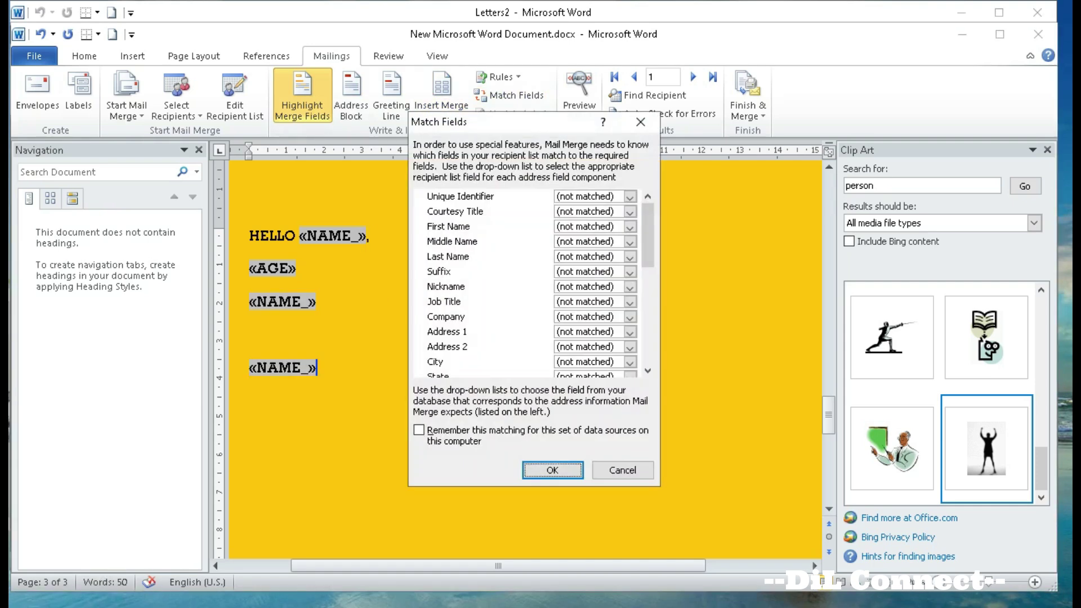
{"action": "left_click", "coordinate": [640, 123]}
{"action": "left_click", "coordinate": [372, 236]}
{"action": "left_click", "coordinate": [388, 55]}
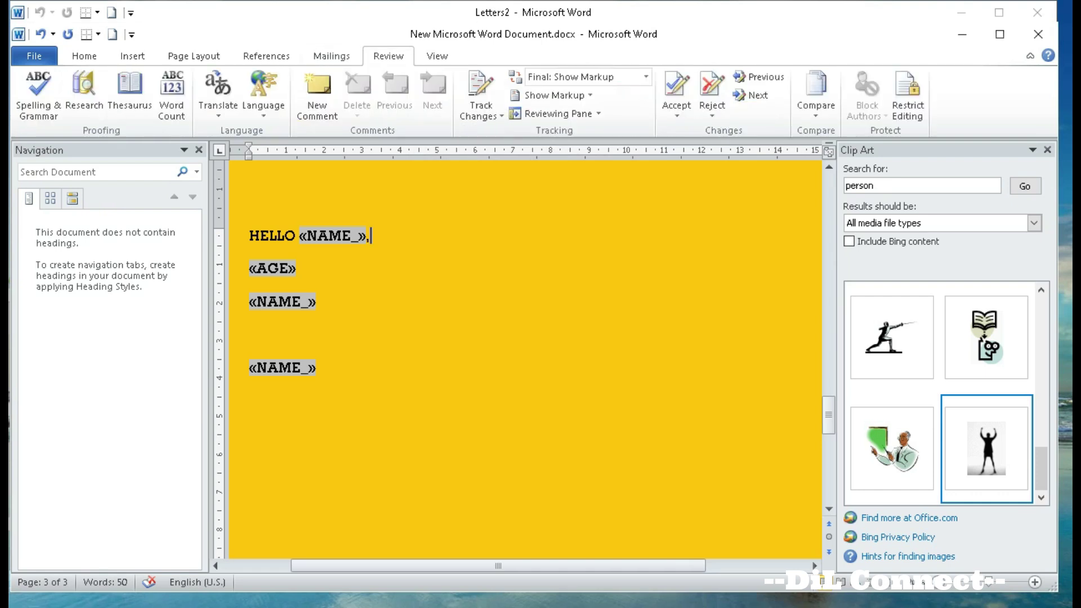
- Try the document in Full Screen Reading and Web Layout views
{"action": "left_click", "coordinate": [437, 56]}
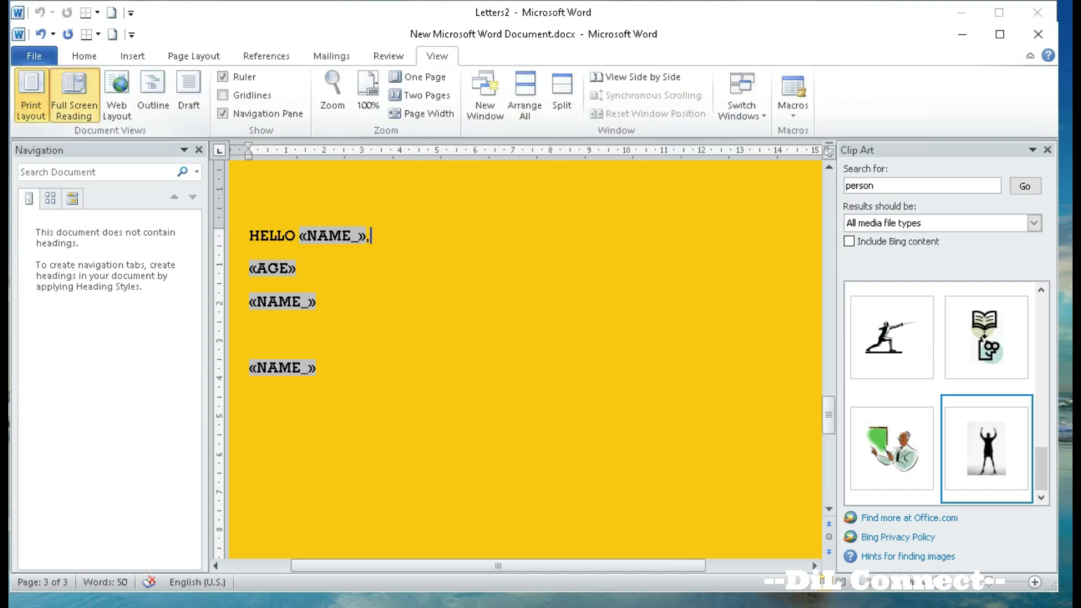
{"action": "left_click", "coordinate": [74, 93]}
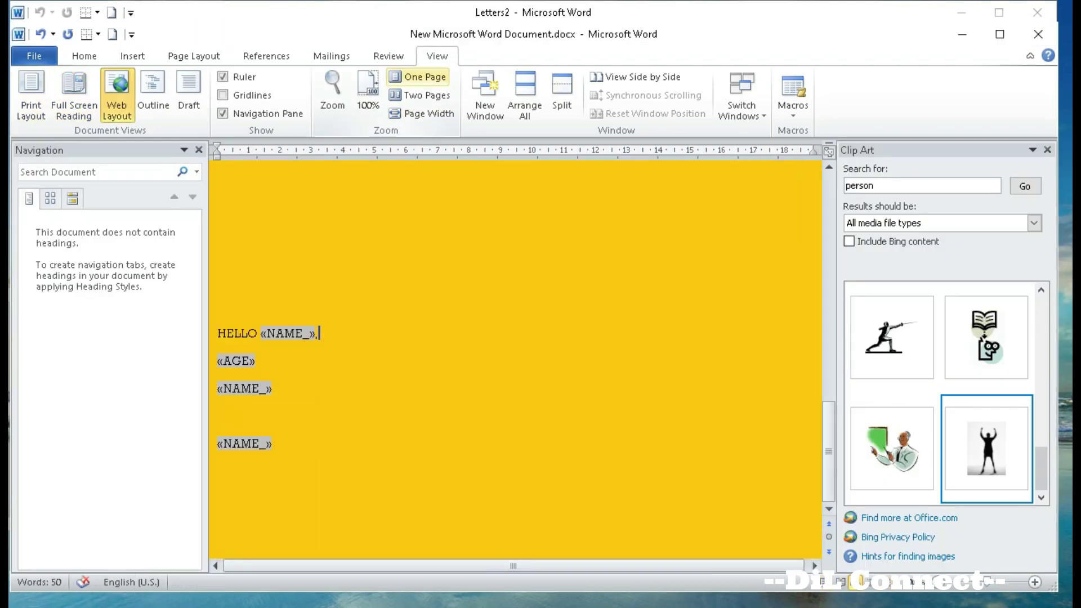
{"action": "left_click", "coordinate": [84, 56]}
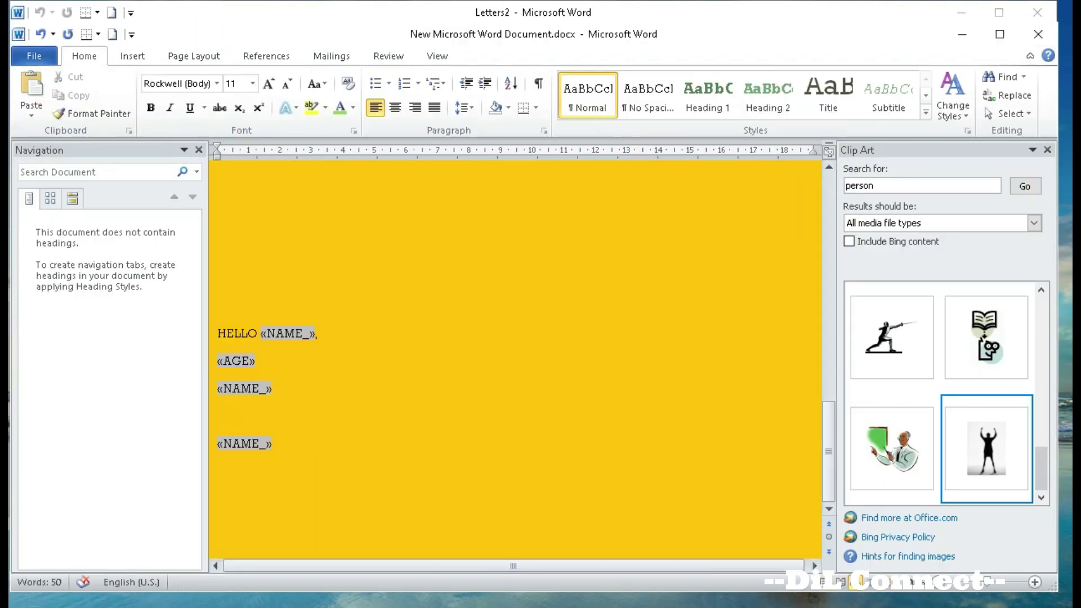
- Set the mail merge document type to Letters
{"action": "left_click", "coordinate": [331, 56]}
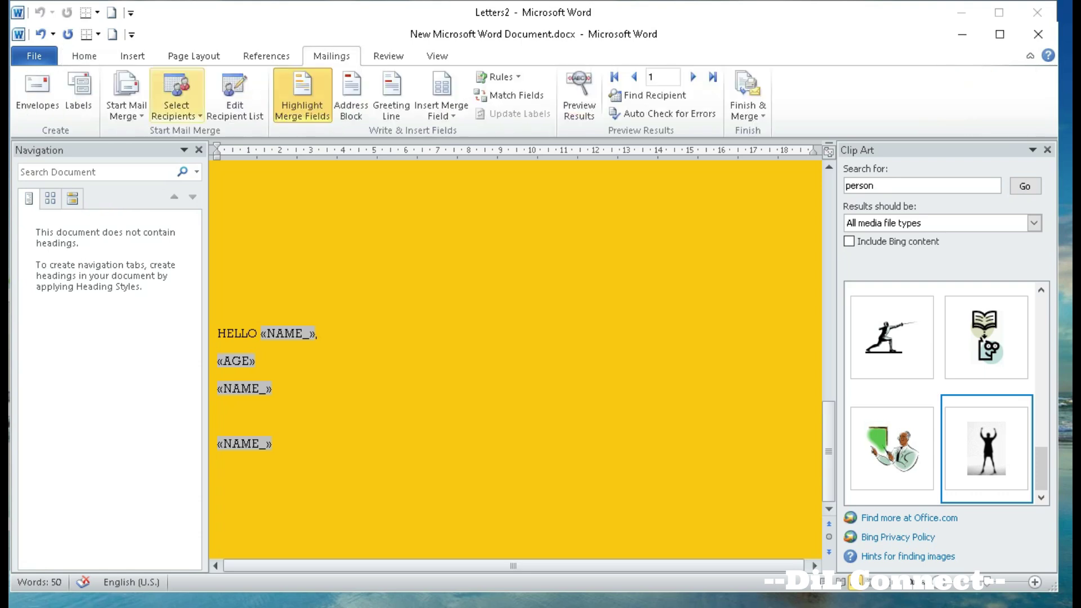
{"action": "left_click", "coordinate": [126, 110]}
{"action": "left_click", "coordinate": [169, 133]}
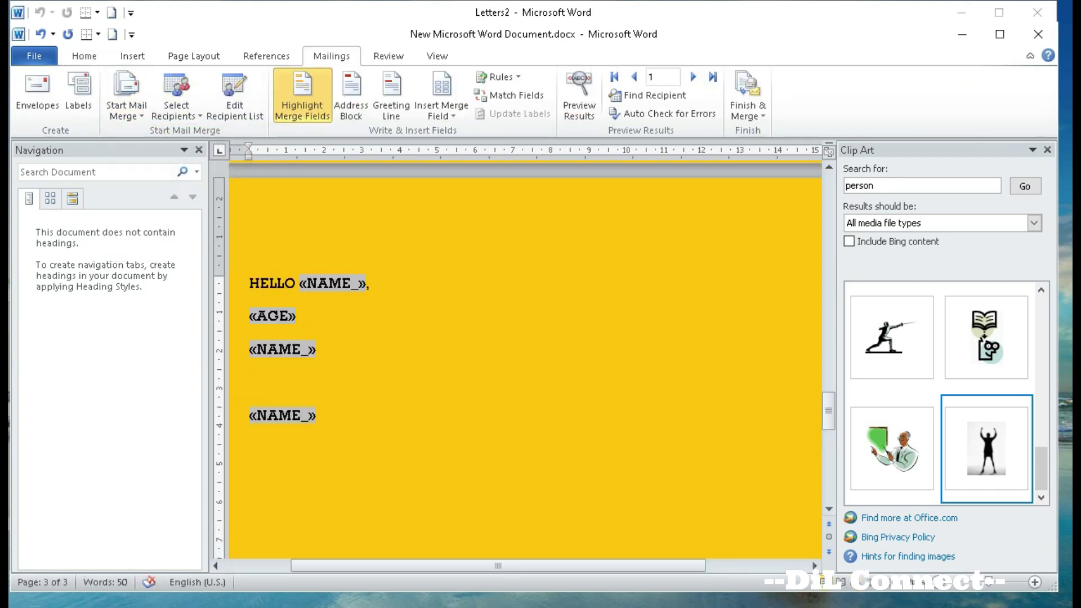
- Use the existing list SAMP.mdb in the Downloads folder as the mail merge recipients
{"action": "left_click", "coordinate": [176, 107]}
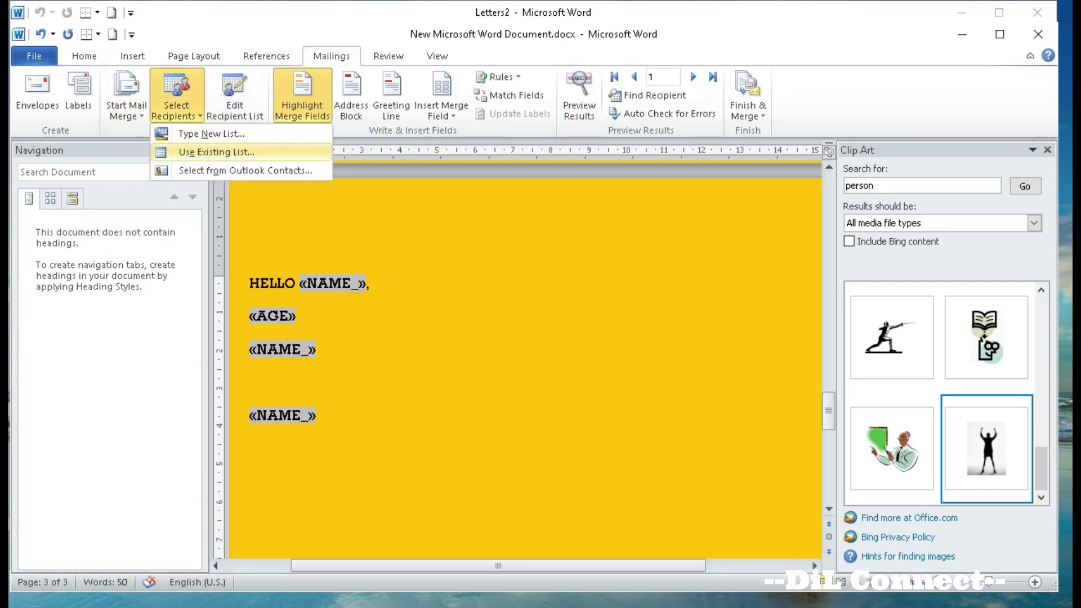
{"action": "left_click", "coordinate": [217, 152]}
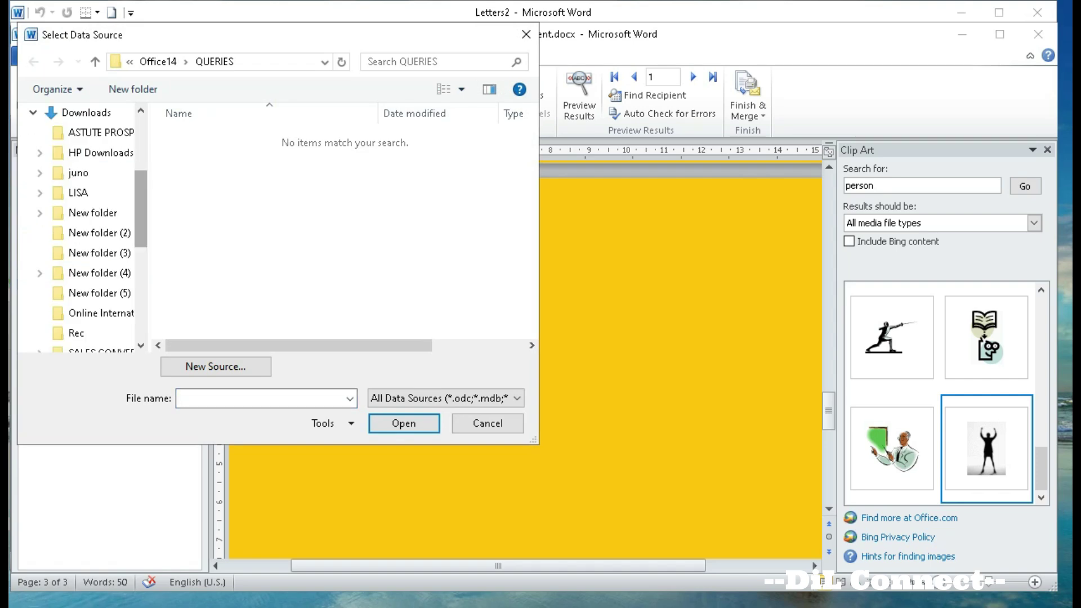
{"action": "scroll", "coordinate": [84, 189], "scroll_direction": "up", "scroll_amount": 2}
{"action": "left_click", "coordinate": [86, 226]}
{"action": "left_click", "coordinate": [206, 188]}
{"action": "left_click", "coordinate": [297, 310]}
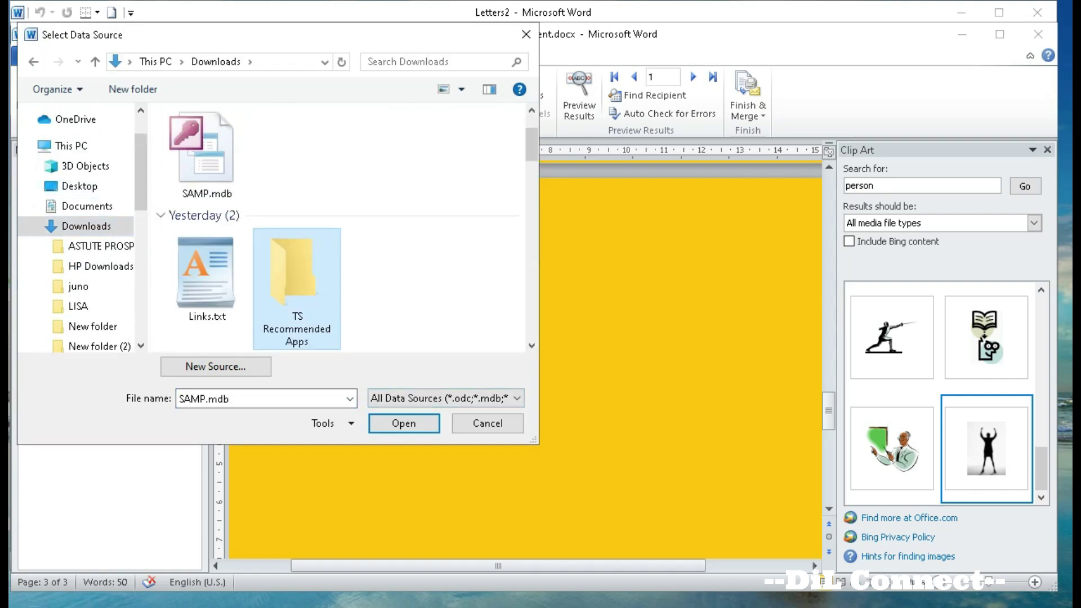
{"action": "left_click", "coordinate": [404, 423]}
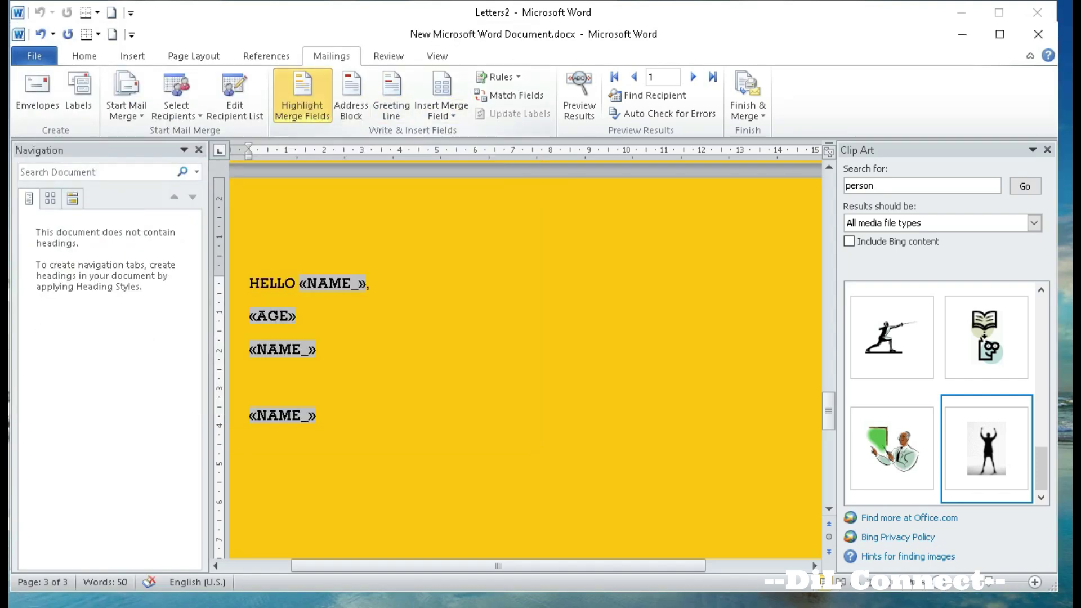
- Review the SAMP.mdb mail merge recipients and check the list for duplicate entries
{"action": "left_click", "coordinate": [235, 96]}
{"action": "left_click", "coordinate": [507, 272]}
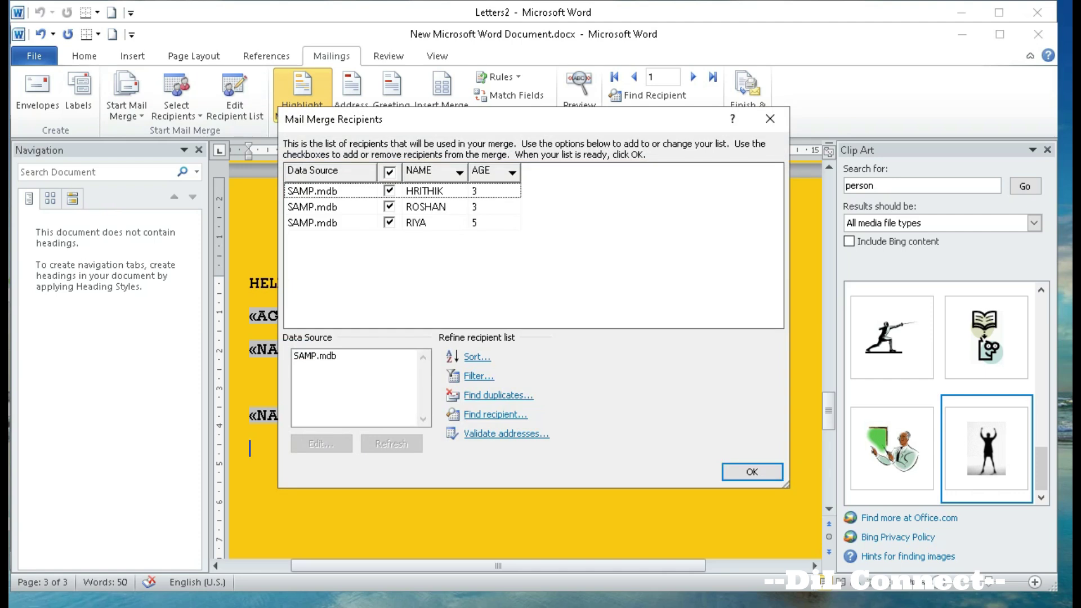
{"action": "left_click", "coordinate": [389, 191]}
{"action": "left_click", "coordinate": [506, 273]}
{"action": "left_click", "coordinate": [498, 395]}
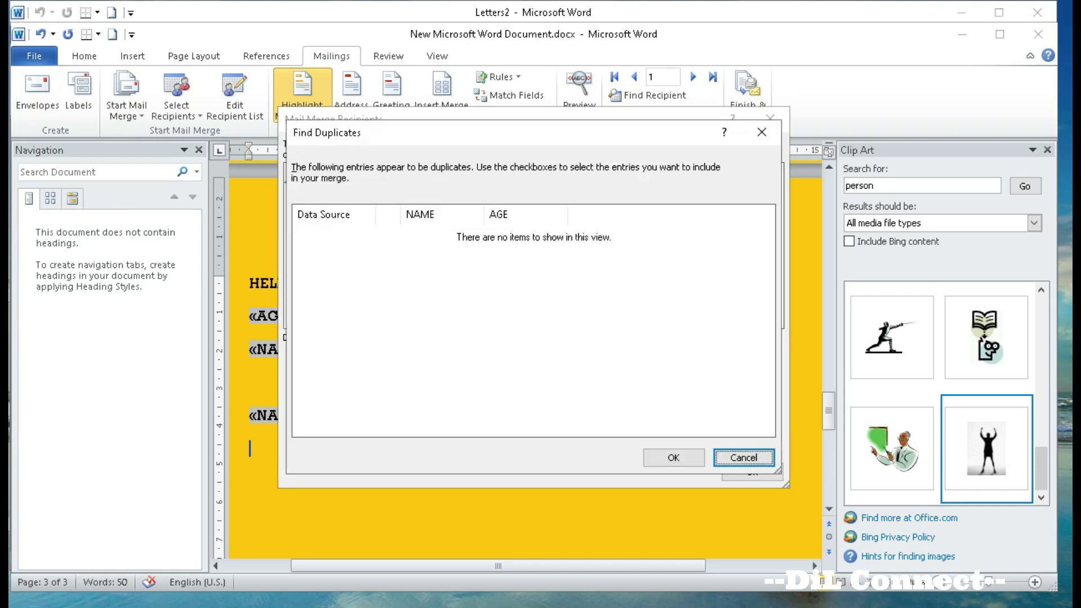
{"action": "left_click", "coordinate": [763, 129]}
{"action": "left_click", "coordinate": [768, 123]}
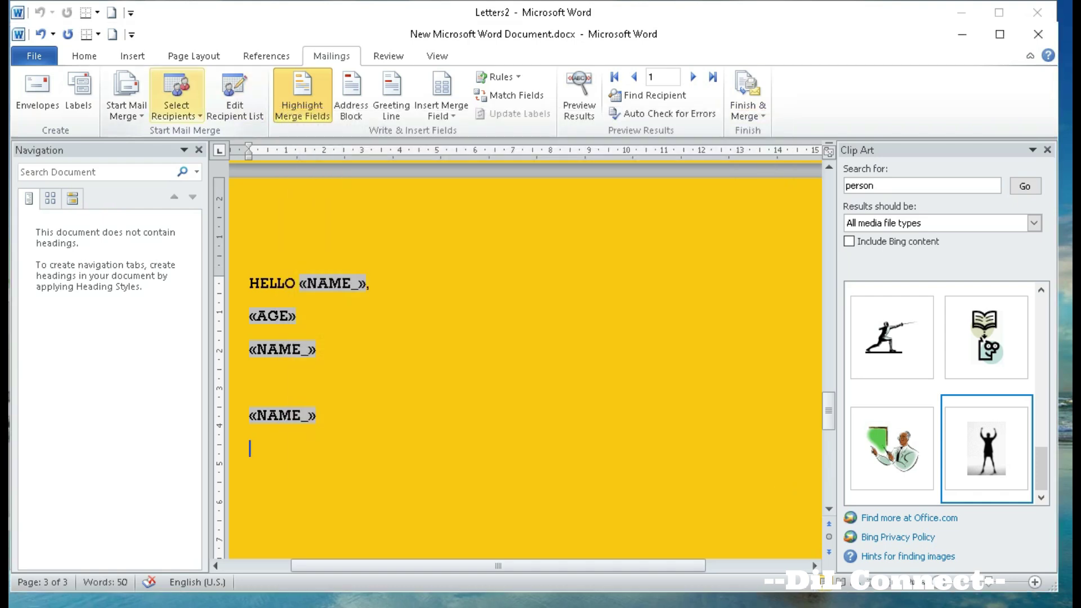
- Start a new recipient list and fill in the first entry with title GH, first and last name, company GGG and address line 1
{"action": "left_click", "coordinate": [177, 107]}
{"action": "key", "text": "Return"}
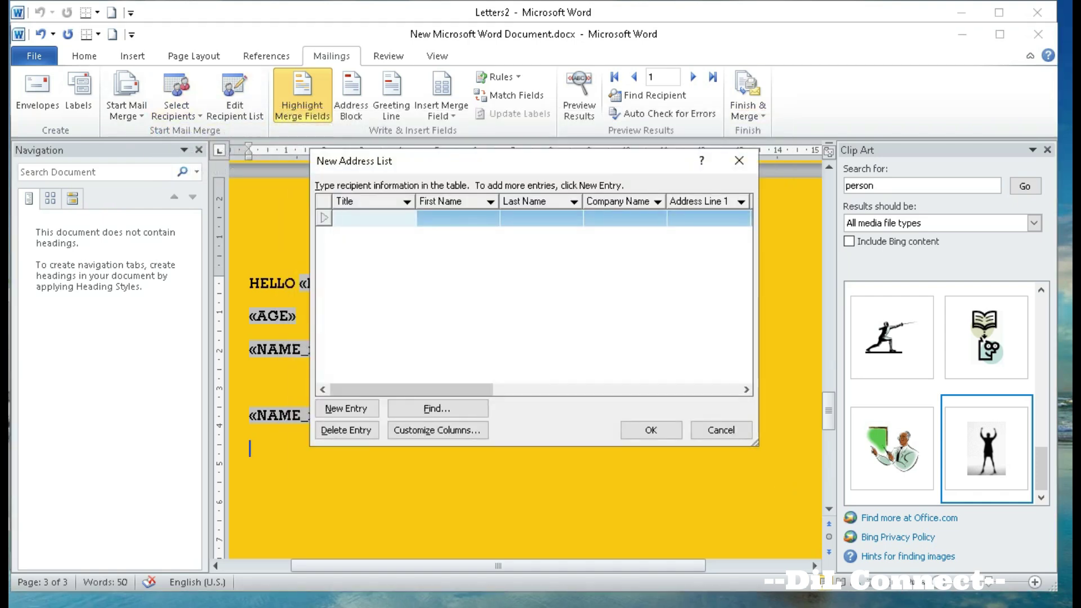
{"action": "type", "text": "GH"}
{"action": "key", "text": "Tab"}
{"action": "type", "text": "GGG"}
{"action": "key", "text": "Tab"}
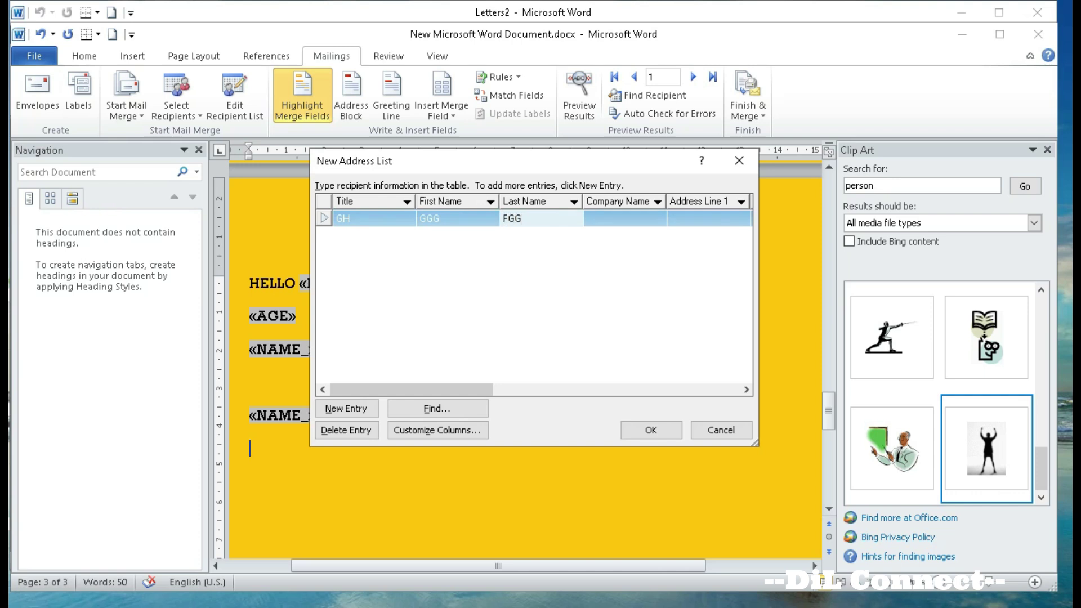
{"action": "key", "text": "Tab"}
{"action": "type", "text": "GGG"}
{"action": "key", "text": "Tab"}
{"action": "type", "text": "THTHT"}
- Add a second entry to the recipient list with title DGH, first and last name, and company FHGTJ
{"action": "key", "text": "alt+n"}
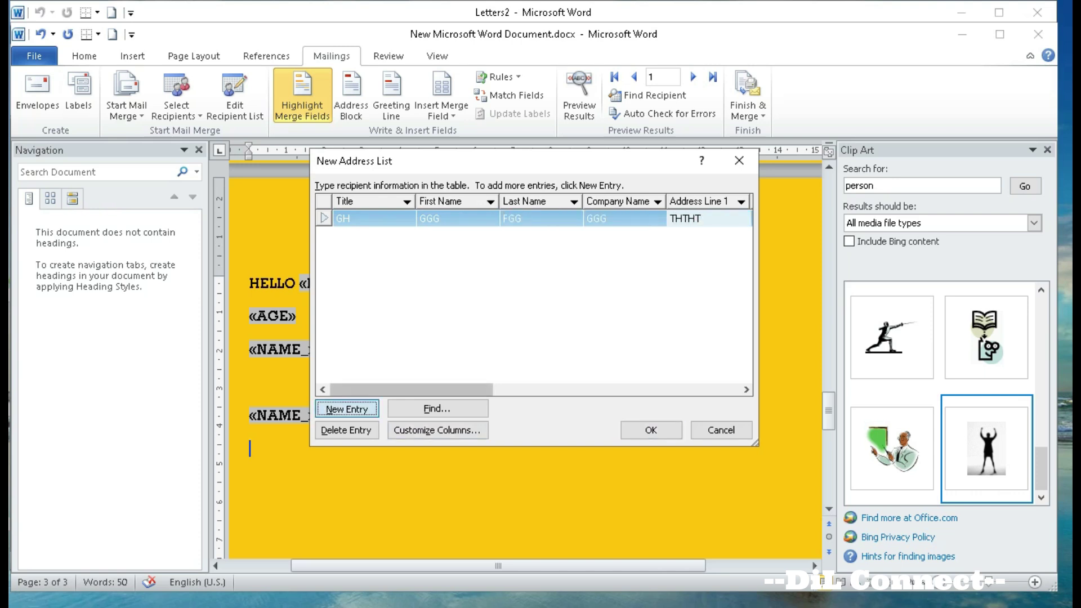
{"action": "type", "text": "DGH"}
{"action": "key", "text": "Tab"}
{"action": "type", "text": "HH"}
{"action": "key", "text": "Tab"}
{"action": "type", "text": "FHGJ"}
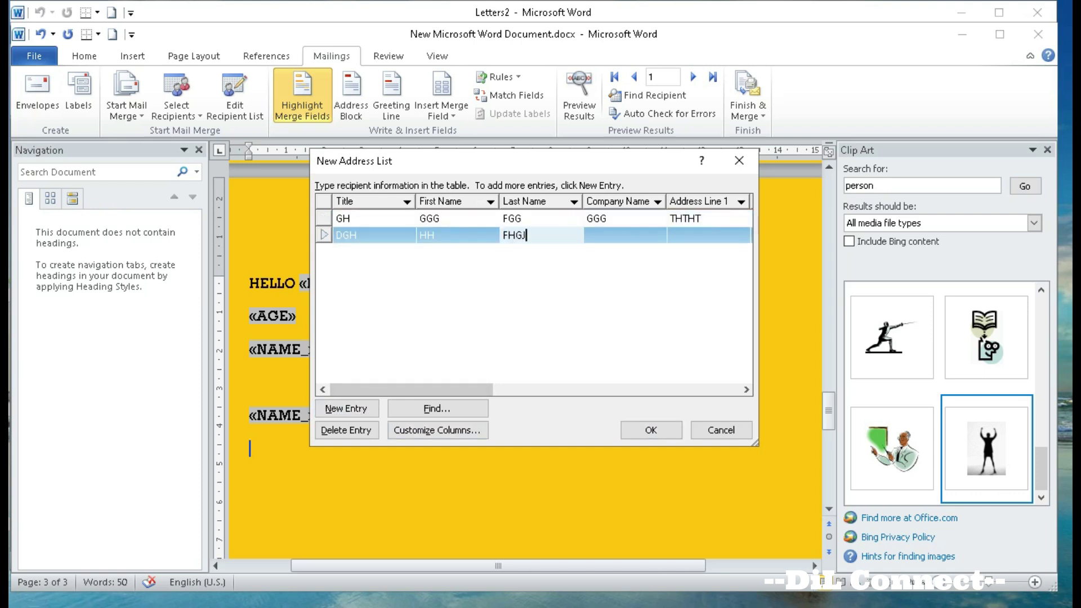
{"action": "key", "text": "Tab"}
{"action": "type", "text": "FHGTJ"}
{"action": "key", "text": "Tab"}
- Finish the recipient list and save it as SAMP2 in the Downloads folder
{"action": "key", "text": "Return"}
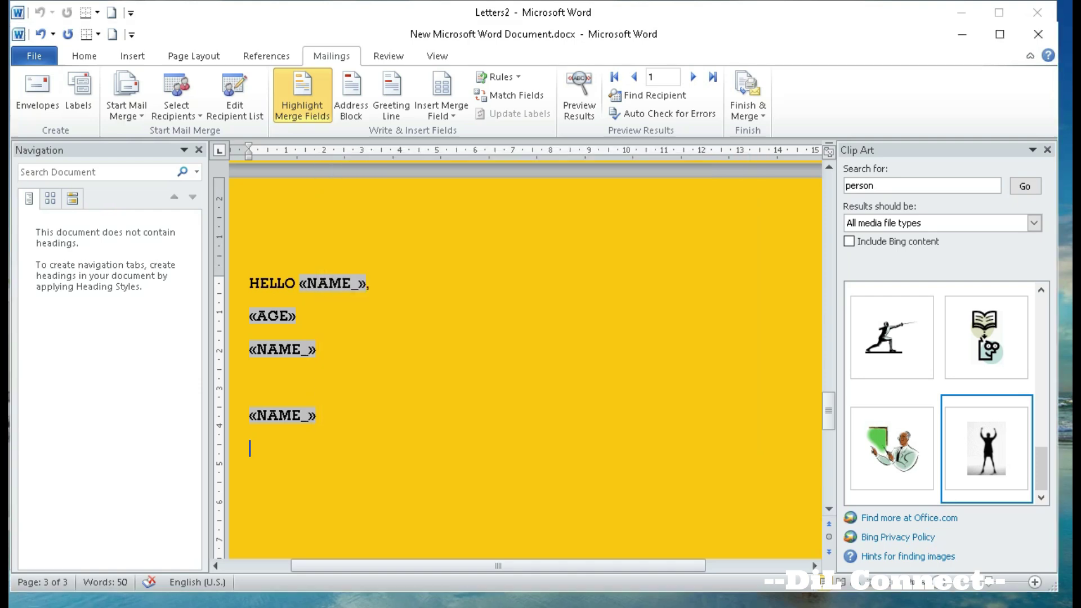
{"action": "left_click", "coordinate": [86, 199]}
{"action": "type", "text": "SAMP2"}
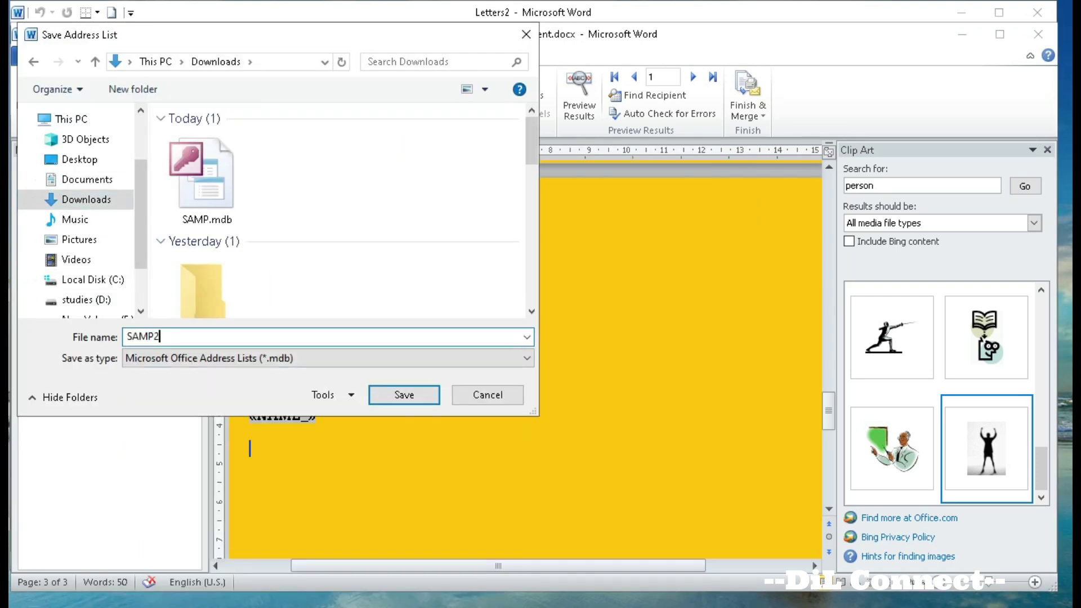
{"action": "key", "text": "Return"}
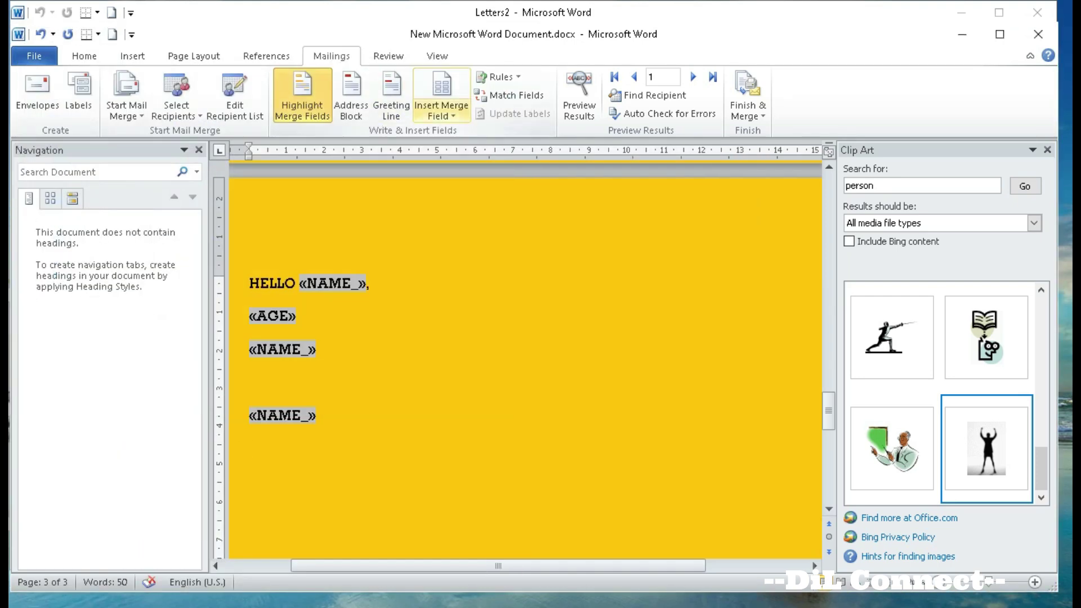
- Insert the Title and Last_Name merge fields on separate lines below the last NAME_ field
{"action": "left_click", "coordinate": [442, 113]}
{"action": "left_click", "coordinate": [448, 133]}
{"action": "left_click", "coordinate": [441, 113]}
{"action": "left_click", "coordinate": [463, 170]}
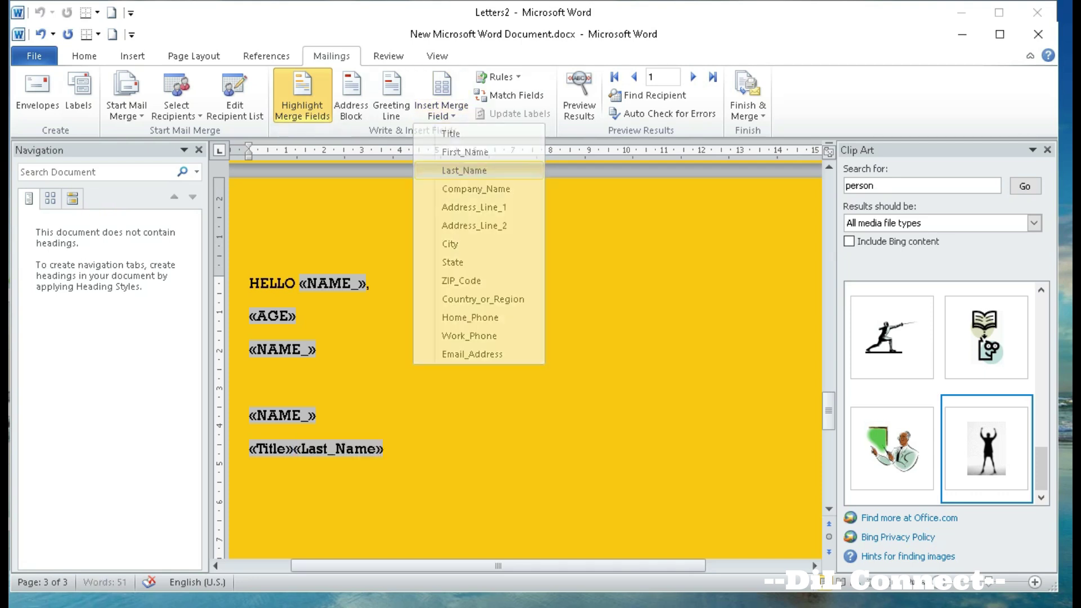
{"action": "left_click", "coordinate": [442, 112]}
{"action": "left_click", "coordinate": [293, 449]}
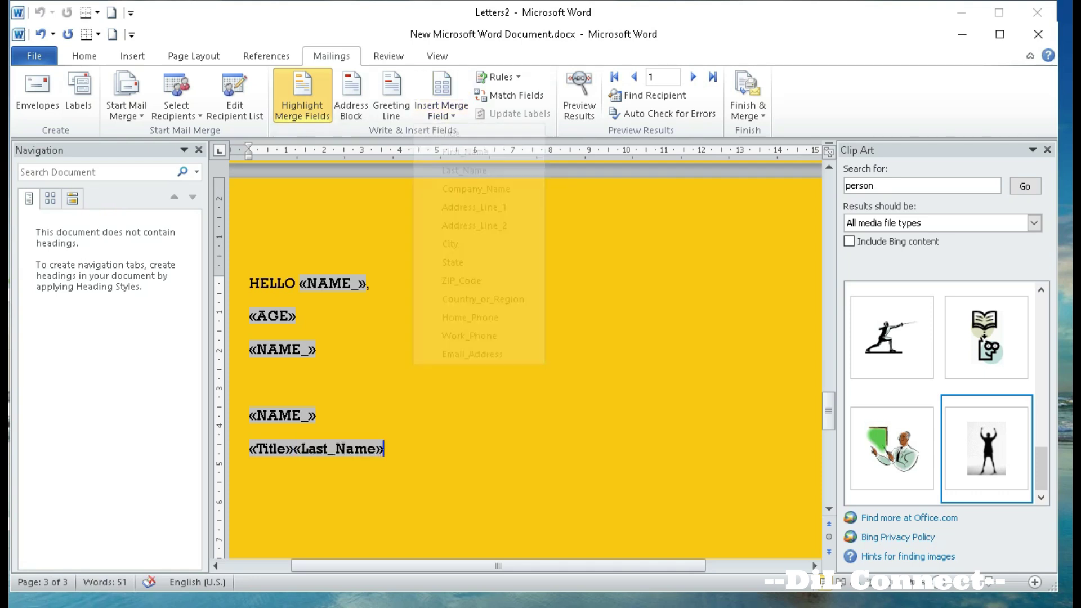
{"action": "key", "text": "Return"}
{"action": "left_click", "coordinate": [442, 113]}
{"action": "left_click", "coordinate": [464, 170]}
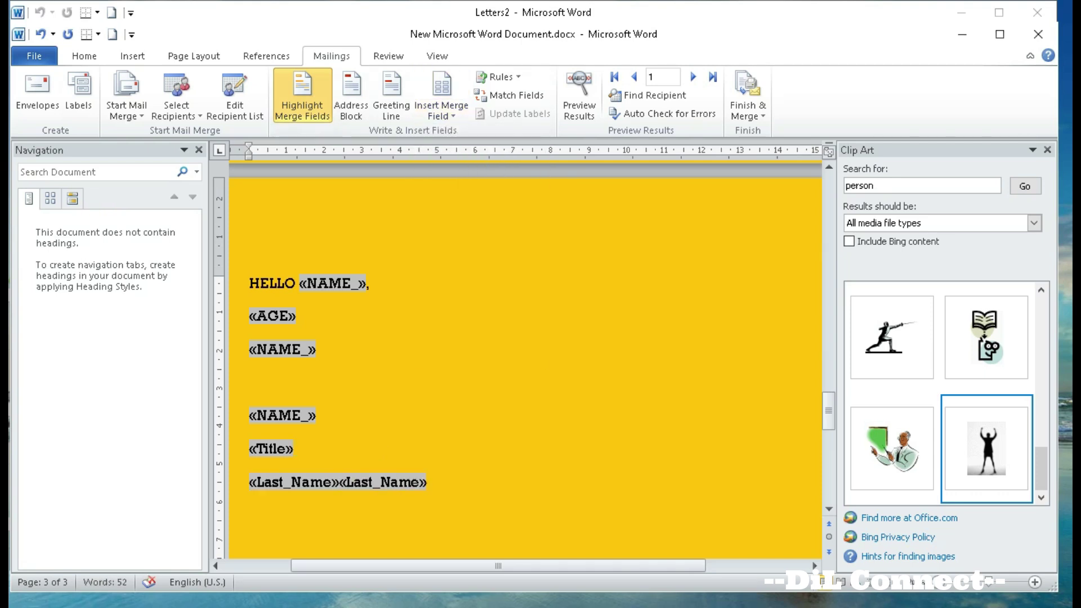
{"action": "left_click_drag", "start_coordinate": [340, 482], "coordinate": [426, 482]}
{"action": "key", "text": "BackSpace"}
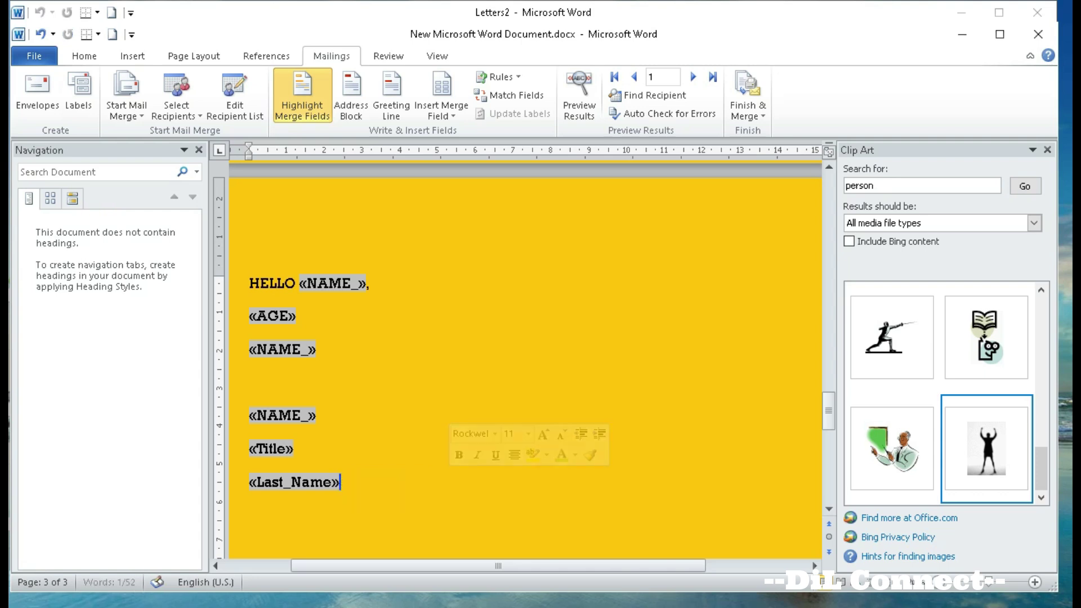
- Insert the Company_Name, Address_Line_1 and Address_Line_2 merge fields on separate lines below Last_Name
{"action": "key", "text": "Return"}
{"action": "left_click", "coordinate": [442, 112]}
{"action": "left_click", "coordinate": [476, 189]}
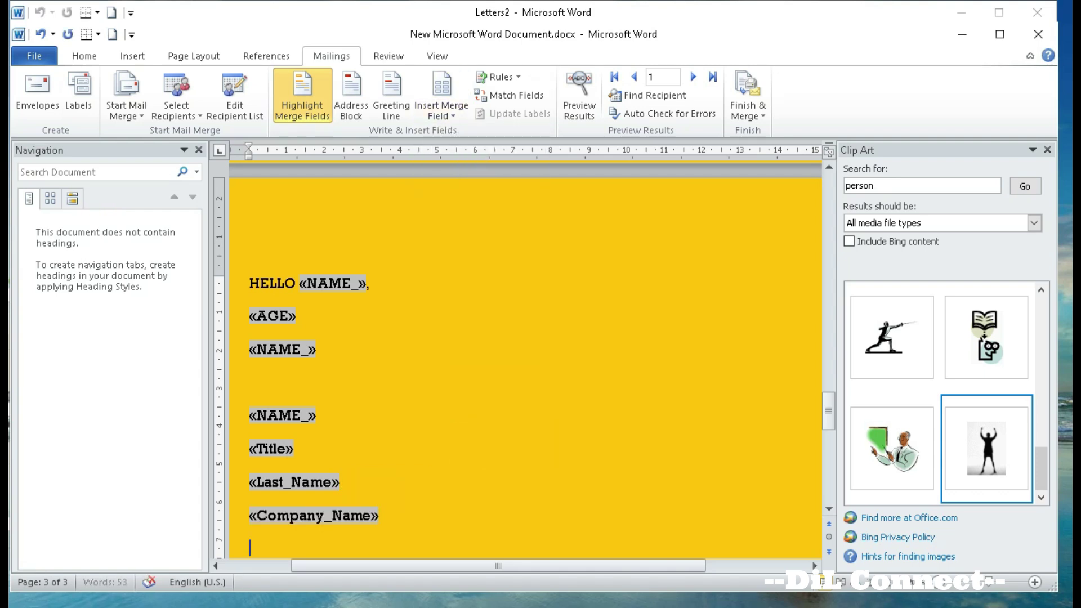
{"action": "left_click", "coordinate": [441, 112]}
{"action": "left_click", "coordinate": [475, 208]}
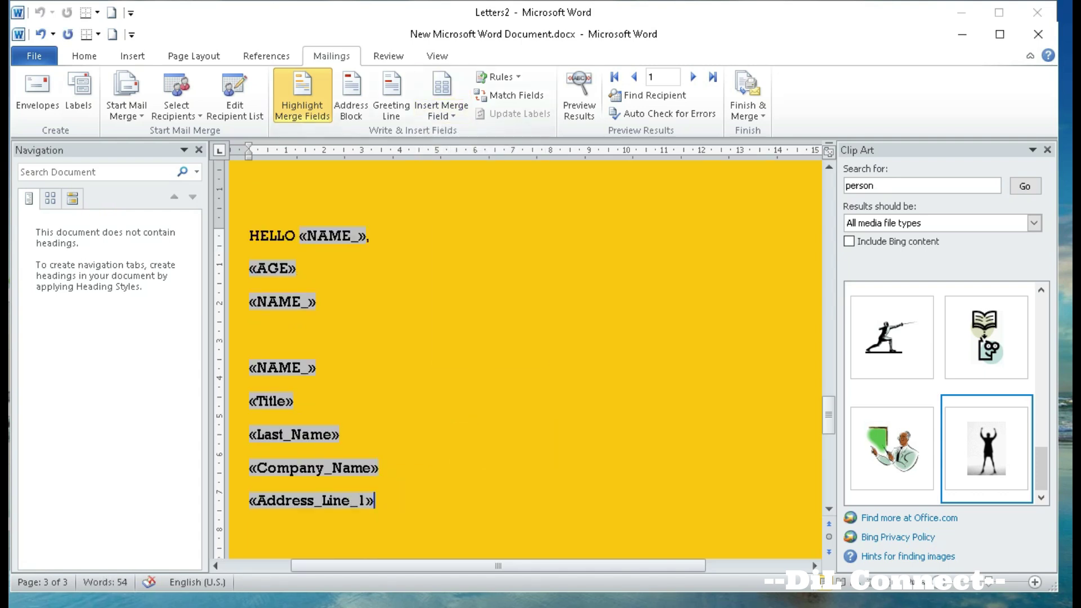
{"action": "left_click", "coordinate": [441, 112]}
{"action": "left_click", "coordinate": [475, 225]}
{"action": "left_click", "coordinate": [316, 367]}
{"action": "scroll", "coordinate": [524, 360], "scroll_direction": "down", "scroll_amount": 1}
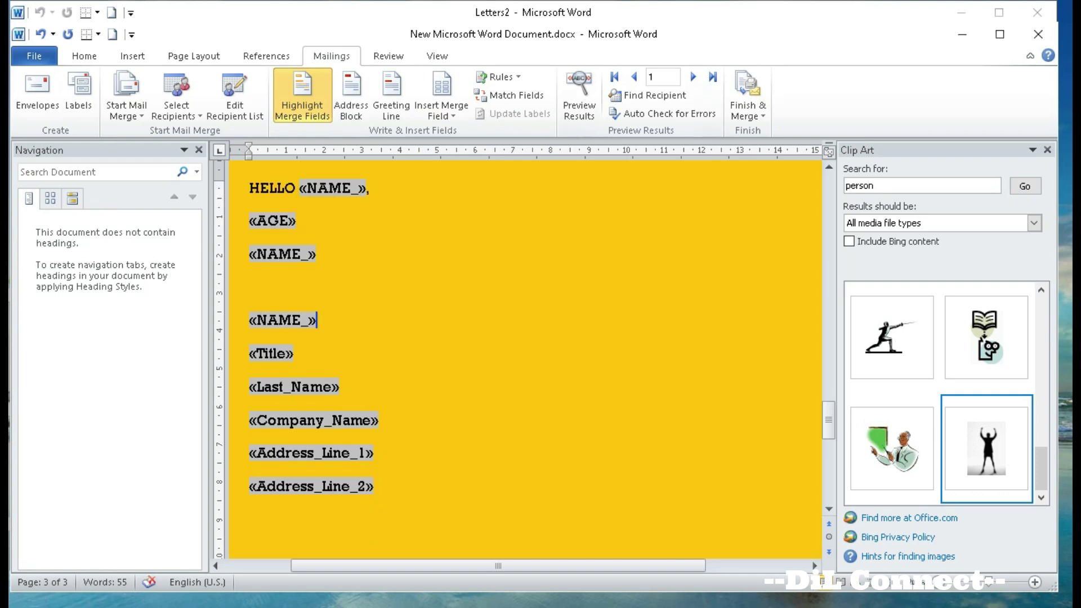
- Merge all records into a new document, resolving the invalid NAME_ and AGE merge fields
{"action": "left_click", "coordinate": [747, 109]}
{"action": "left_click", "coordinate": [816, 133]}
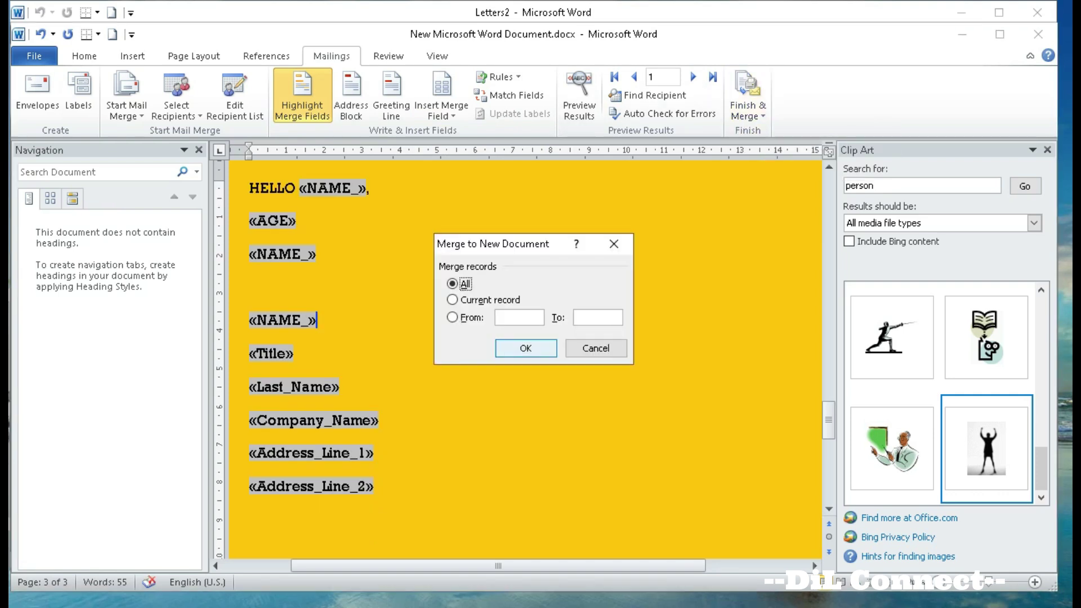
{"action": "key", "text": "Return"}
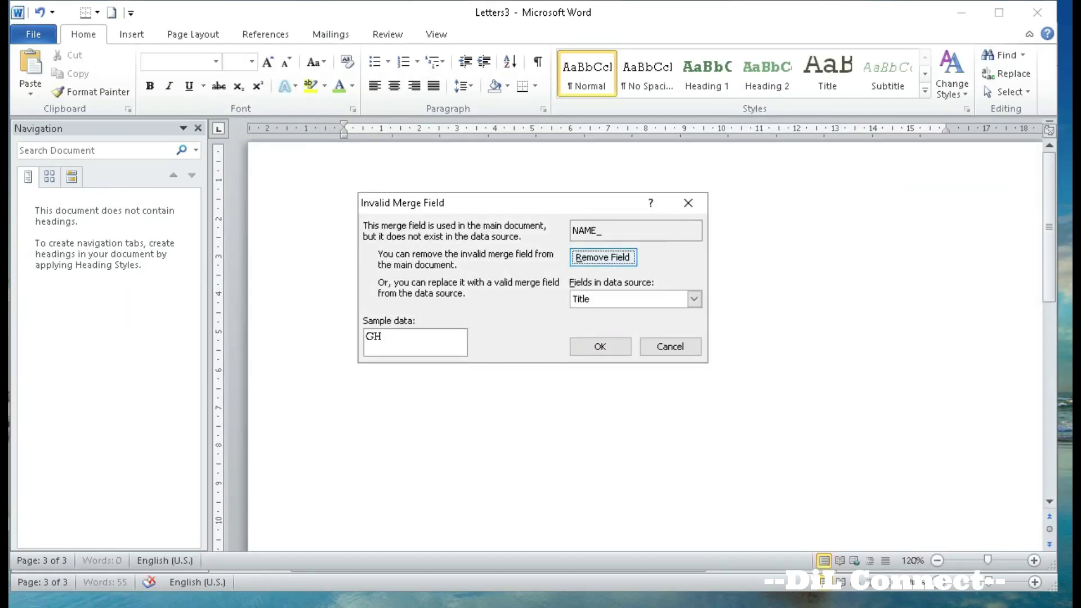
{"action": "key", "text": "Return"}
{"action": "key", "text": "Return"}
{"action": "key", "text": "Return"}
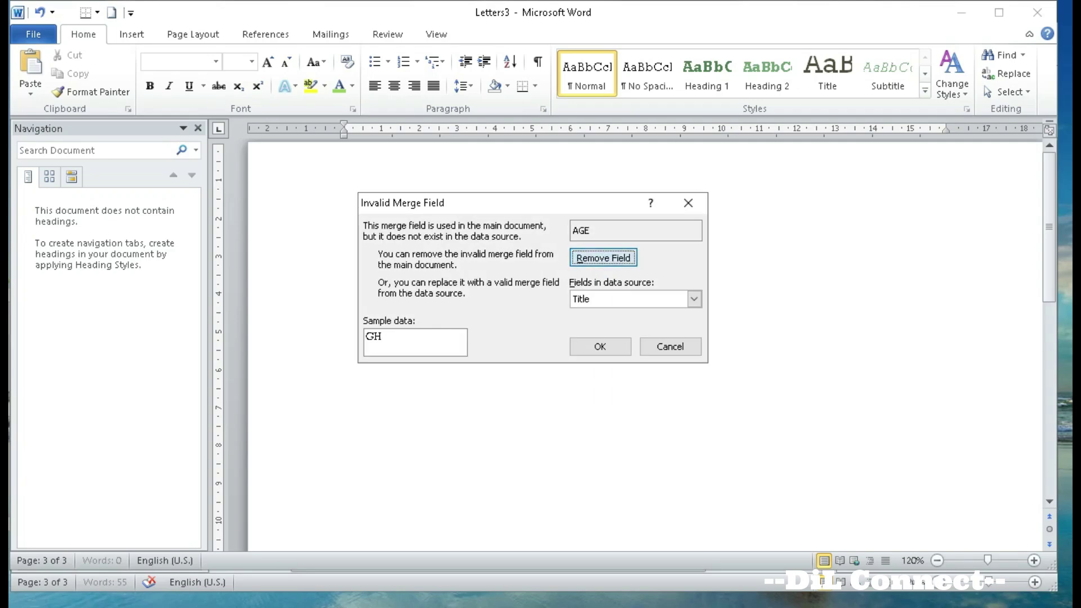
{"action": "key", "text": "Return"}
- Examine the merged letters, checking the recipient data filled into the merge fields and the first page's content
{"action": "scroll", "coordinate": [644, 338], "scroll_direction": "down", "scroll_amount": 15}
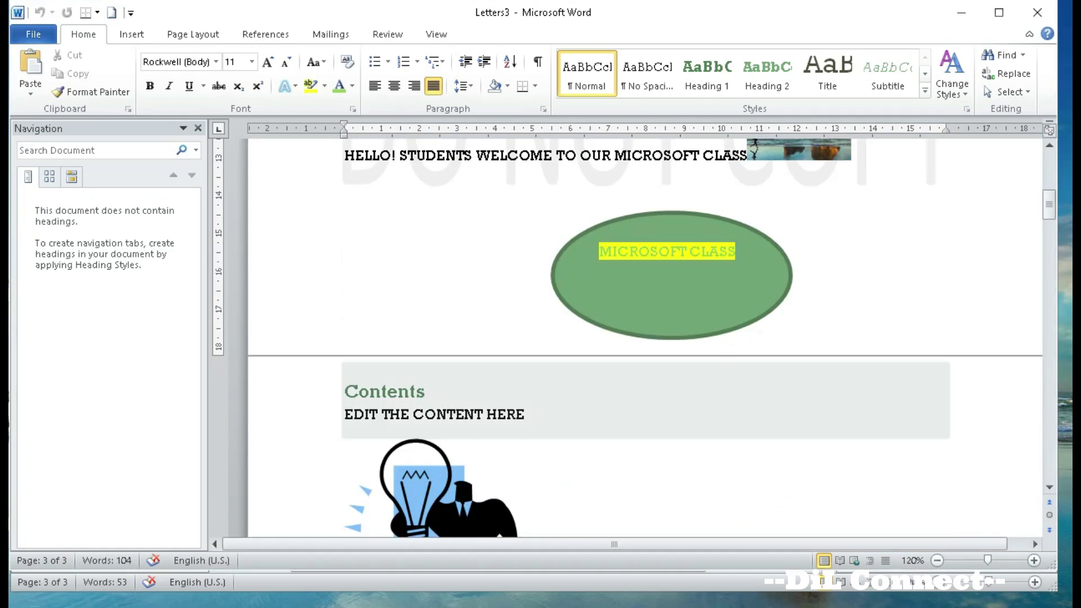
{"action": "scroll", "coordinate": [644, 338], "scroll_direction": "up", "scroll_amount": 5}
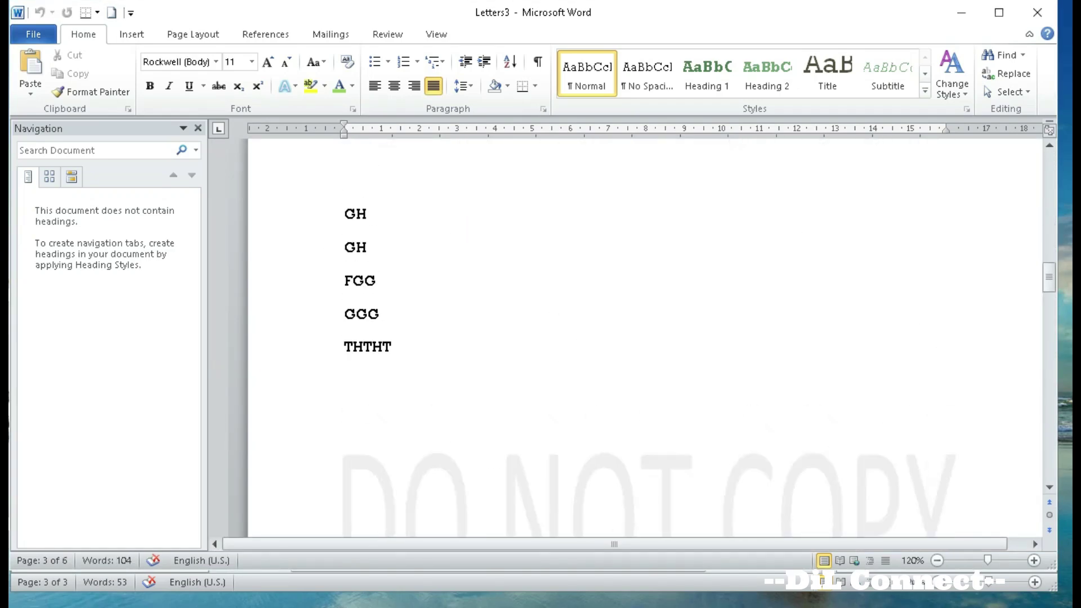
{"action": "left_click", "coordinate": [372, 215]}
{"action": "left_click", "coordinate": [380, 314]}
{"action": "left_click", "coordinate": [374, 346]}
{"action": "left_click_drag", "start_coordinate": [372, 214], "coordinate": [387, 321]}
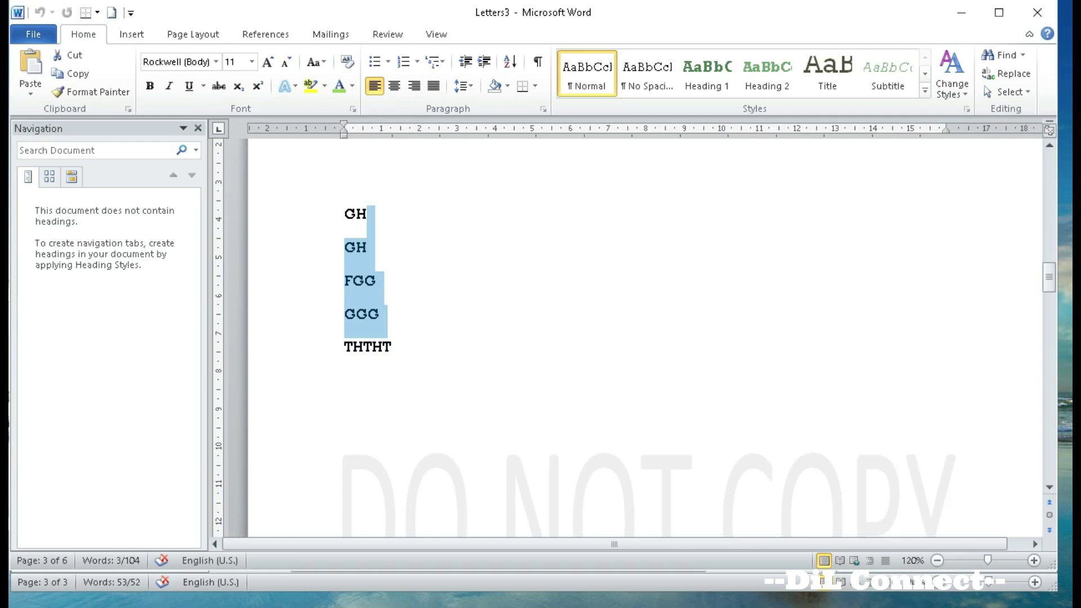
{"action": "scroll", "coordinate": [388, 321], "scroll_direction": "up", "scroll_amount": 20}
{"action": "left_click", "coordinate": [329, 163]}
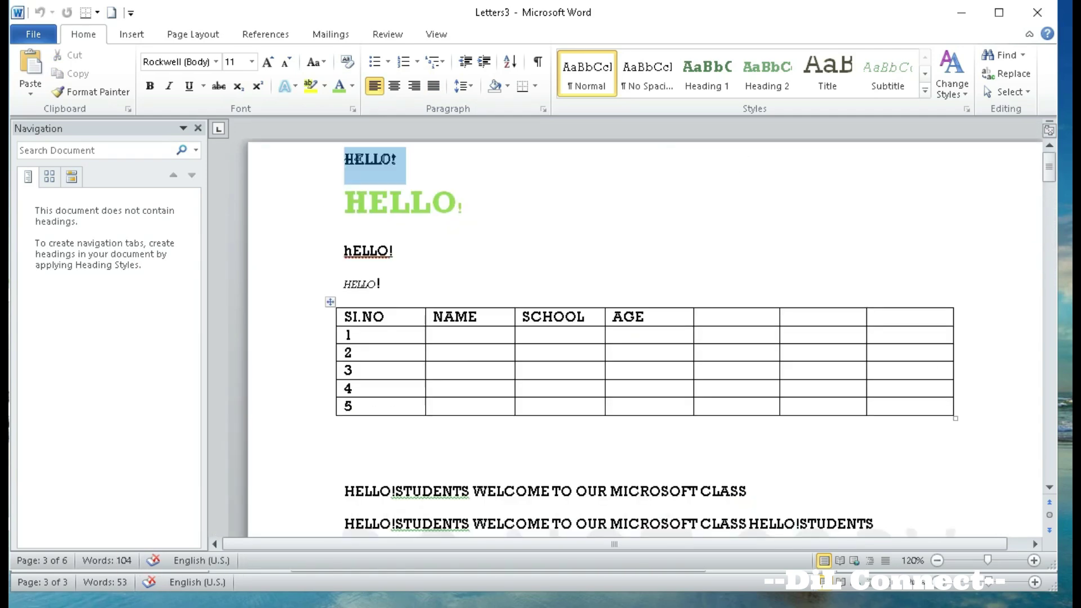